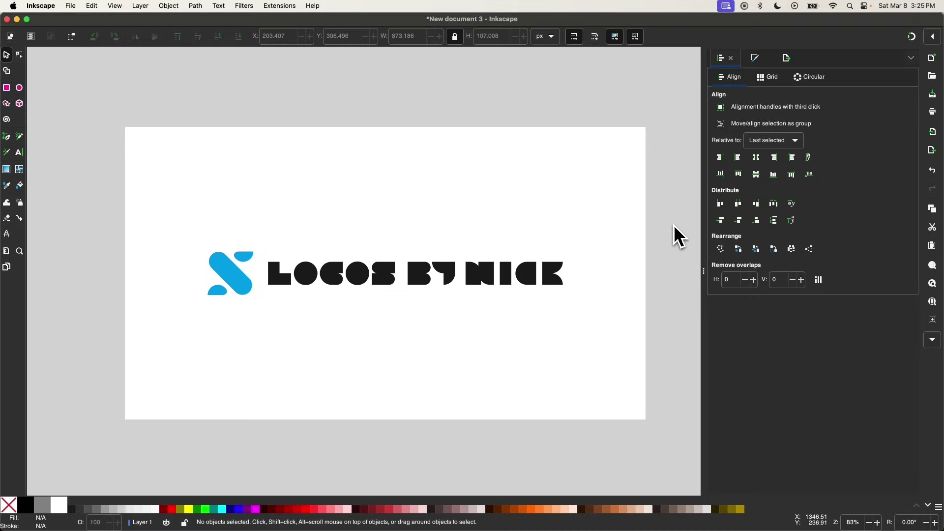
- Bring up the window overview to find the Preview window with slide1.png
{"action": "key", "text": "ctrl+Up"}
- Review the planned lockup, icon and wordmark variants in slide1.png, then show all windows again
{"action": "left_click", "coordinate": [394, 193]}
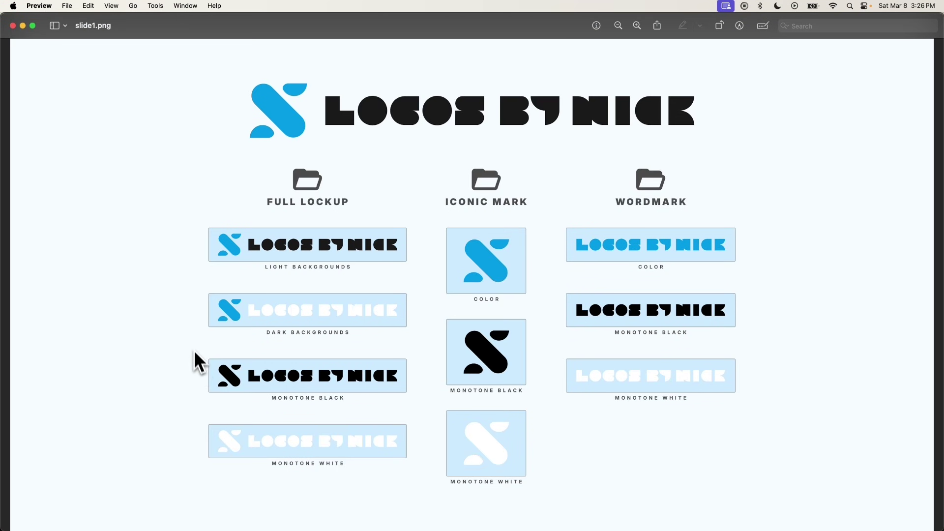
{"action": "key", "text": "ctrl+Up"}
- Select the logo lockup group in Inkscape and convert it with Object to Path
{"action": "left_click", "coordinate": [226, 352]}
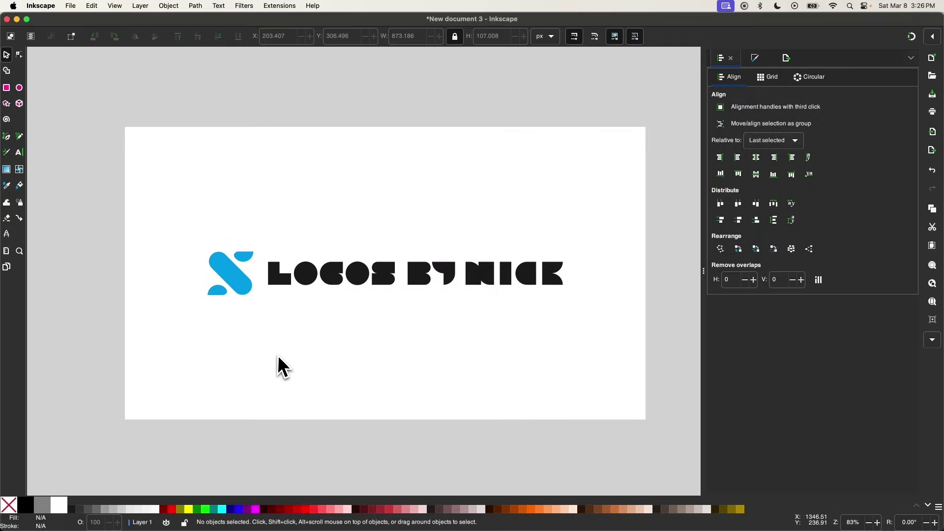
{"action": "left_click", "coordinate": [423, 284]}
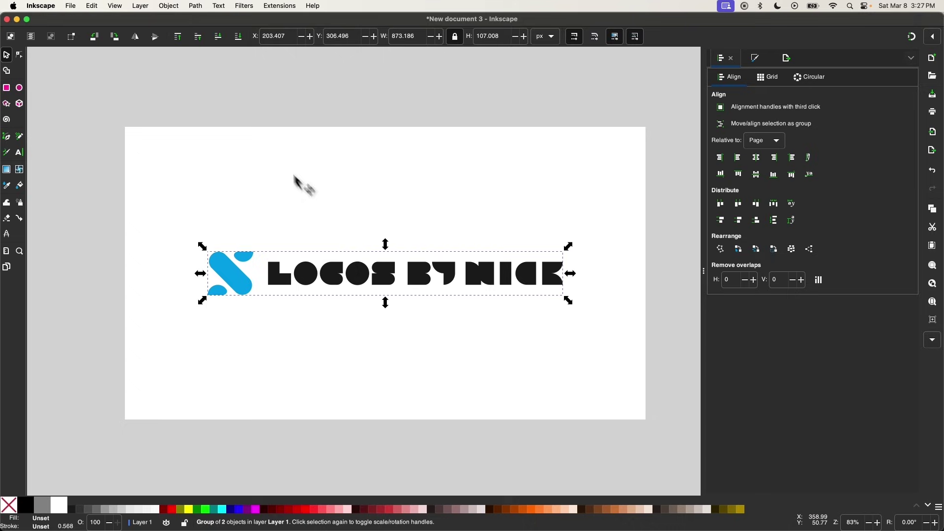
{"action": "left_click", "coordinate": [195, 6]}
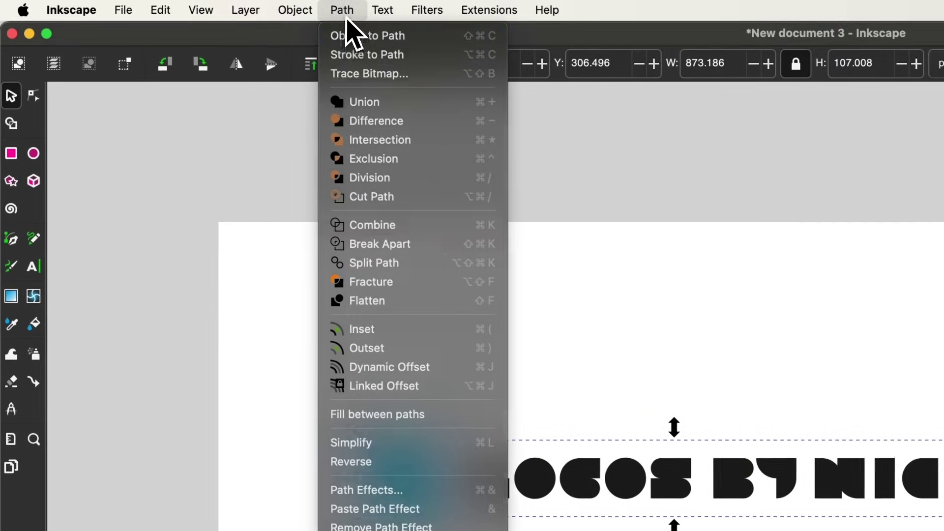
{"action": "left_click", "coordinate": [339, 33]}
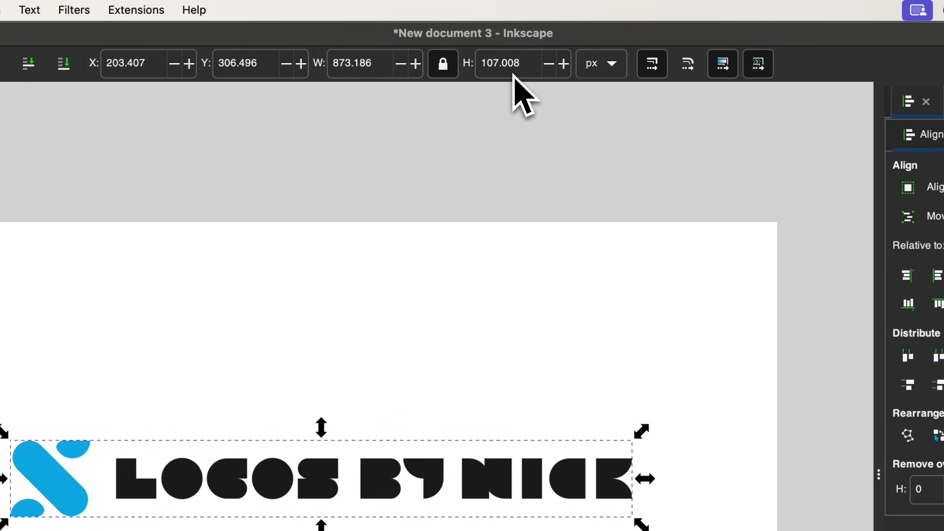
- Scale the logo lockup proportionally to 1280 px wide
{"action": "left_click", "coordinate": [340, 63]}
{"action": "double_click", "coordinate": [340, 63]}
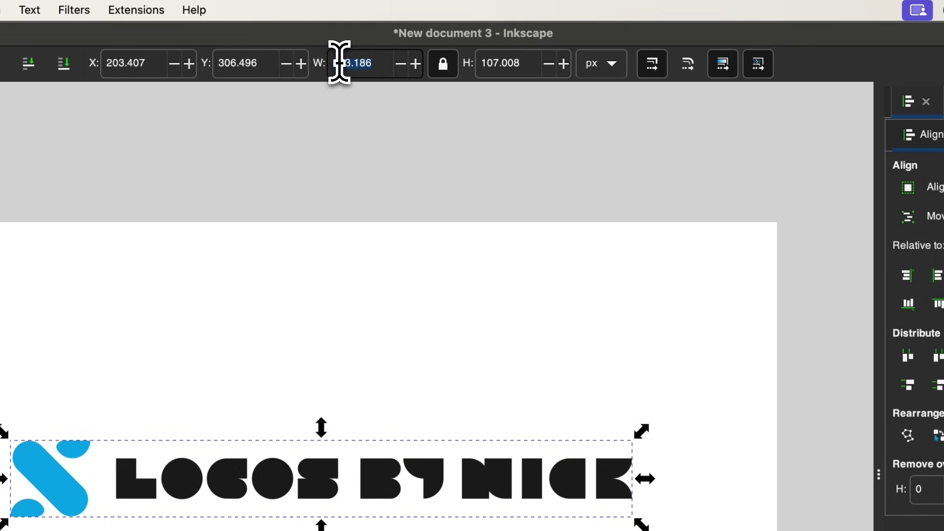
{"action": "type", "text": "1280"}
{"action": "key", "text": "Return"}
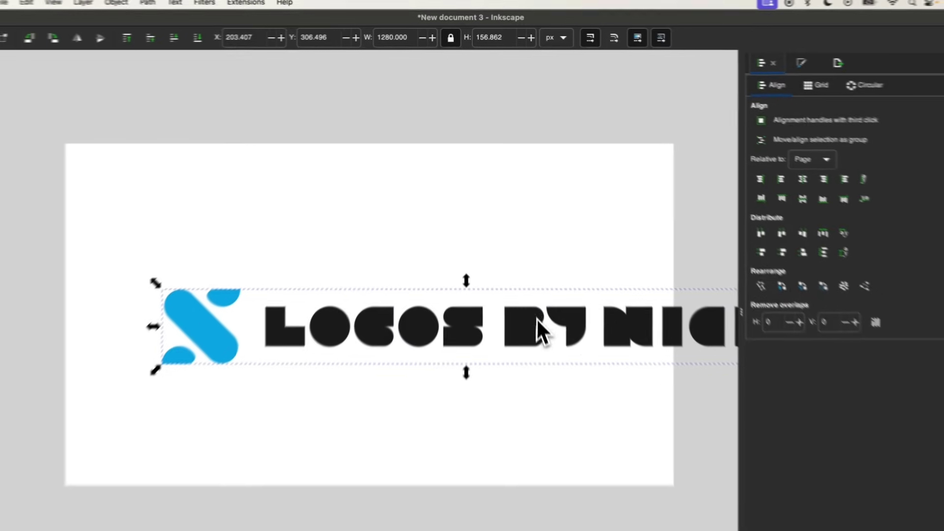
- Move the scaled logo off the page, below the artboard at X -370.732, Y 1017.220
{"action": "left_click_drag", "start_coordinate": [521, 333], "coordinate": [275, 362]}
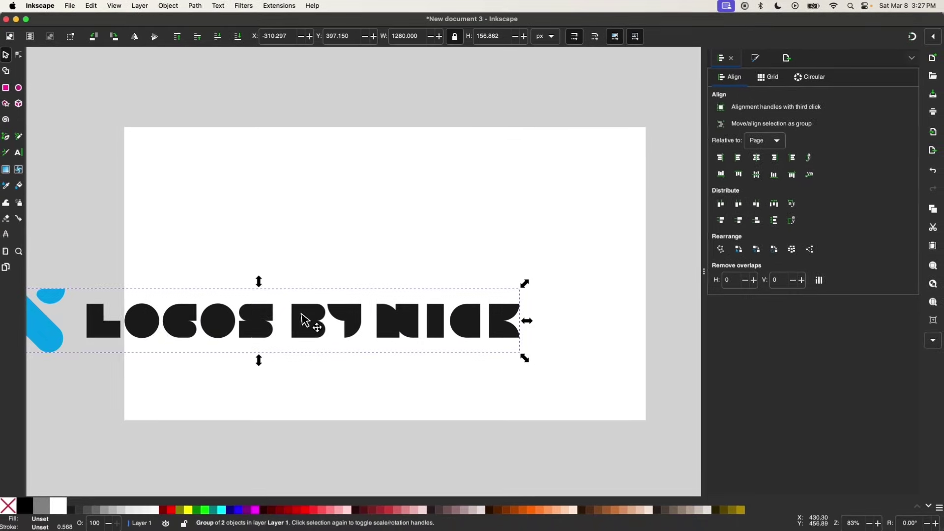
{"action": "scroll", "coordinate": [272, 357], "scroll_direction": "down", "scroll_amount": 5}
{"action": "scroll", "coordinate": [271, 358], "scroll_direction": "left", "scroll_amount": 4}
{"action": "scroll", "coordinate": [301, 313], "scroll_direction": "down", "scroll_amount": 2}
{"action": "scroll", "coordinate": [301, 313], "scroll_direction": "right", "scroll_amount": 2}
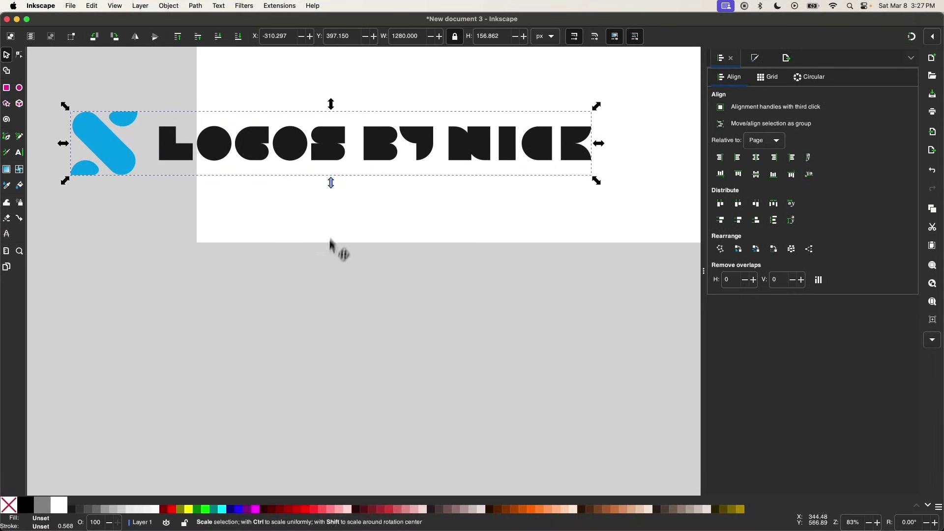
{"action": "left_click_drag", "start_coordinate": [333, 150], "coordinate": [422, 370]}
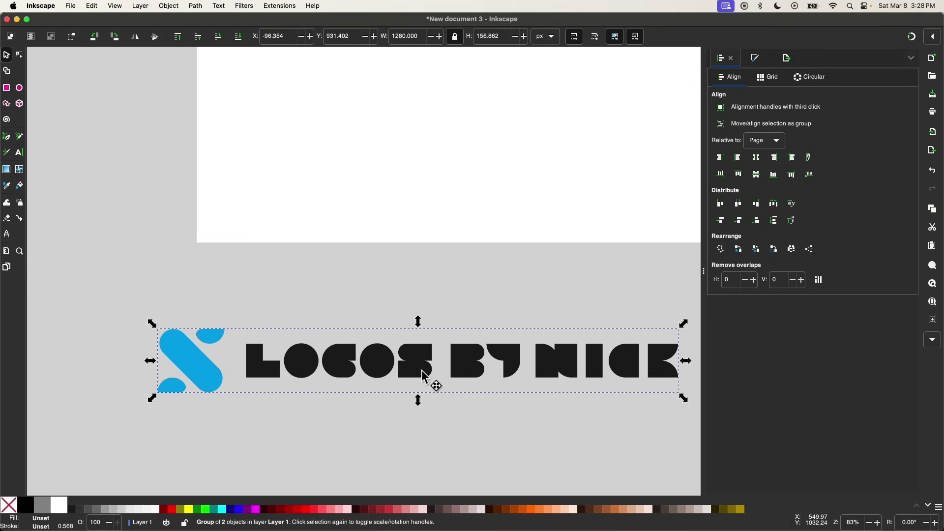
{"action": "scroll", "coordinate": [426, 376], "scroll_direction": "down", "scroll_amount": 8}
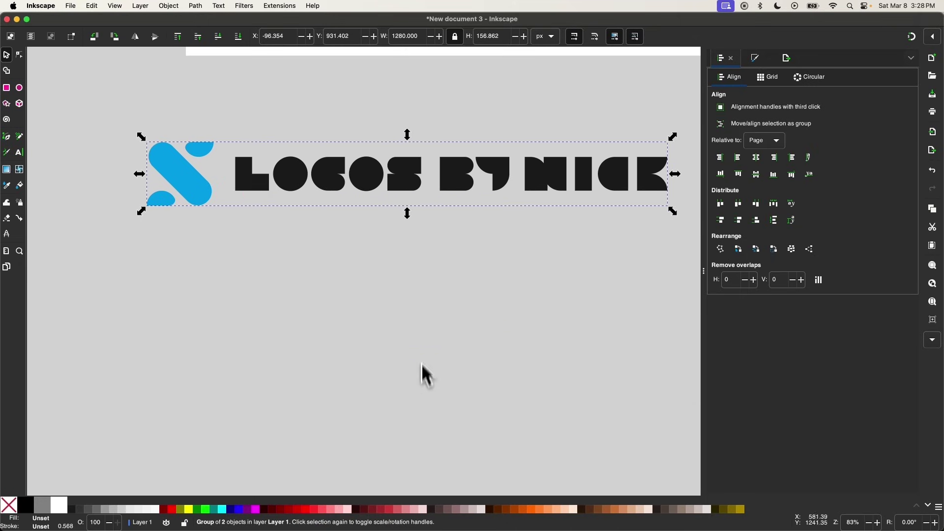
{"action": "left_click_drag", "start_coordinate": [455, 180], "coordinate": [355, 215]}
{"action": "scroll", "coordinate": [359, 186], "scroll_direction": "down", "scroll_amount": 3}
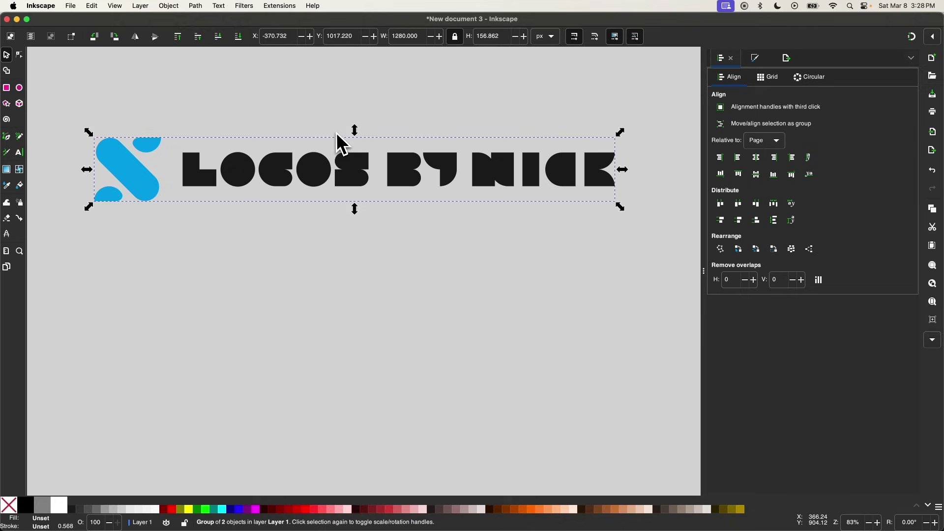
{"action": "scroll", "coordinate": [337, 134], "scroll_direction": "down", "scroll_amount": 3}
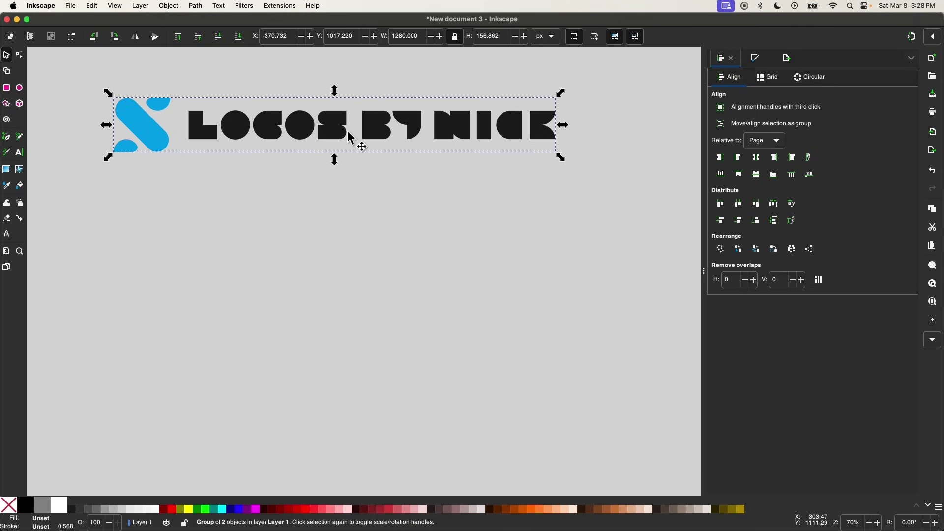
- Place a copy of the lockup below the original, ungroup it and make its lettering white
{"action": "left_click", "coordinate": [351, 139]}
{"action": "left_click_drag", "start_coordinate": [350, 141], "coordinate": [343, 236]}
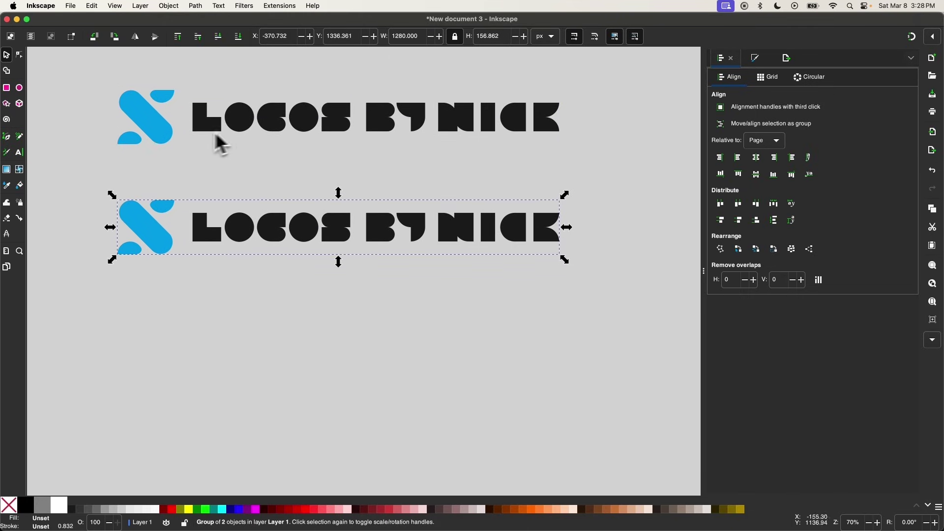
{"action": "scroll", "coordinate": [359, 229], "scroll_direction": "up", "scroll_amount": 1}
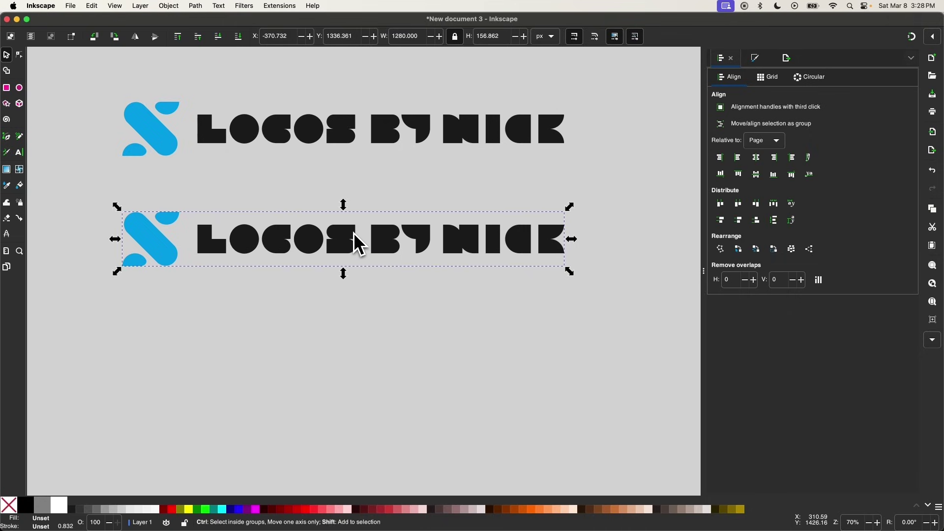
{"action": "key", "text": "ctrl+shift+g"}
{"action": "left_click", "coordinate": [321, 303]}
{"action": "left_click", "coordinate": [398, 243]}
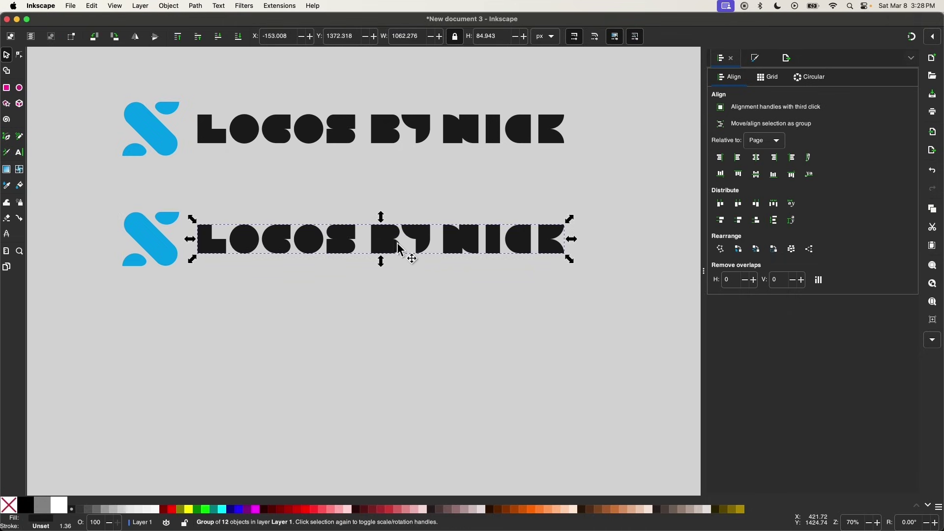
{"action": "left_click", "coordinate": [59, 505]}
{"action": "left_click", "coordinate": [318, 369]}
- Duplicate the blue-and-white lockup beneath itself and fill the copy all black
{"action": "scroll", "coordinate": [362, 355], "scroll_direction": "down", "scroll_amount": 1}
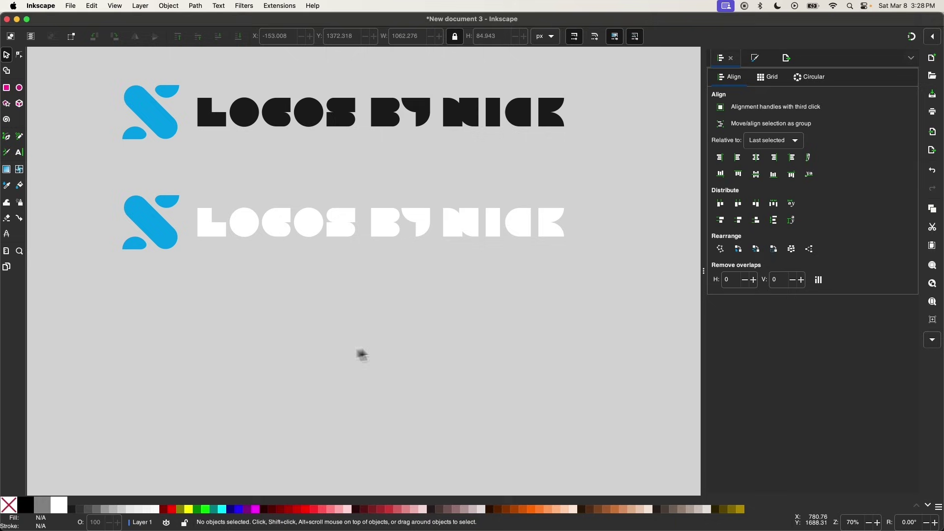
{"action": "left_click_drag", "start_coordinate": [616, 316], "coordinate": [71, 163]}
{"action": "scroll", "coordinate": [210, 218], "scroll_direction": "down", "scroll_amount": 2}
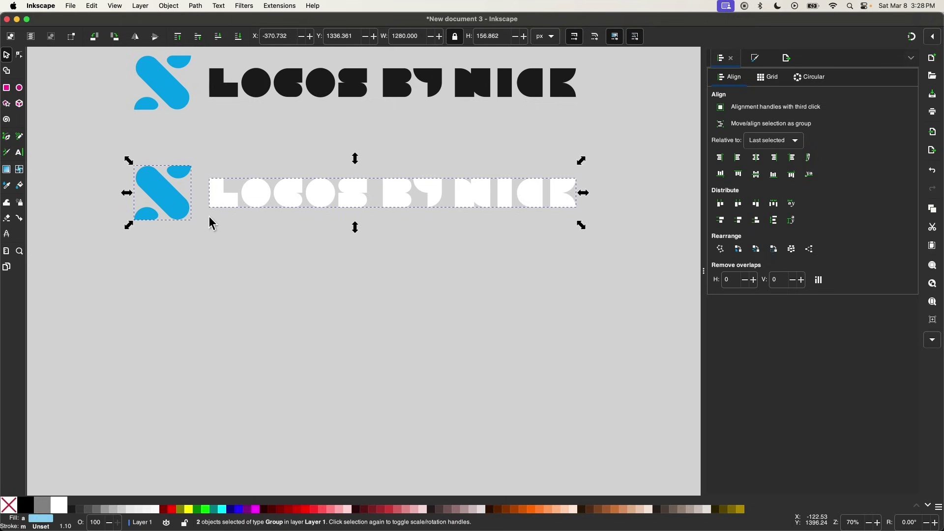
{"action": "key", "text": "ctrl+d"}
{"action": "left_click_drag", "start_coordinate": [339, 195], "coordinate": [352, 315]}
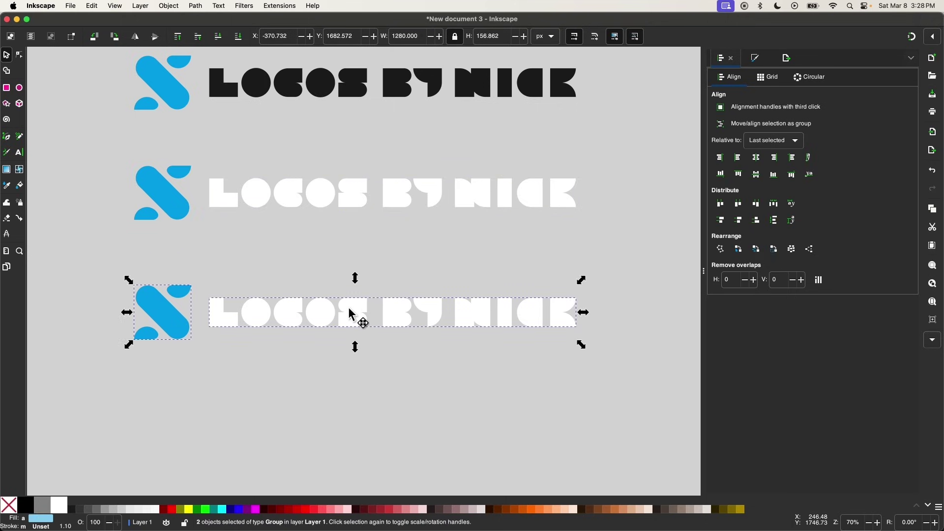
{"action": "left_click", "coordinate": [25, 505]}
- Add an all-white copy of the black lockup underneath it
{"action": "scroll", "coordinate": [275, 368], "scroll_direction": "down", "scroll_amount": 1}
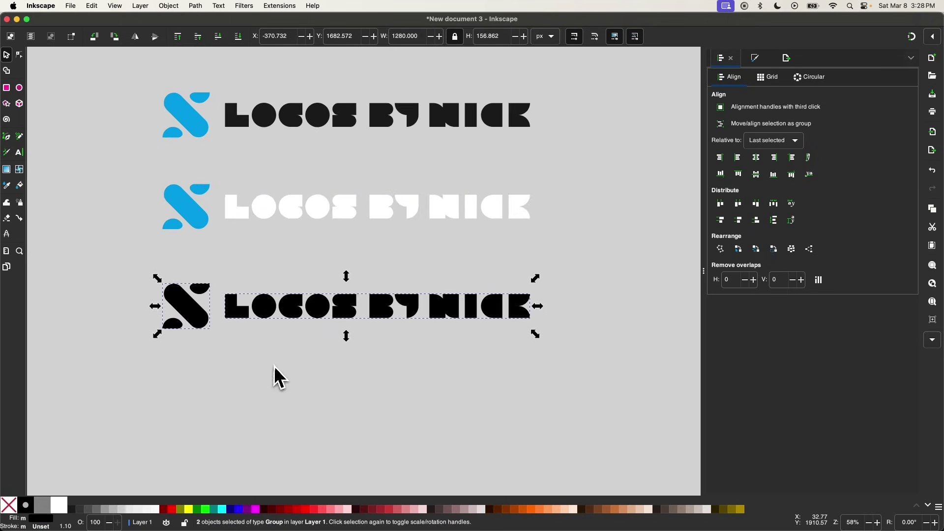
{"action": "scroll", "coordinate": [274, 366], "scroll_direction": "down", "scroll_amount": 2}
{"action": "key", "text": "ctrl+d"}
{"action": "left_click_drag", "start_coordinate": [346, 269], "coordinate": [343, 365]}
{"action": "left_click", "coordinate": [59, 505]}
{"action": "left_click", "coordinate": [479, 424]}
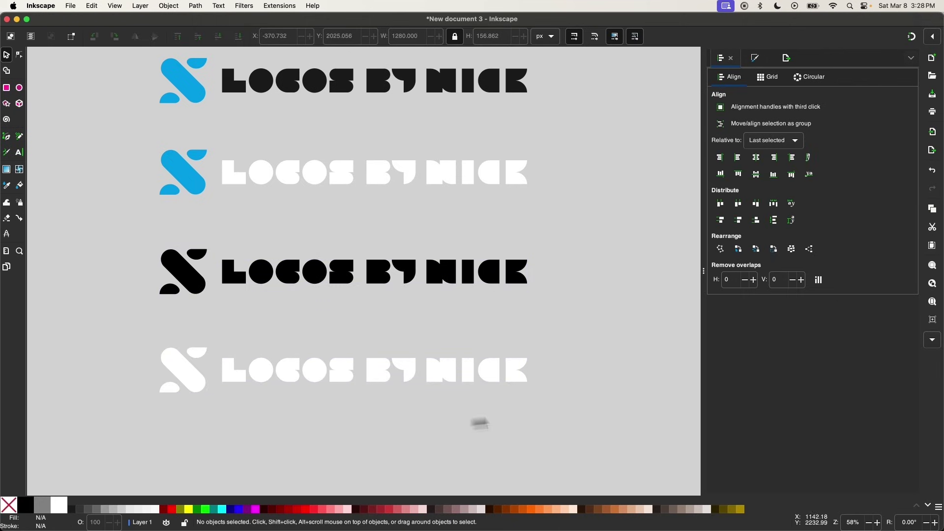
- Select all four lockup variants and distribute them evenly in the vertical direction
{"action": "left_click_drag", "start_coordinate": [604, 417], "coordinate": [151, 327]}
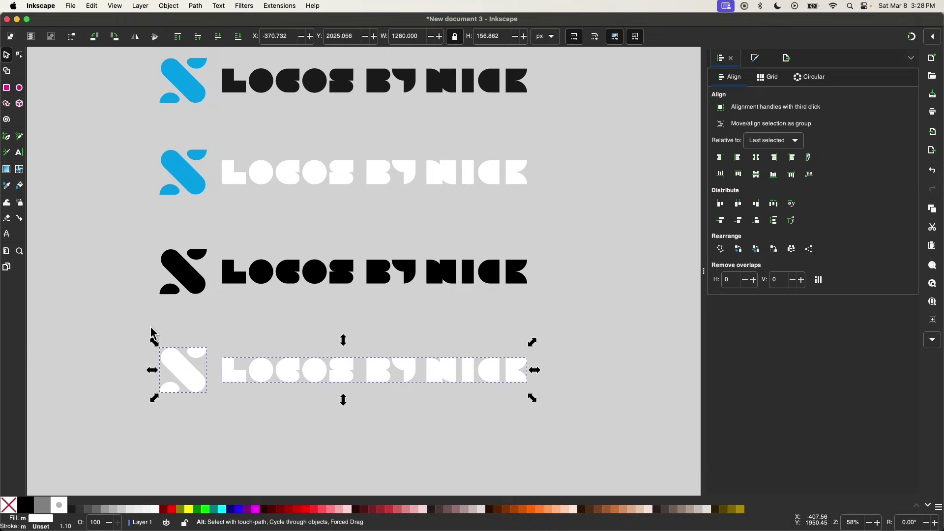
{"action": "scroll", "coordinate": [205, 306], "scroll_direction": "up", "scroll_amount": 2}
{"action": "scroll", "coordinate": [204, 306], "scroll_direction": "right", "scroll_amount": 1}
{"action": "left_click_drag", "start_coordinate": [588, 384], "coordinate": [113, 254]}
{"action": "scroll", "coordinate": [250, 259], "scroll_direction": "up", "scroll_amount": 1}
{"action": "scroll", "coordinate": [250, 259], "scroll_direction": "right", "scroll_amount": 1}
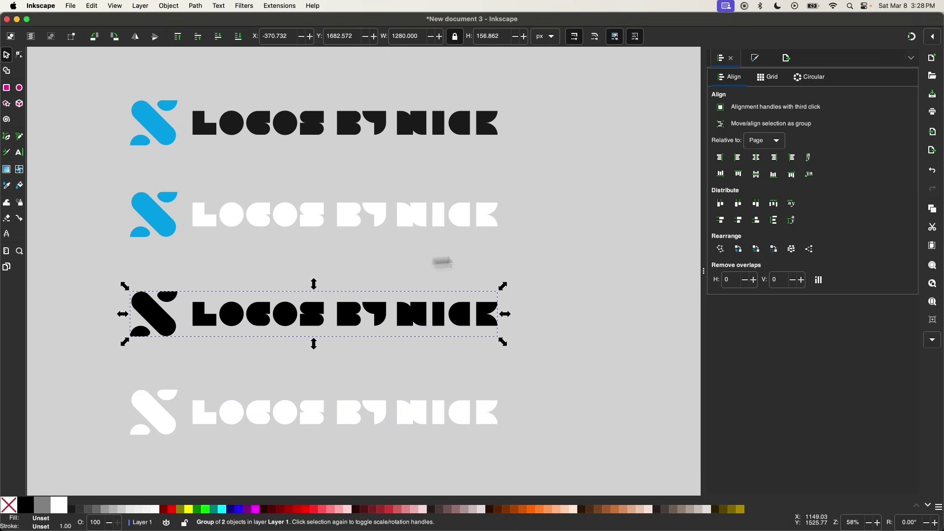
{"action": "left_click_drag", "start_coordinate": [571, 247], "coordinate": [117, 165]}
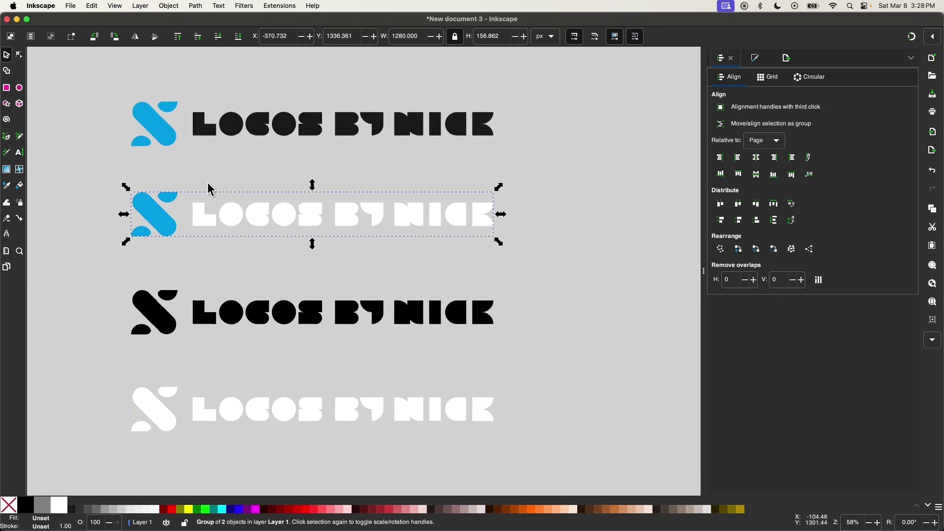
{"action": "scroll", "coordinate": [207, 182], "scroll_direction": "down", "scroll_amount": 2}
{"action": "left_click_drag", "start_coordinate": [475, 410], "coordinate": [90, 87]}
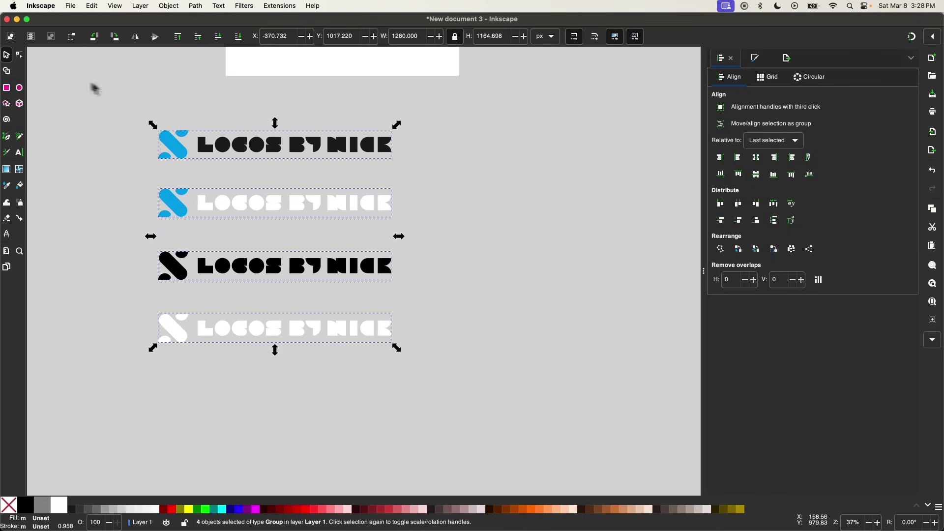
{"action": "left_click", "coordinate": [775, 221]}
{"action": "left_click", "coordinate": [585, 208]}
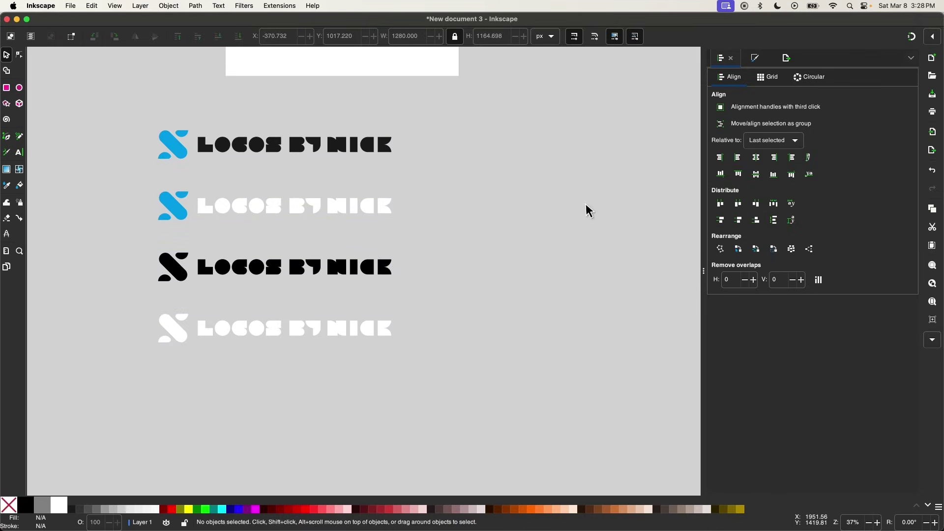
{"action": "scroll", "coordinate": [586, 208], "scroll_direction": "down", "scroll_amount": 1}
{"action": "scroll", "coordinate": [586, 209], "scroll_direction": "right", "scroll_amount": 1}
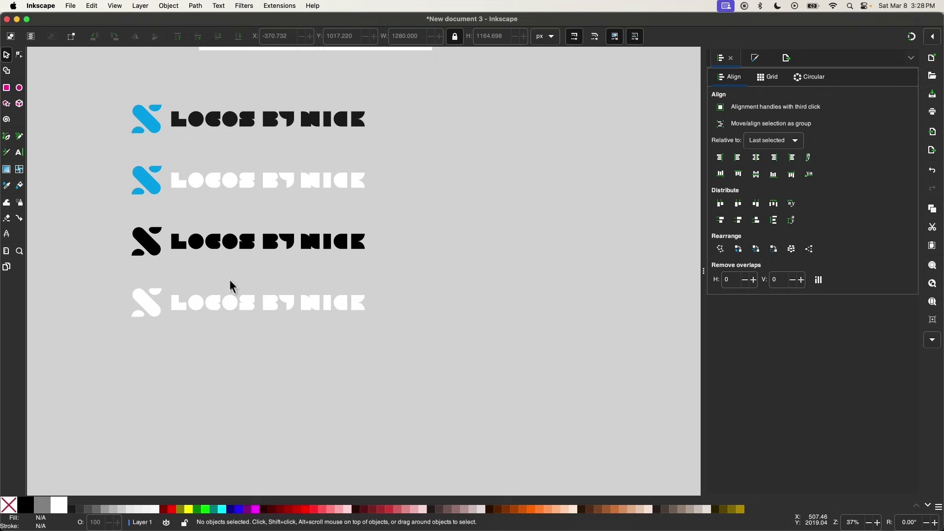
{"action": "scroll", "coordinate": [320, 291], "scroll_direction": "down", "scroll_amount": 1}
{"action": "scroll", "coordinate": [337, 291], "scroll_direction": "right", "scroll_amount": 3}
{"action": "scroll", "coordinate": [324, 288], "scroll_direction": "down", "scroll_amount": 1}
{"action": "scroll", "coordinate": [325, 288], "scroll_direction": "left", "scroll_amount": 1}
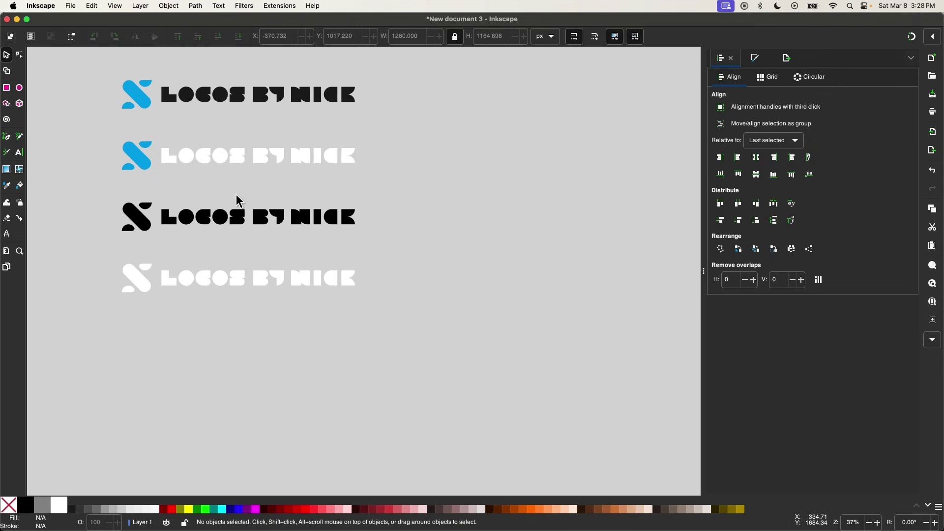
- Move a lockup into empty space, ungroup it and delete the wordmark, leaving the S icon
{"action": "left_click", "coordinate": [236, 101]}
{"action": "scroll", "coordinate": [233, 94], "scroll_direction": "down", "scroll_amount": 1}
{"action": "scroll", "coordinate": [234, 93], "scroll_direction": "left", "scroll_amount": 1}
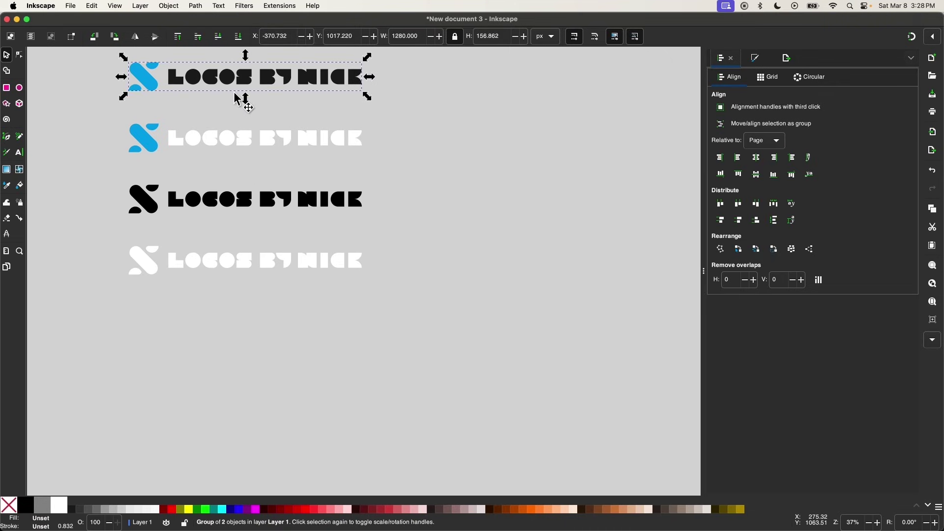
{"action": "left_click_drag", "start_coordinate": [241, 98], "coordinate": [351, 401]}
{"action": "key", "text": "super+shift+g"}
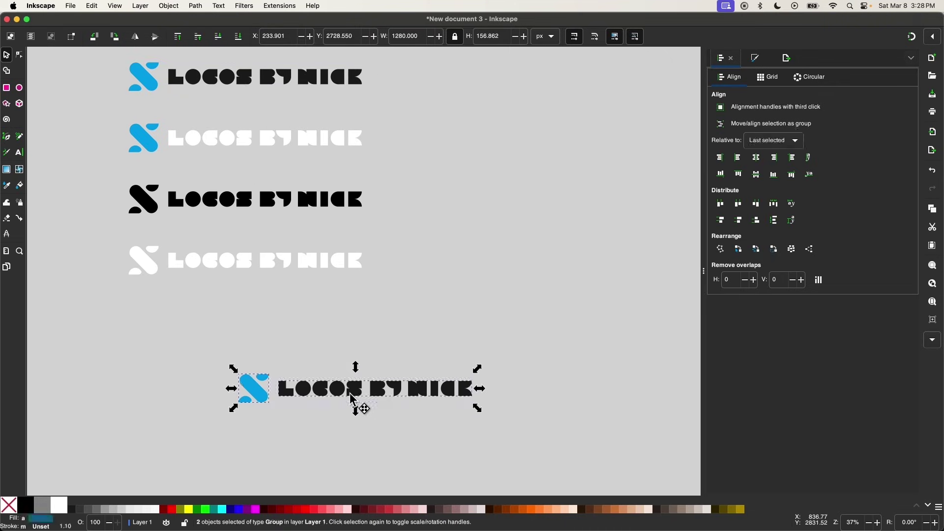
{"action": "key", "text": "shift"}
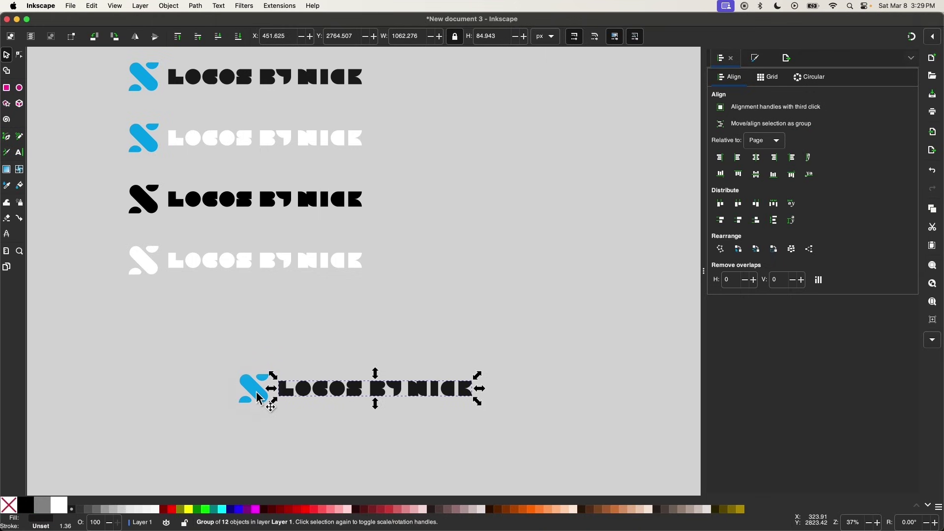
{"action": "key", "text": "Delete"}
- Resize the blue S icon to 1280 px wide and move it up and left
{"action": "left_click", "coordinate": [258, 394]}
{"action": "scroll", "coordinate": [264, 396], "scroll_direction": "down", "scroll_amount": 3}
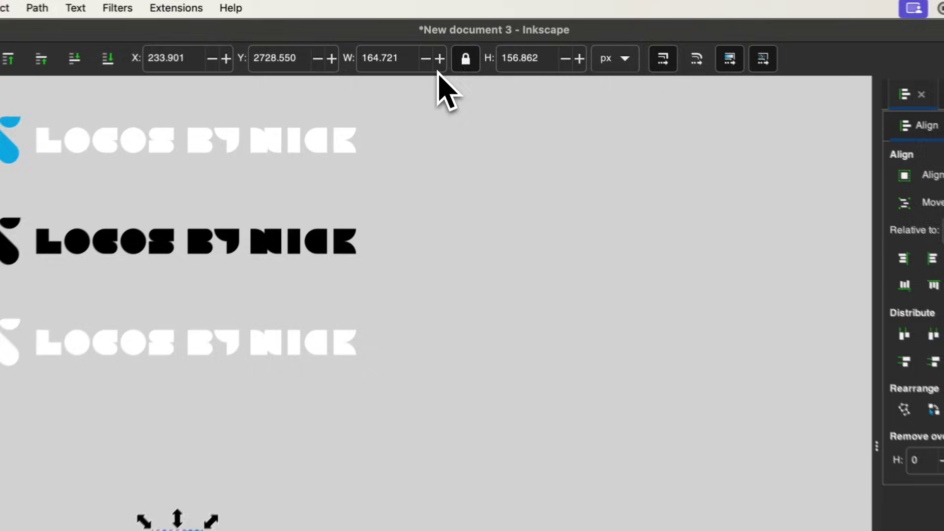
{"action": "left_click", "coordinate": [379, 64]}
{"action": "double_click", "coordinate": [380, 64]}
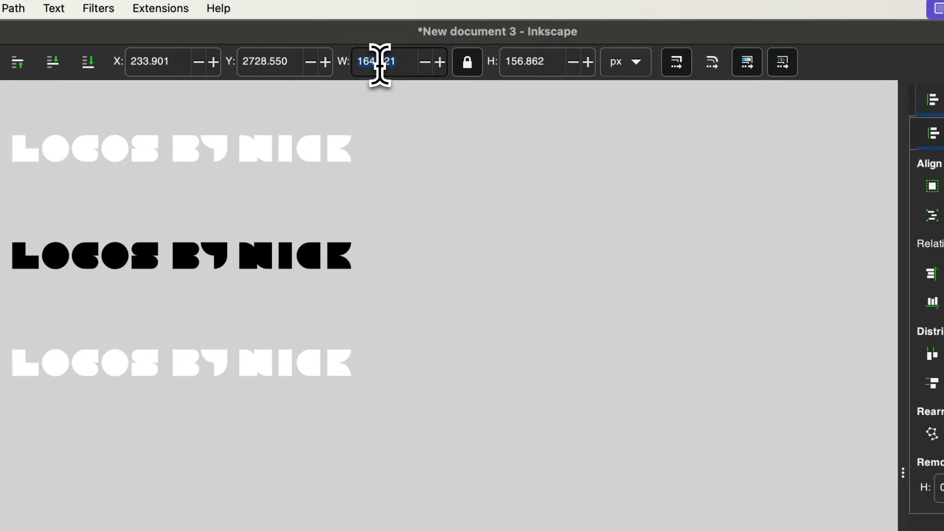
{"action": "type", "text": "1280"}
{"action": "key", "text": "Return"}
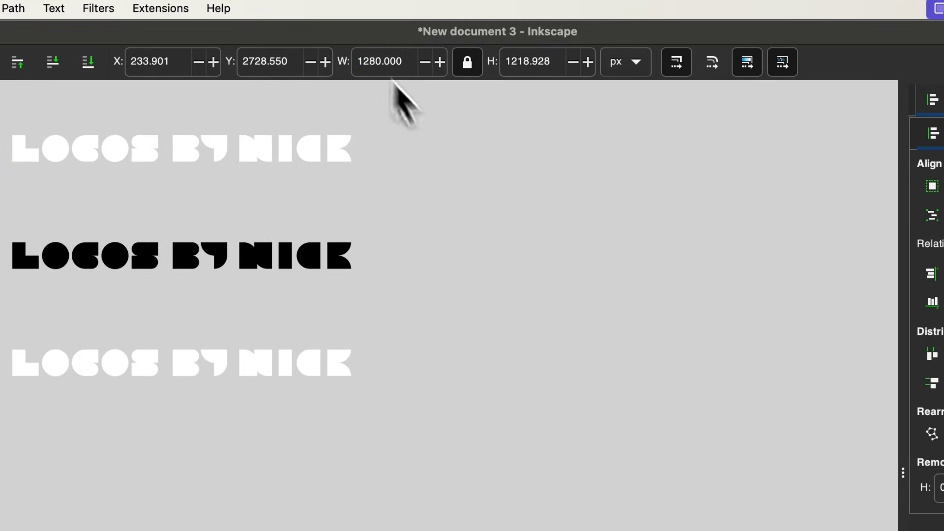
{"action": "scroll", "coordinate": [558, 302], "scroll_direction": "down", "scroll_amount": 1}
{"action": "scroll", "coordinate": [559, 302], "scroll_direction": "down", "scroll_amount": 2}
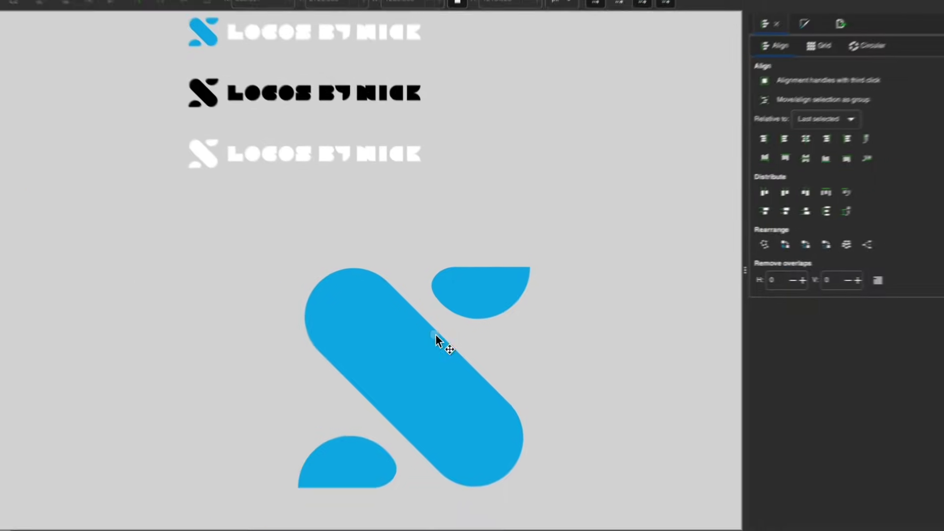
{"action": "left_click_drag", "start_coordinate": [434, 386], "coordinate": [117, 342]}
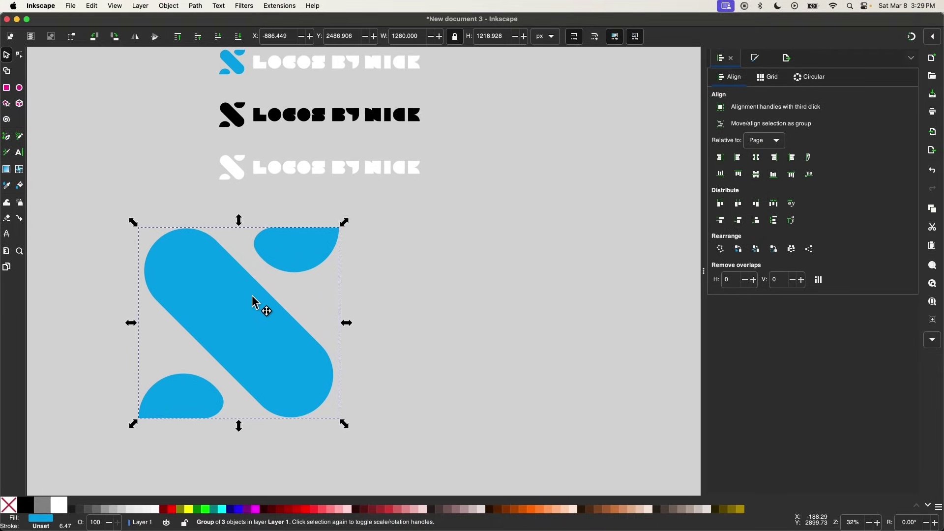
{"action": "scroll", "coordinate": [254, 302], "scroll_direction": "down", "scroll_amount": 1}
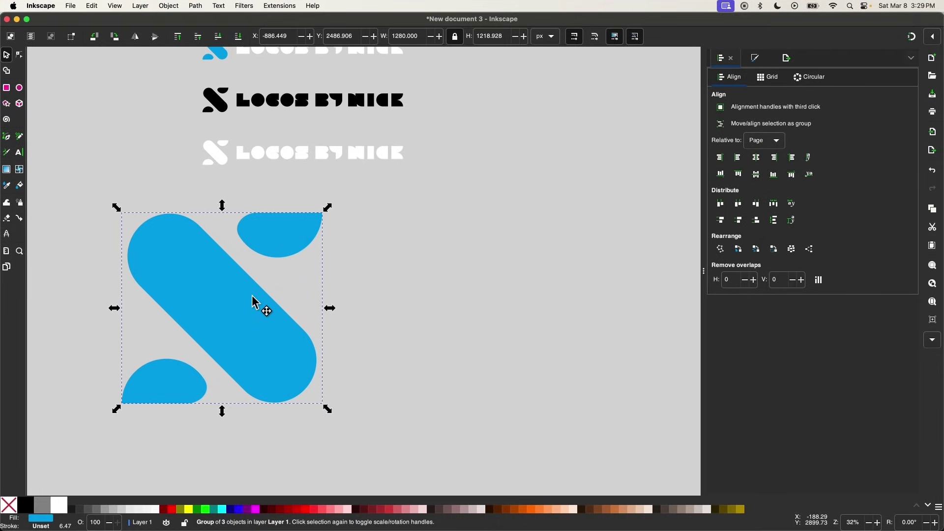
- Add black and white copies of the S icon in a row to its right
{"action": "key", "text": "ctrl+d"}
{"action": "left_click_drag", "start_coordinate": [254, 303], "coordinate": [497, 304]}
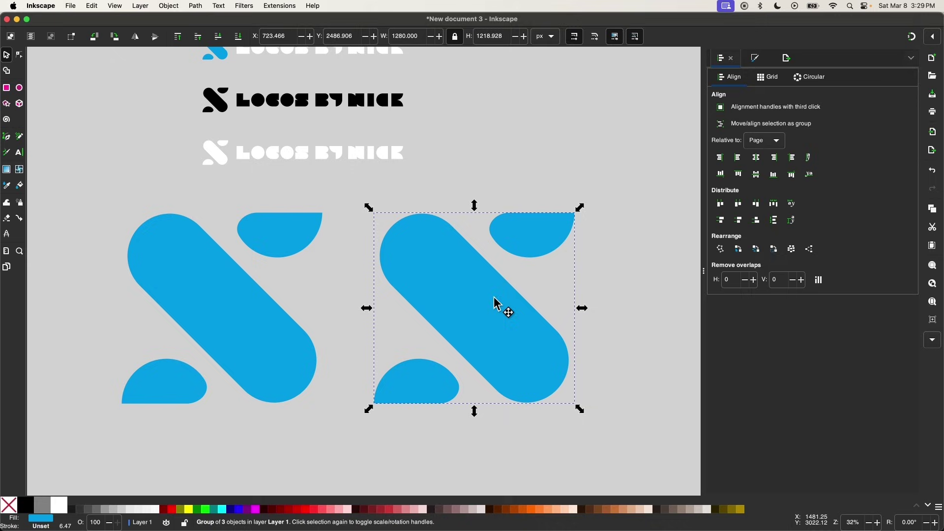
{"action": "left_click", "coordinate": [26, 506]}
{"action": "scroll", "coordinate": [229, 312], "scroll_direction": "down", "scroll_amount": 1}
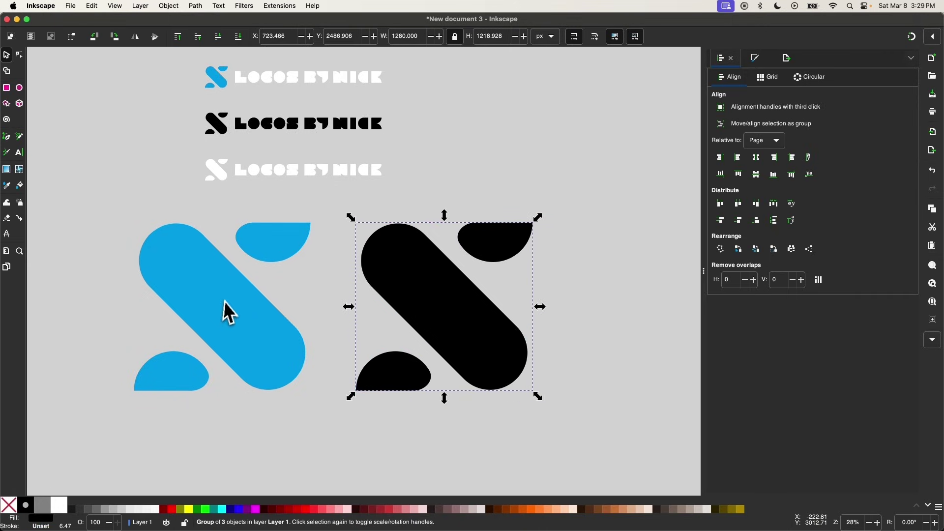
{"action": "scroll", "coordinate": [224, 301], "scroll_direction": "right", "scroll_amount": 2}
{"action": "key", "text": "ctrl+d"}
{"action": "left_click_drag", "start_coordinate": [425, 286], "coordinate": [629, 286]}
{"action": "left_click", "coordinate": [62, 504]}
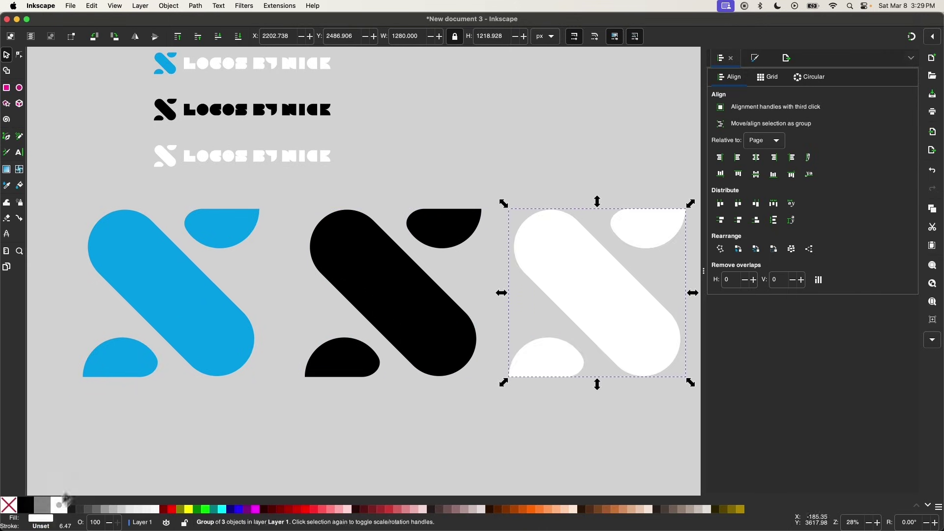
{"action": "scroll", "coordinate": [301, 238], "scroll_direction": "up", "scroll_amount": 1}
{"action": "left_click", "coordinate": [382, 127]}
{"action": "scroll", "coordinate": [383, 118], "scroll_direction": "up", "scroll_amount": 2}
{"action": "scroll", "coordinate": [324, 157], "scroll_direction": "up", "scroll_amount": 1}
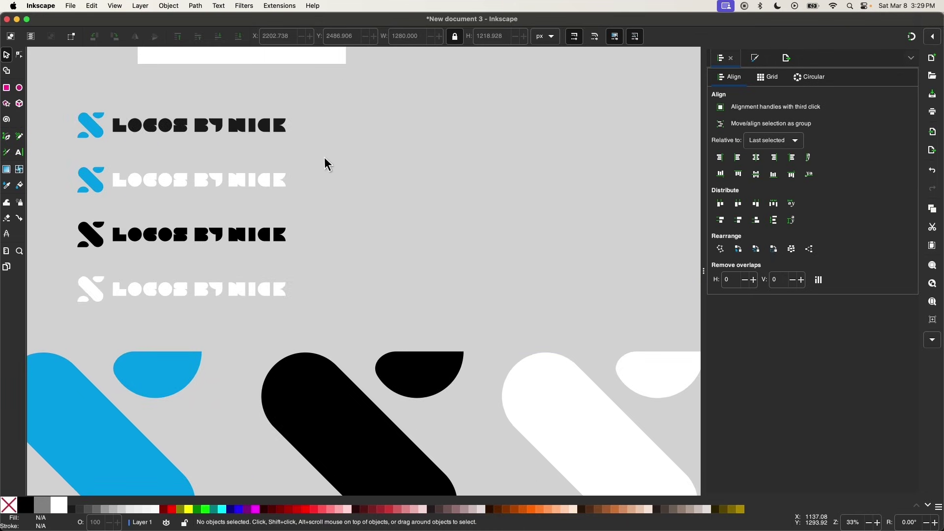
- Duplicate the top lockup off to the right and delete its S icon, keeping the wordmark
{"action": "left_click", "coordinate": [285, 132]}
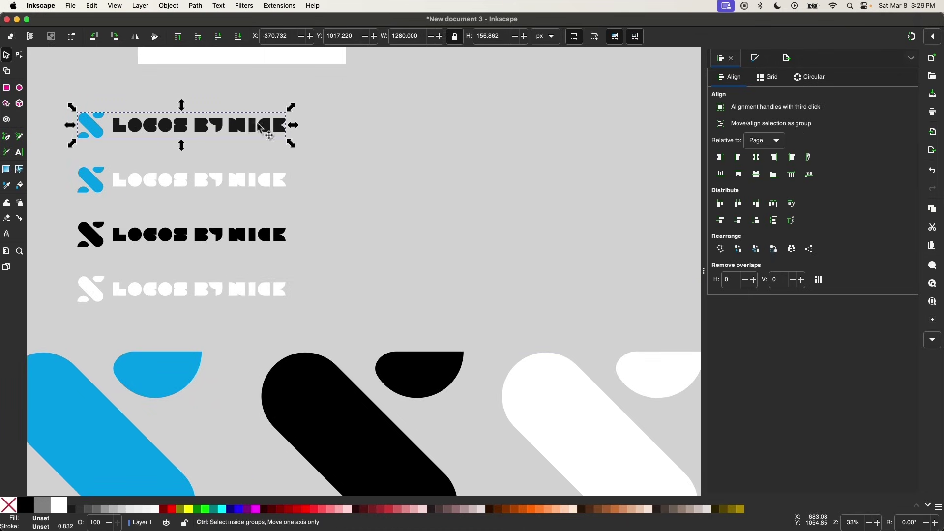
{"action": "key", "text": "ctrl+d"}
{"action": "left_click_drag", "start_coordinate": [261, 127], "coordinate": [556, 127]}
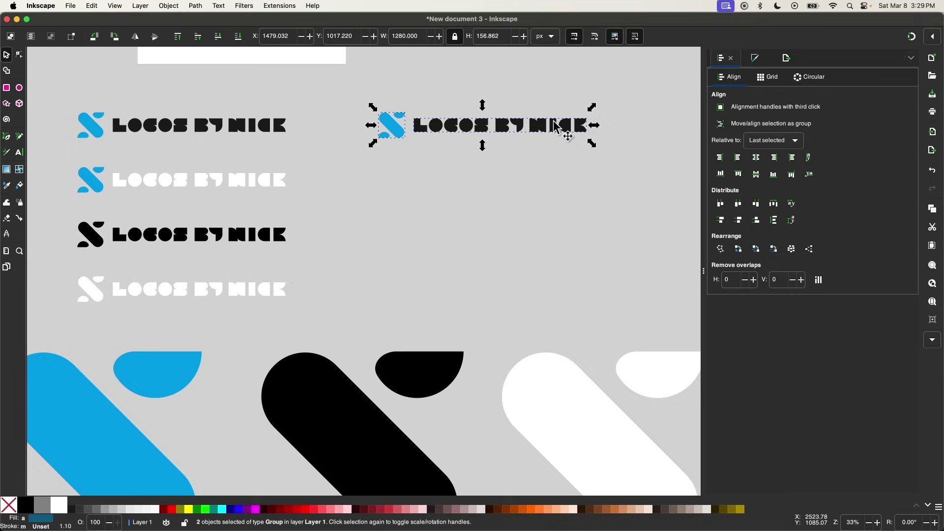
{"action": "left_click", "coordinate": [436, 129], "text": "shift"}
{"action": "key", "text": "Delete"}
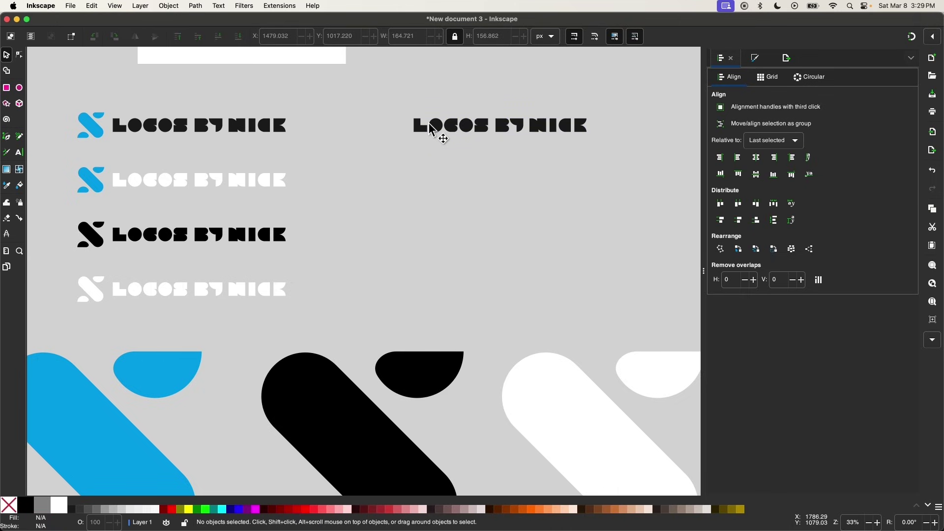
{"action": "left_click_drag", "start_coordinate": [481, 127], "coordinate": [457, 129]}
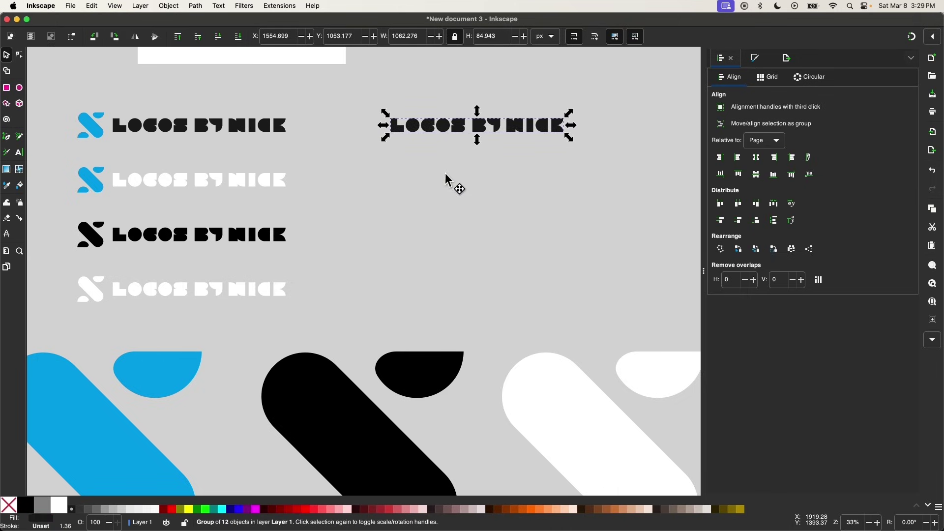
- Colour the wordmark with the icon's blue using the Dropper and scale it to 1280 px wide
{"action": "scroll", "coordinate": [437, 165], "scroll_direction": "up", "scroll_amount": 2}
{"action": "key", "text": "d"}
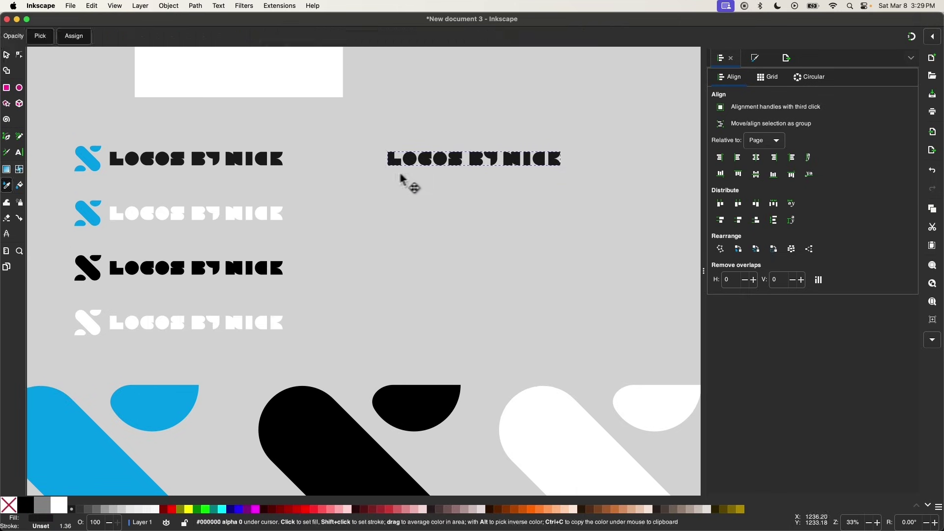
{"action": "left_click", "coordinate": [89, 158]}
{"action": "scroll", "coordinate": [374, 212], "scroll_direction": "down", "scroll_amount": 1}
{"action": "key", "text": "s"}
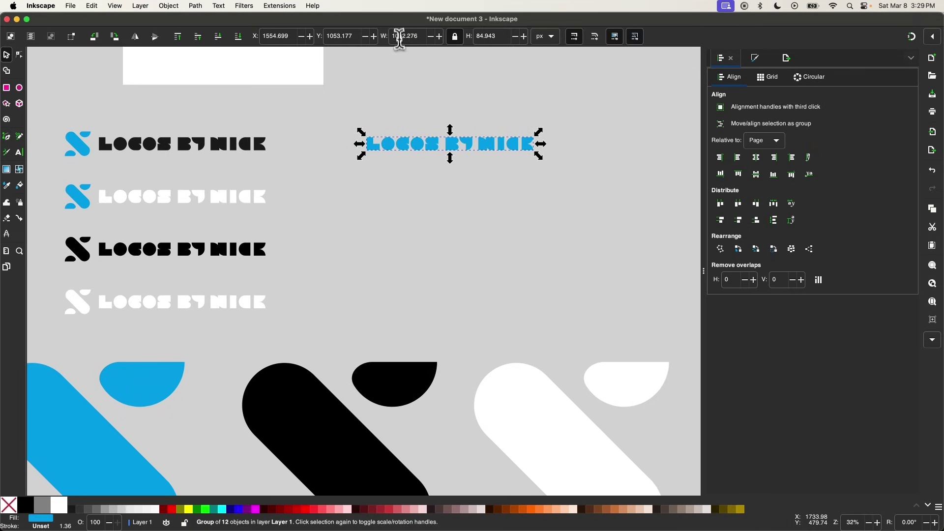
{"action": "left_click", "coordinate": [399, 31]}
{"action": "type", "text": "12"}
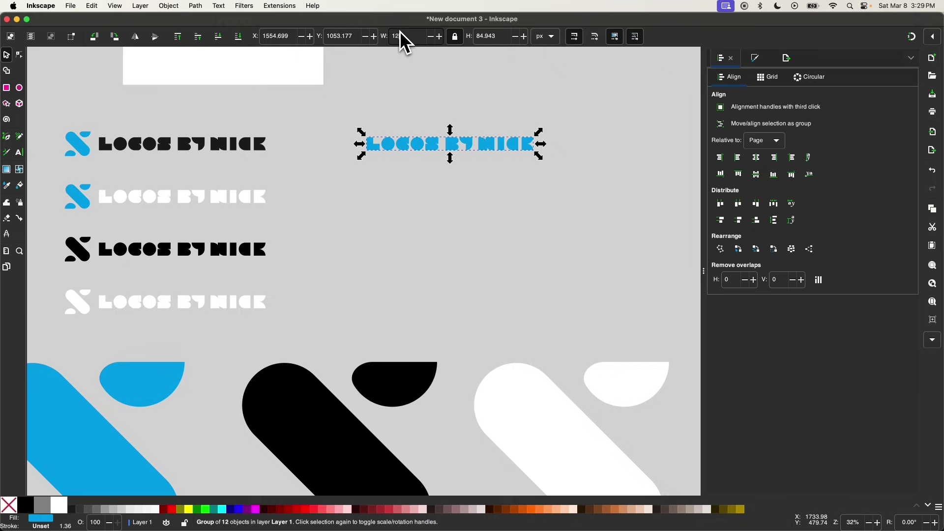
{"action": "type", "text": "80"}
{"action": "key", "text": "Return"}
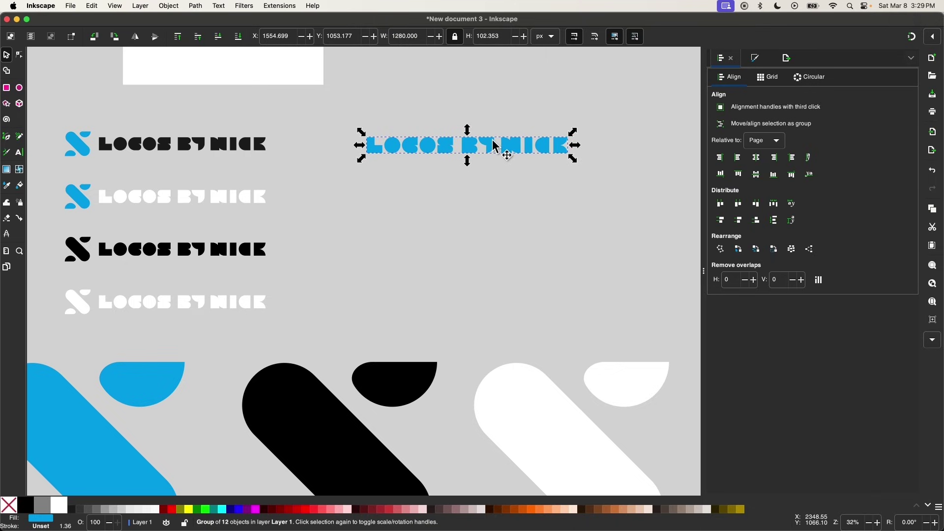
- Stack black and white copies of the wordmark directly below it
{"action": "key", "text": "ctrl+d"}
{"action": "left_click_drag", "start_coordinate": [496, 147], "coordinate": [449, 194]}
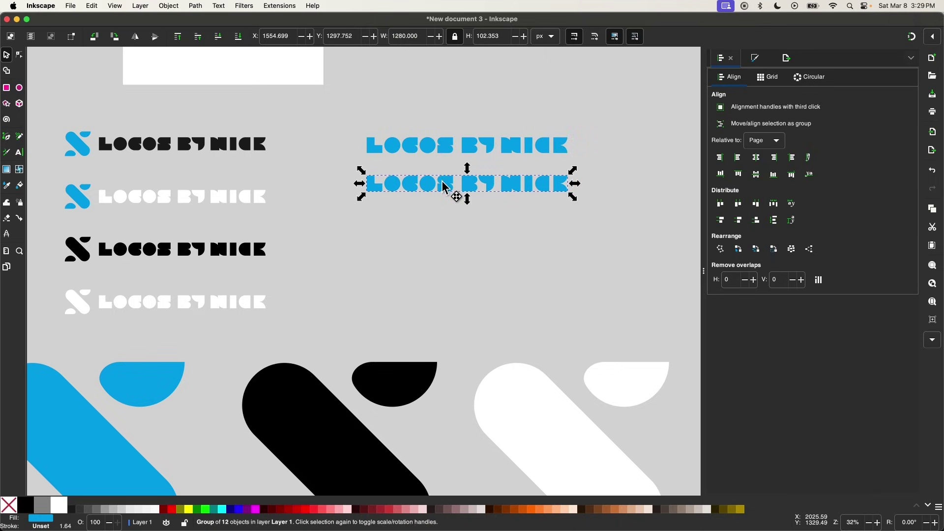
{"action": "left_click", "coordinate": [26, 504]}
{"action": "scroll", "coordinate": [315, 374], "scroll_direction": "right", "scroll_amount": 1}
{"action": "scroll", "coordinate": [315, 374], "scroll_direction": "down", "scroll_amount": 1}
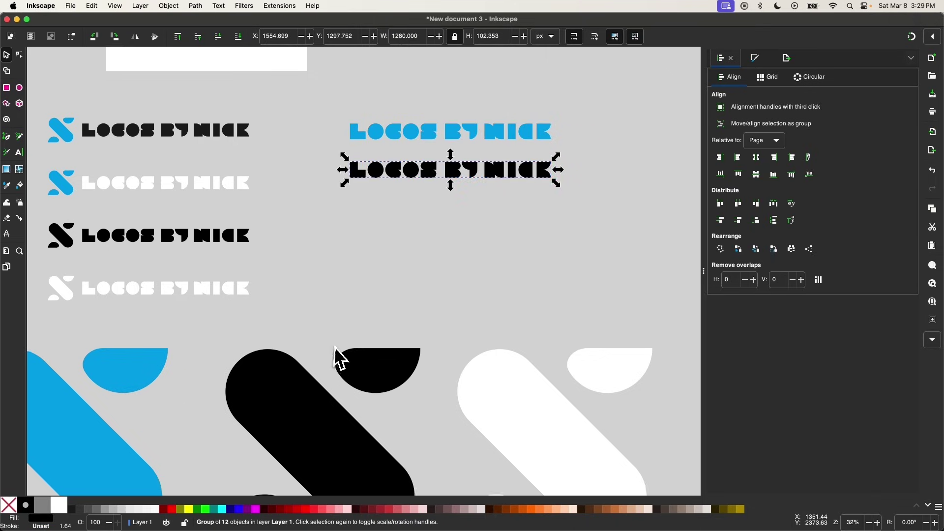
{"action": "key", "text": "ctrl+d"}
{"action": "left_click_drag", "start_coordinate": [485, 179], "coordinate": [481, 222]}
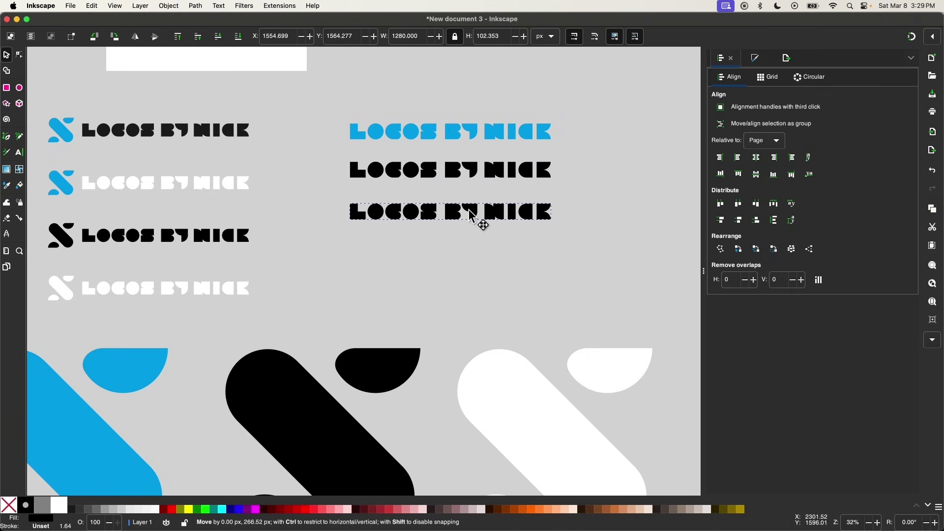
{"action": "left_click", "coordinate": [60, 504]}
{"action": "scroll", "coordinate": [289, 359], "scroll_direction": "down", "scroll_amount": 2}
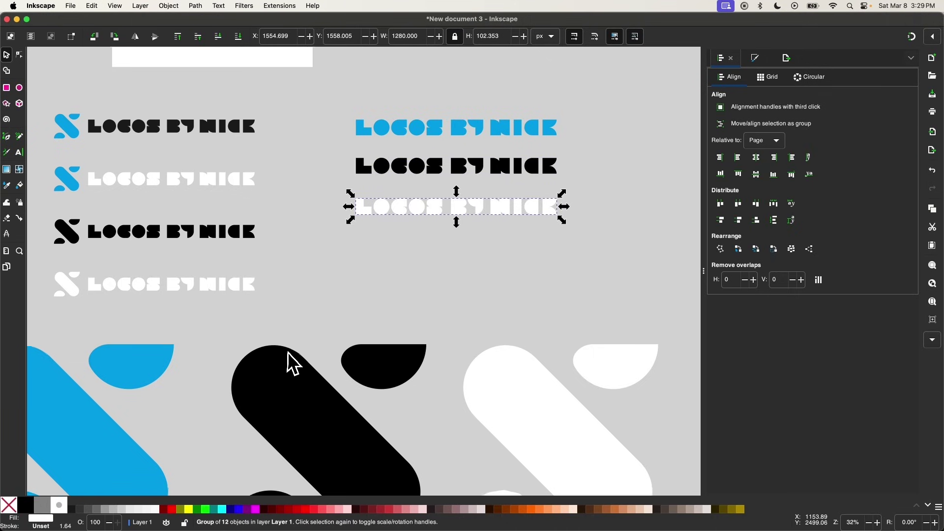
- Equalise the vertical gaps between the three wordmarks
{"action": "left_click_drag", "start_coordinate": [566, 260], "coordinate": [340, 125]}
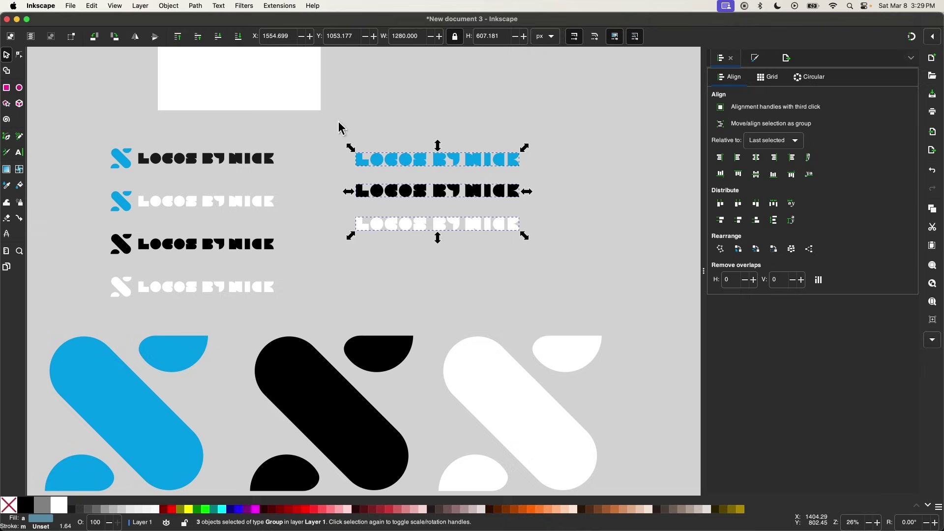
{"action": "left_click", "coordinate": [774, 221]}
{"action": "scroll", "coordinate": [614, 232], "scroll_direction": "down", "scroll_amount": 2}
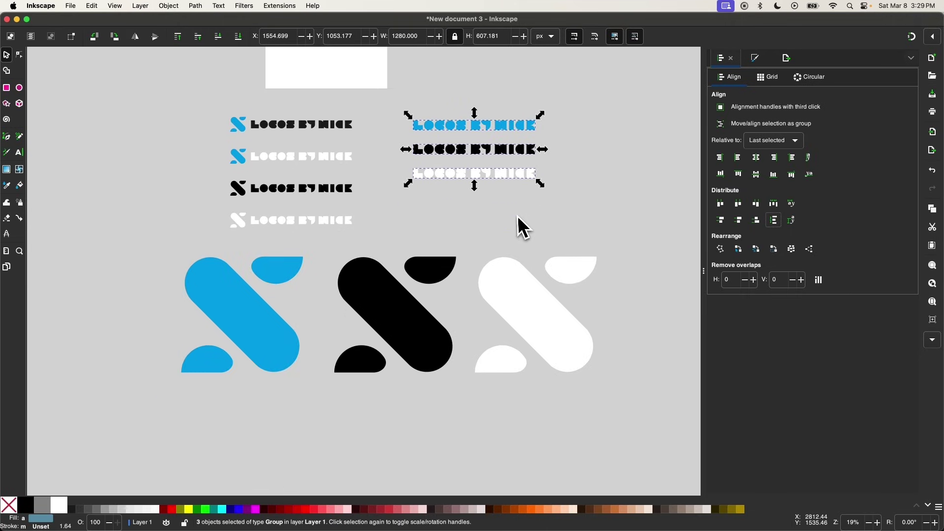
- Equalise the horizontal gaps between the three large S icons
{"action": "left_click_drag", "start_coordinate": [652, 397], "coordinate": [111, 246]}
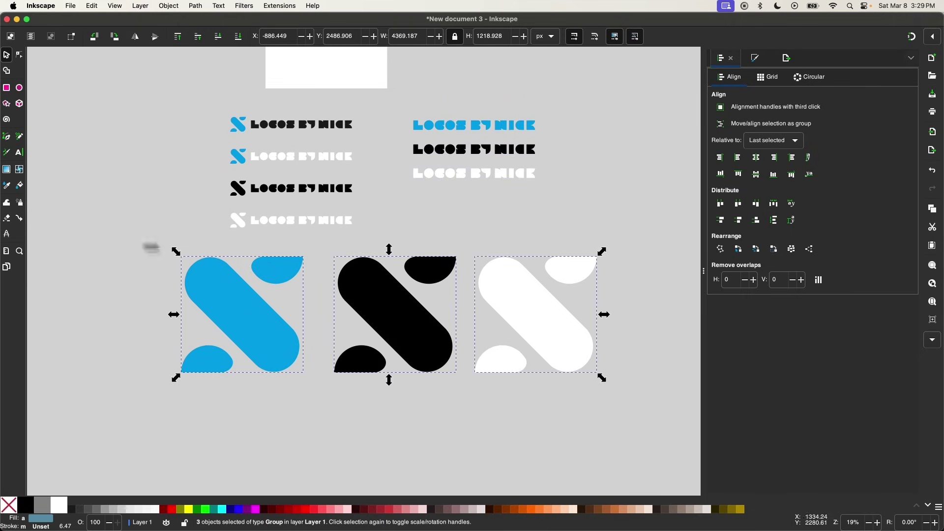
{"action": "left_click", "coordinate": [774, 203]}
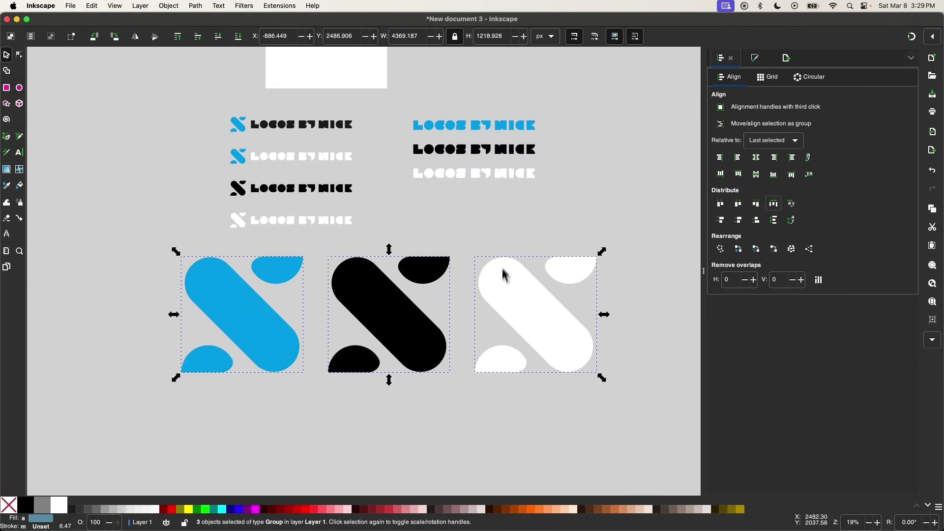
{"action": "left_click", "coordinate": [505, 217]}
{"action": "scroll", "coordinate": [505, 216], "scroll_direction": "right", "scroll_amount": 2}
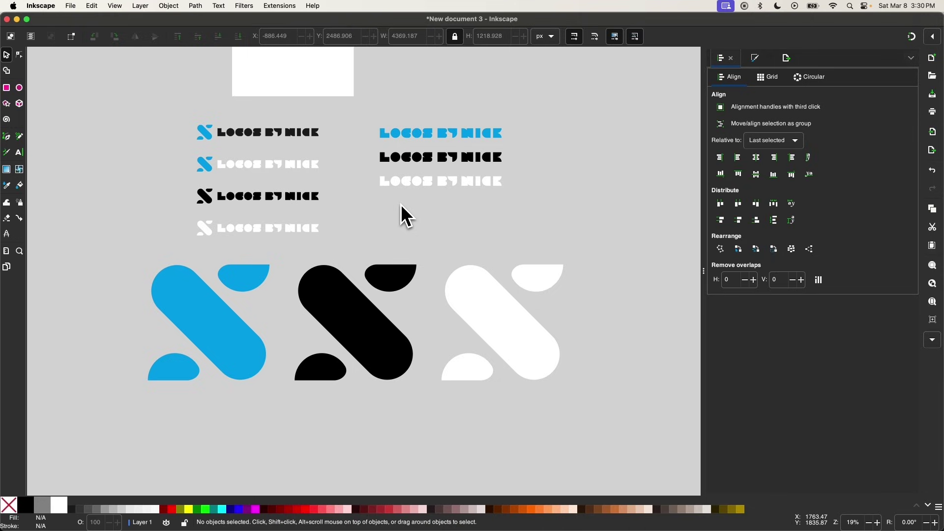
- Resize the page to fit the whole drawing
{"action": "key", "text": "ctrl+shift+r"}
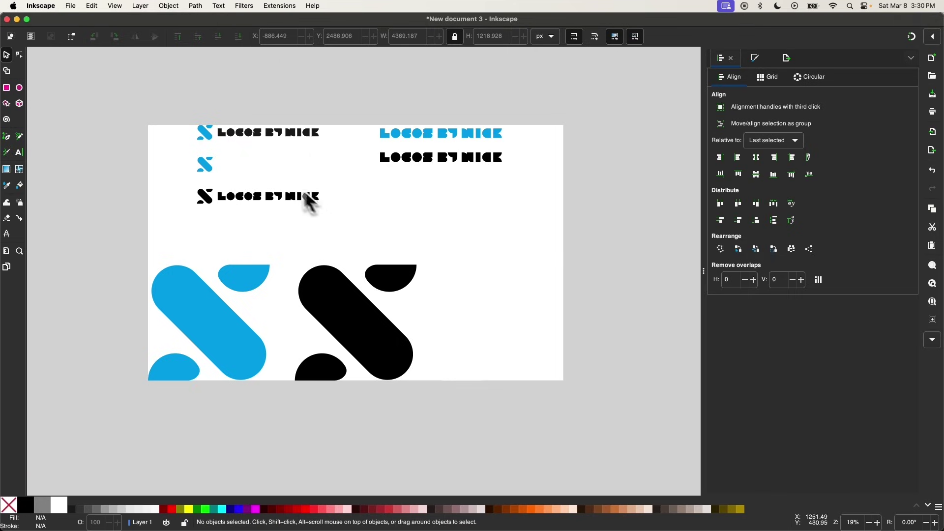
{"action": "scroll", "coordinate": [259, 181], "scroll_direction": "right", "scroll_amount": 3}
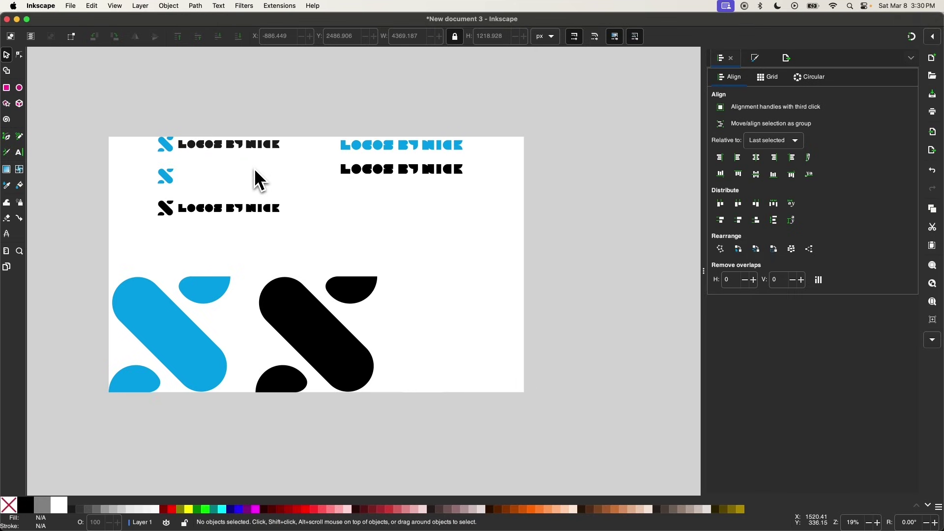
{"action": "scroll", "coordinate": [273, 209], "scroll_direction": "right", "scroll_amount": 2}
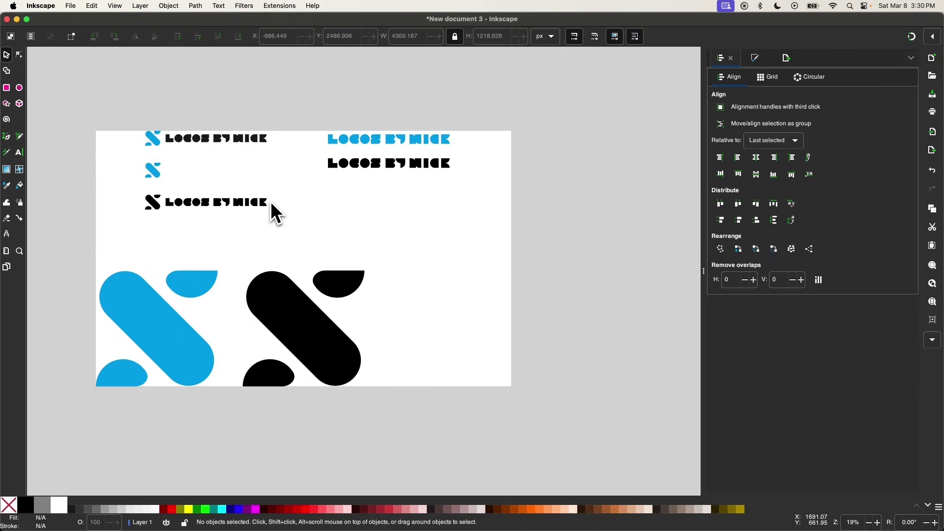
- Set the page background to light grey (c7c7c7, lightness 78) in Document Properties
{"action": "key", "text": "super+shift+d"}
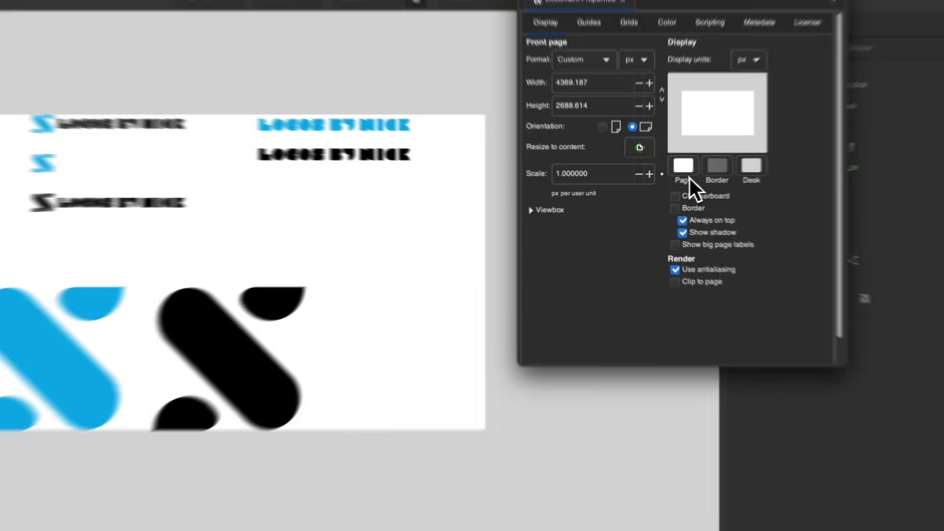
{"action": "left_click", "coordinate": [673, 173]}
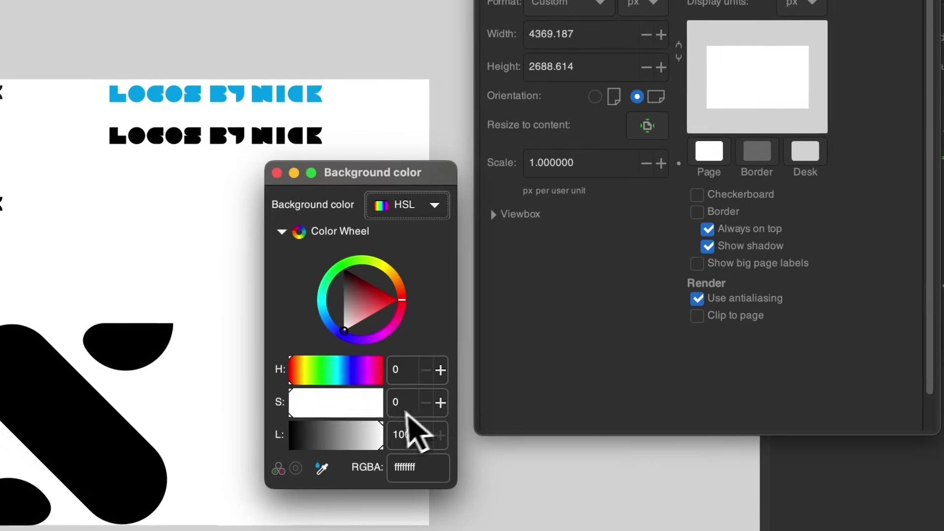
{"action": "left_click_drag", "start_coordinate": [485, 335], "coordinate": [482, 337]}
{"action": "left_click_drag", "start_coordinate": [377, 439], "coordinate": [362, 442]}
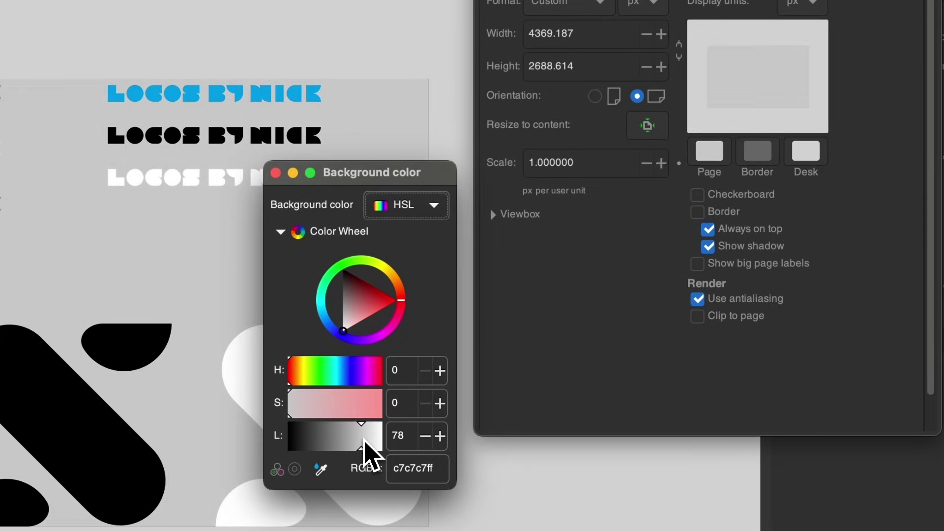
{"action": "left_click", "coordinate": [275, 173]}
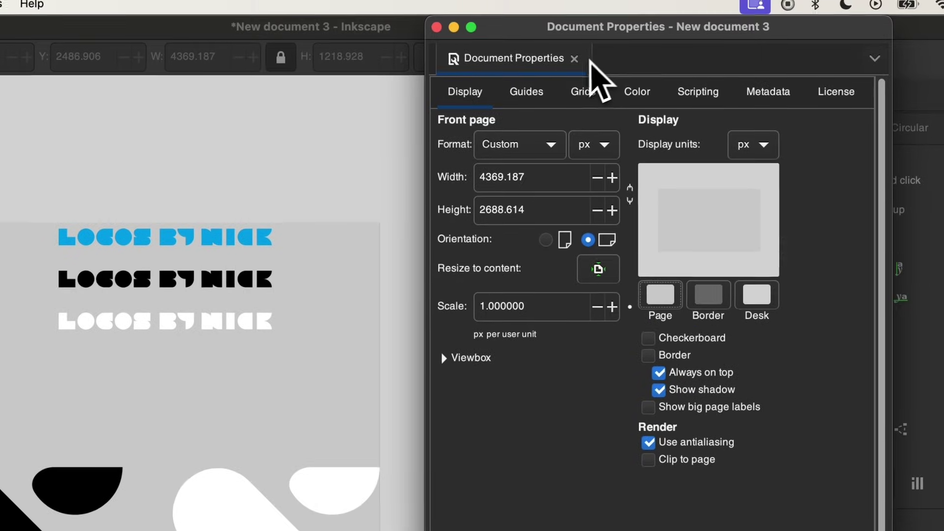
{"action": "left_click", "coordinate": [574, 58]}
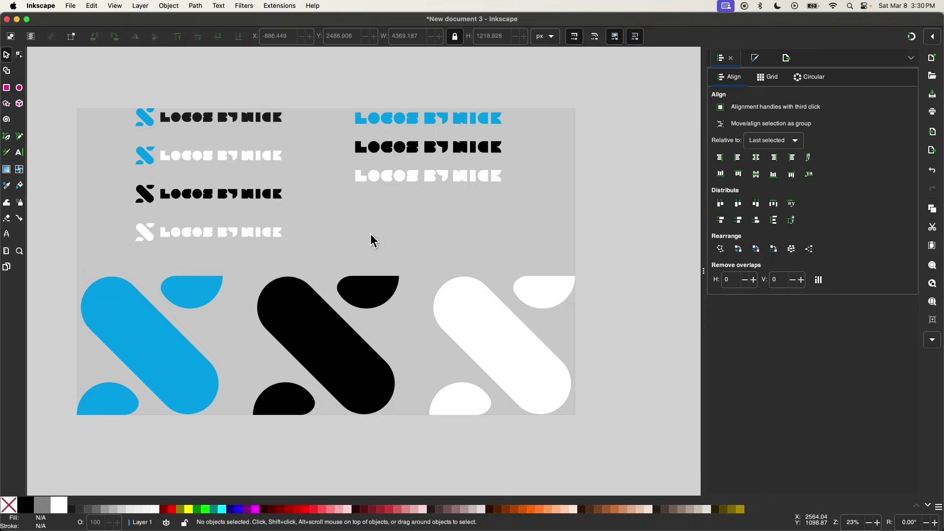
{"action": "scroll", "coordinate": [370, 234], "scroll_direction": "left", "scroll_amount": 2}
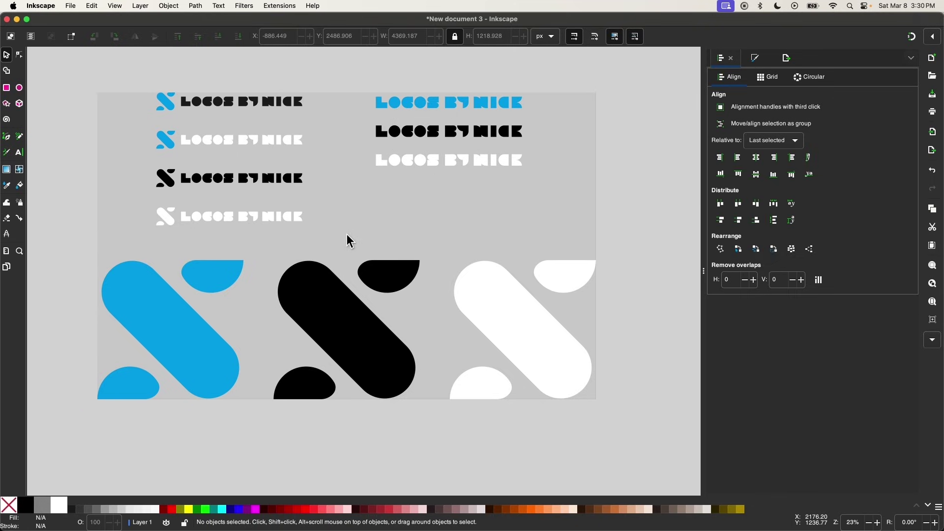
{"action": "left_click", "coordinate": [282, 221]}
{"action": "left_click", "coordinate": [277, 183]}
{"action": "left_click", "coordinate": [277, 142]}
{"action": "left_click", "coordinate": [275, 103]}
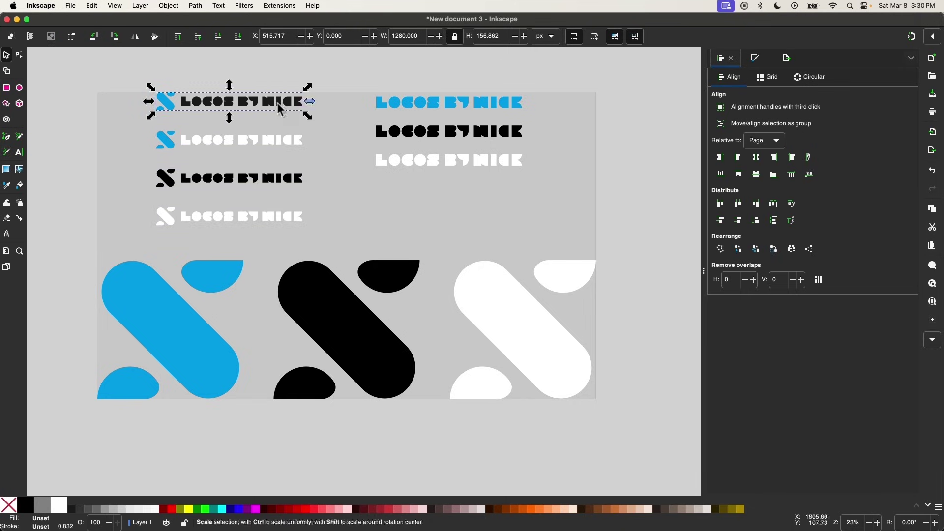
{"action": "left_click", "coordinate": [428, 105]}
{"action": "left_click", "coordinate": [432, 139]}
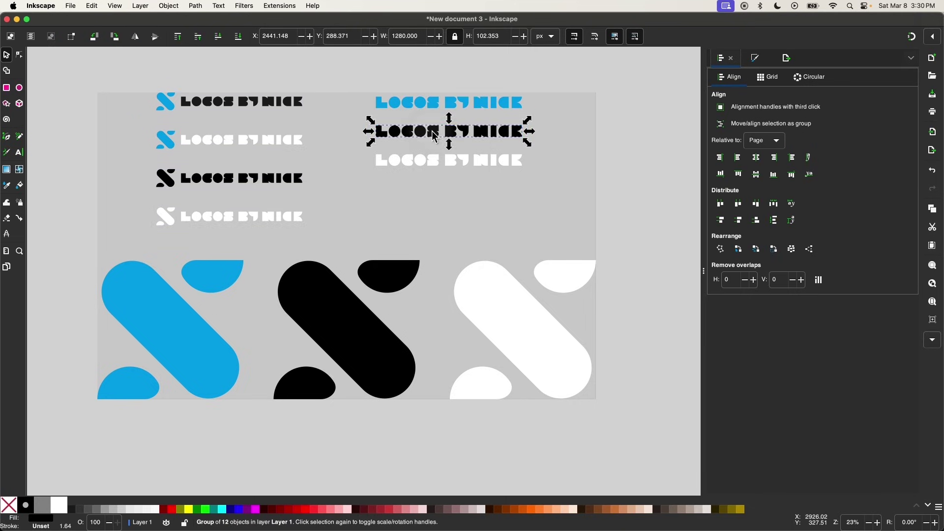
{"action": "left_click", "coordinate": [436, 166]}
{"action": "left_click", "coordinate": [346, 297]}
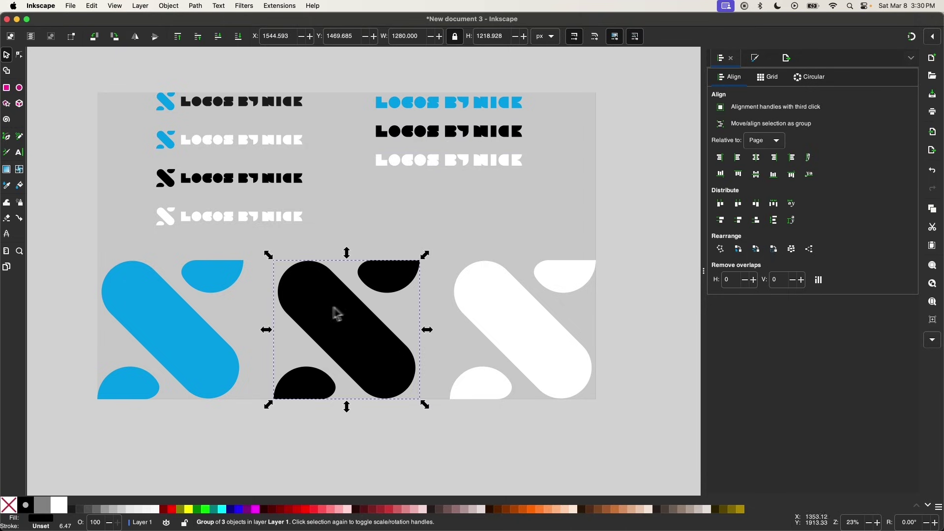
{"action": "left_click", "coordinate": [180, 326]}
{"action": "left_click", "coordinate": [514, 341]}
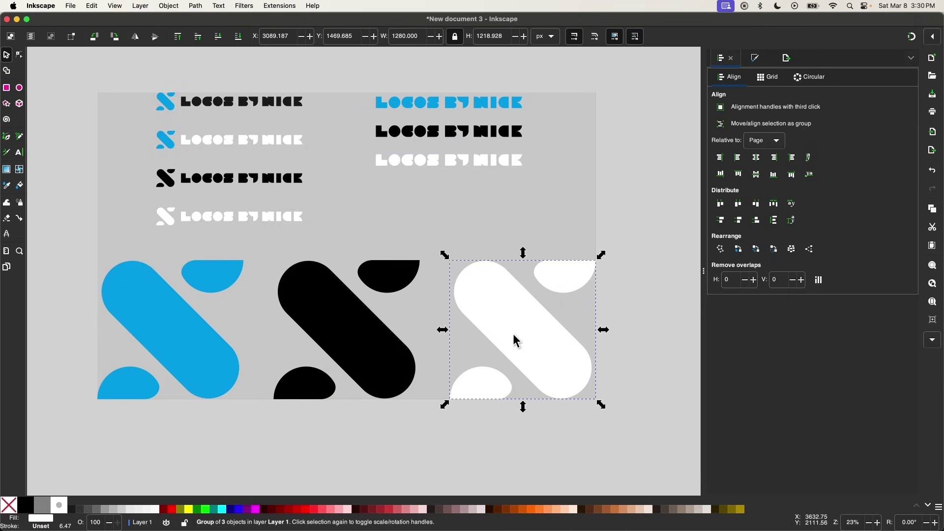
{"action": "left_click", "coordinate": [355, 310]}
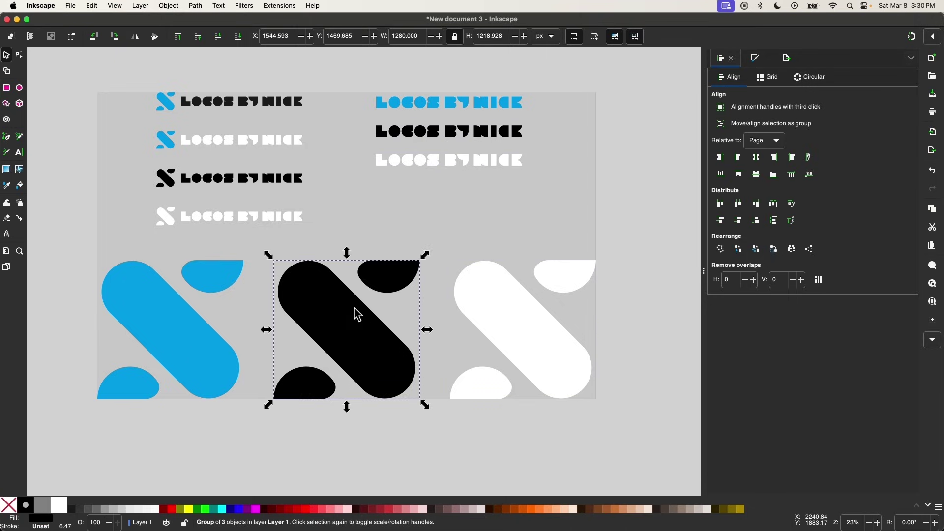
{"action": "left_click", "coordinate": [285, 218]}
{"action": "left_click", "coordinate": [285, 167]}
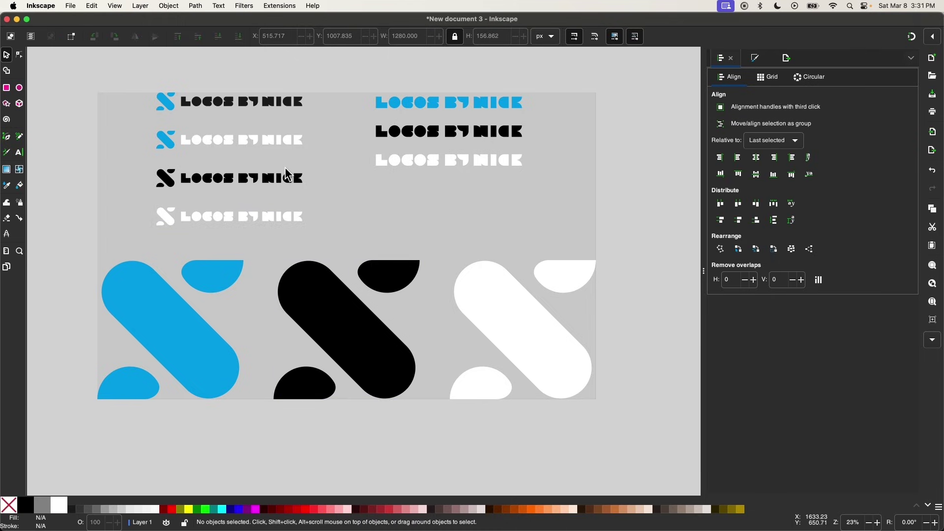
{"action": "left_click", "coordinate": [284, 144]}
{"action": "left_click", "coordinate": [293, 90]}
{"action": "scroll", "coordinate": [311, 94], "scroll_direction": "right", "scroll_amount": 2}
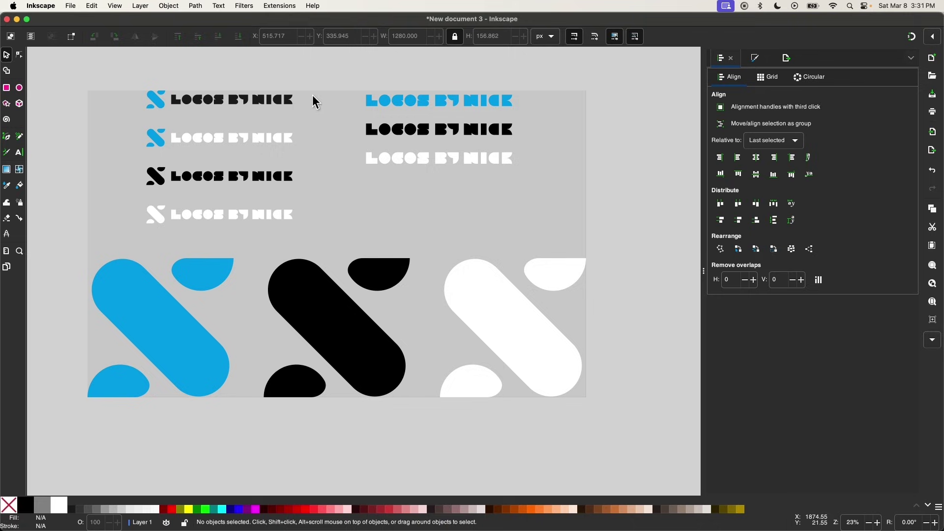
{"action": "left_click", "coordinate": [262, 111]}
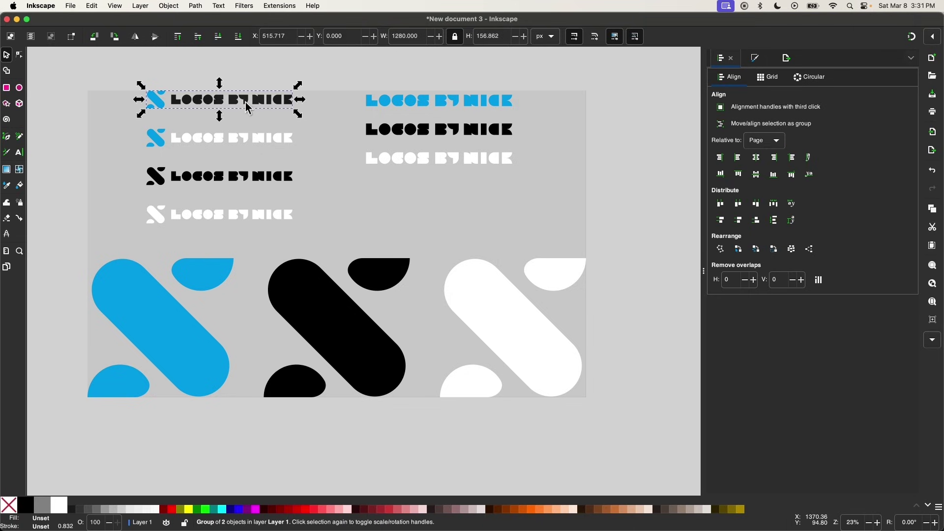
{"action": "scroll", "coordinate": [217, 108], "scroll_direction": "right", "scroll_amount": 2}
- Give the top lockup group the ID Lockup-Dark-Background in Object Properties
{"action": "right_click", "coordinate": [204, 113]}
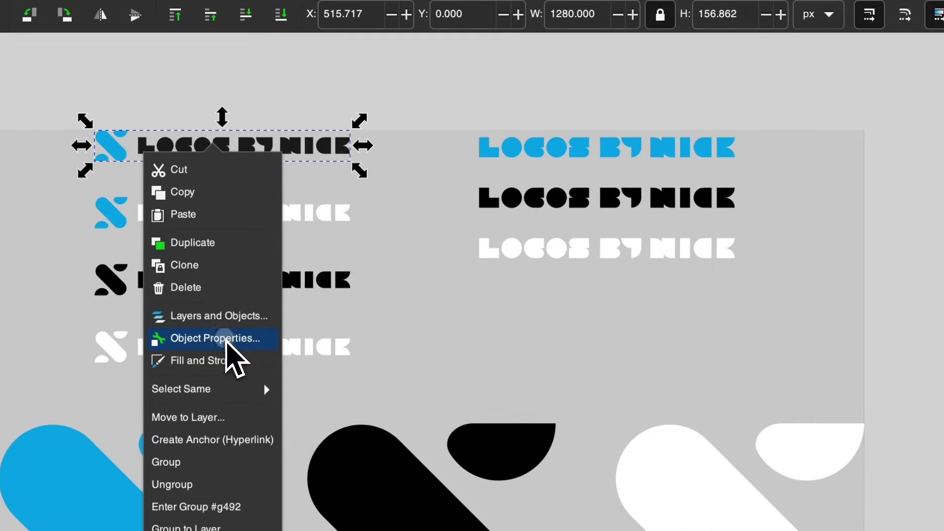
{"action": "left_click", "coordinate": [235, 329]}
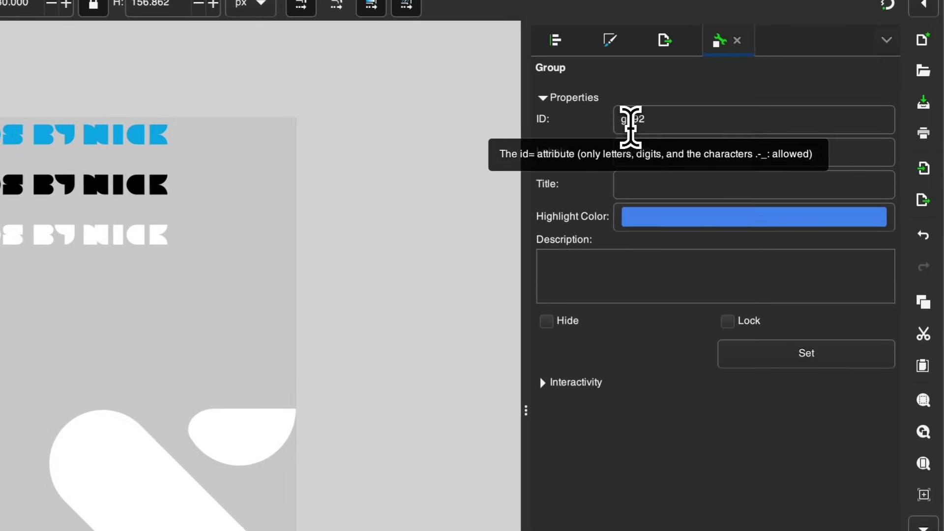
{"action": "left_click", "coordinate": [631, 123]}
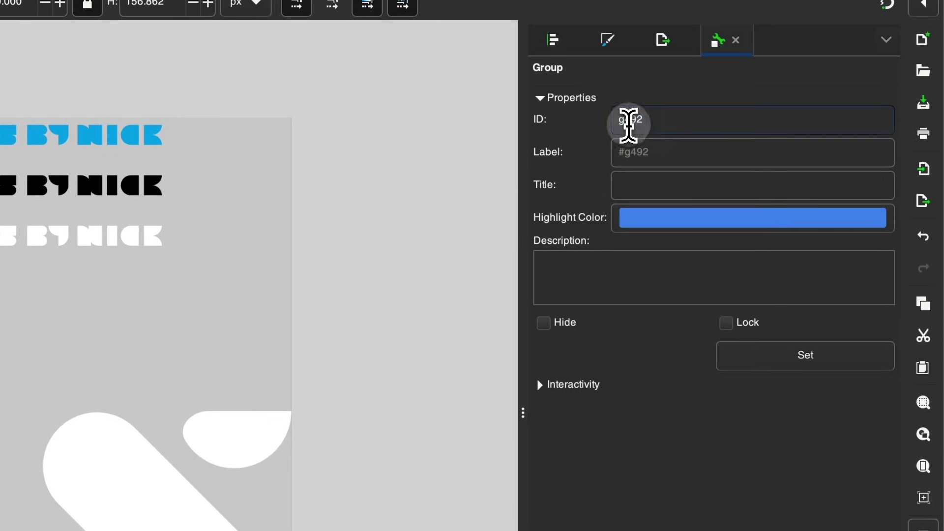
{"action": "double_click", "coordinate": [630, 124]}
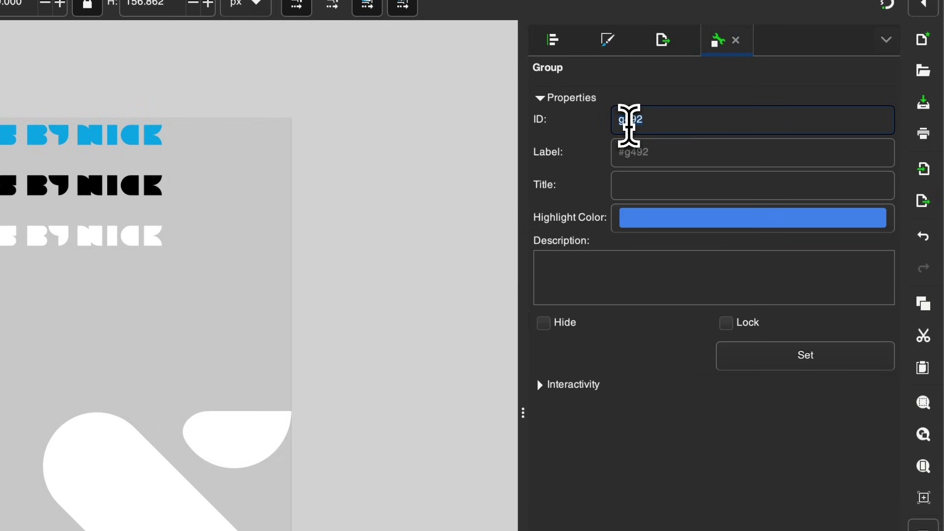
{"action": "type", "text": "Fu"}
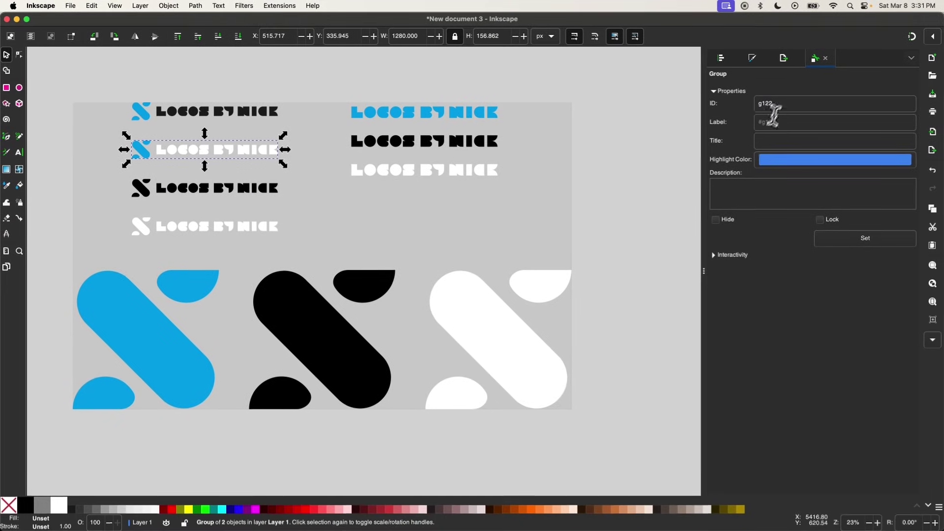
{"action": "double_click", "coordinate": [783, 101]}
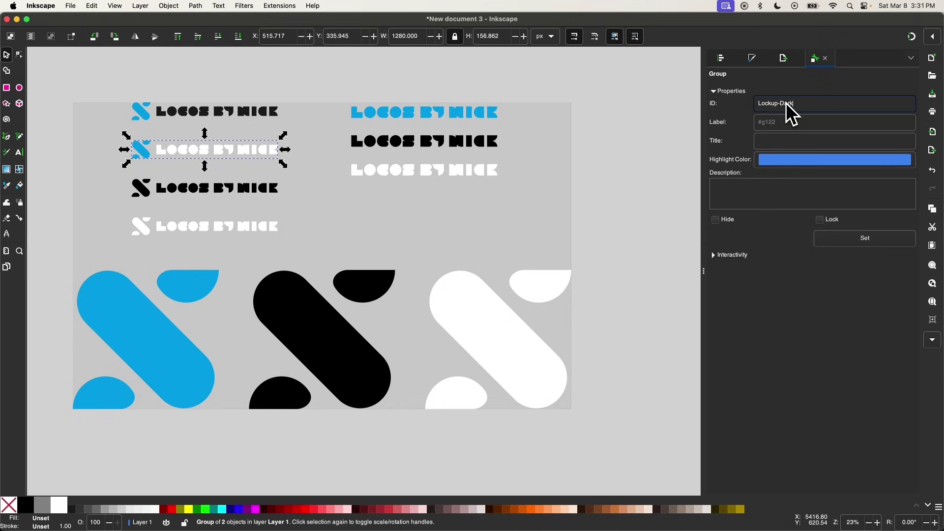
{"action": "type", "text": "Lockup-Dark-Background"}
{"action": "left_click", "coordinate": [864, 238]}
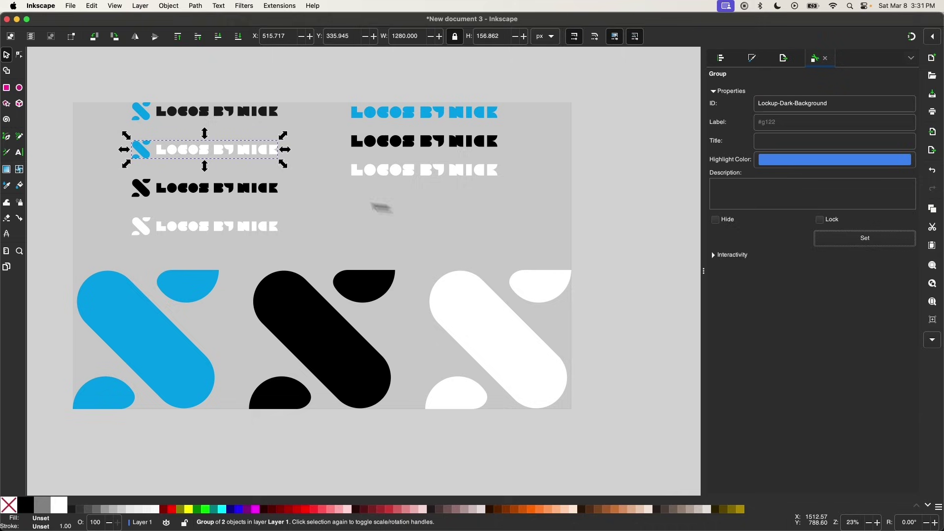
- Set the black and white lockup group IDs to Lockup-Black and Lockup-White
{"action": "left_click", "coordinate": [256, 194]}
{"action": "double_click", "coordinate": [788, 104]}
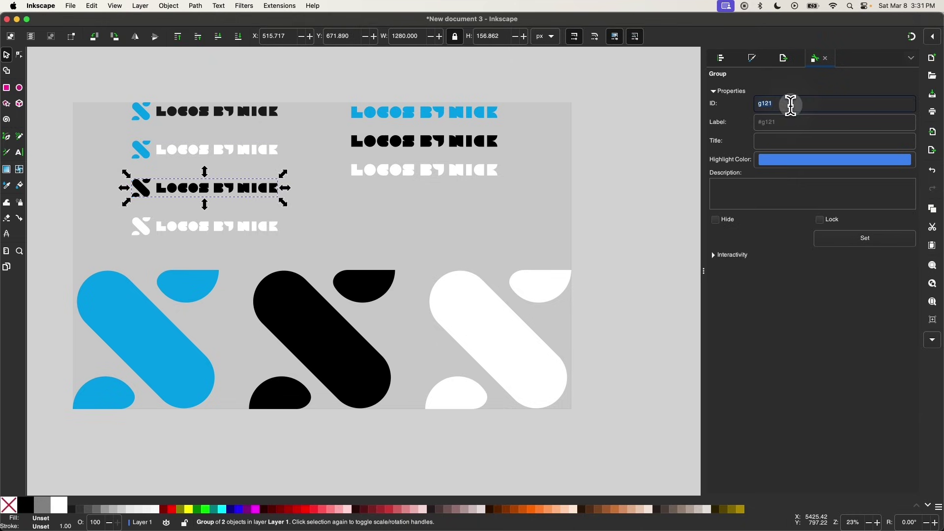
{"action": "type", "text": "Lockup-Black"}
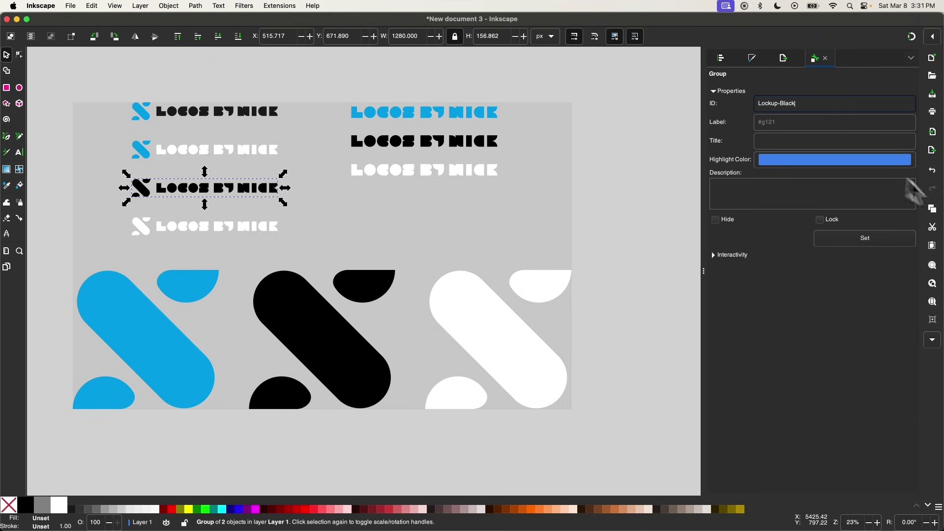
{"action": "left_click", "coordinate": [853, 239]}
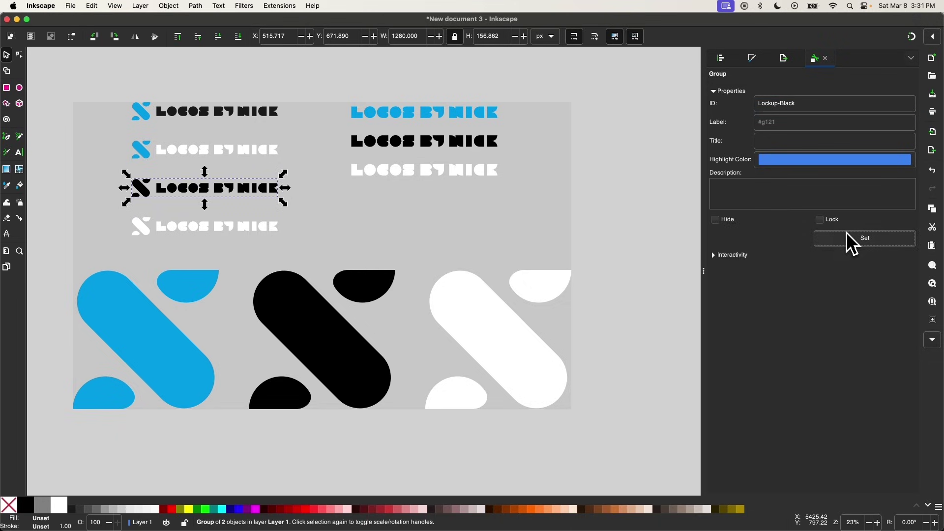
{"action": "left_click", "coordinate": [238, 228]}
{"action": "double_click", "coordinate": [788, 105]}
{"action": "type", "text": "L"}
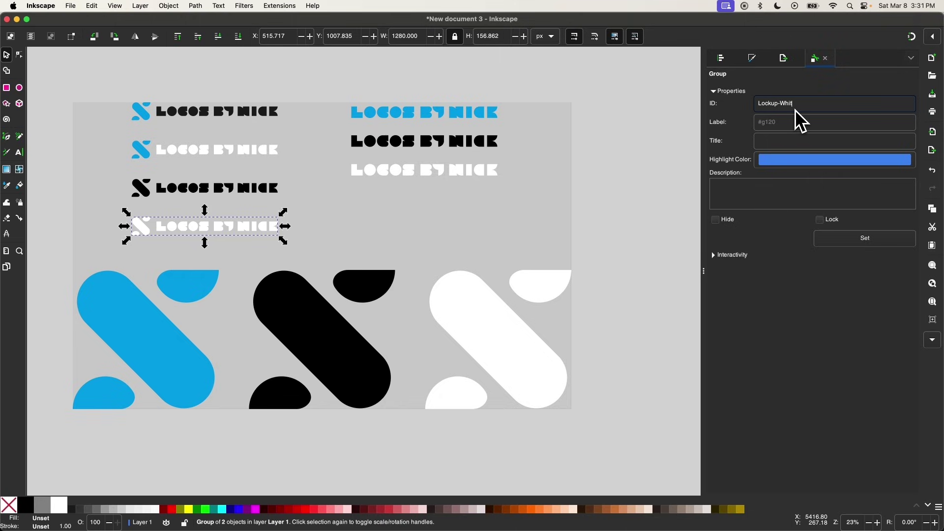
{"action": "left_click", "coordinate": [869, 239]}
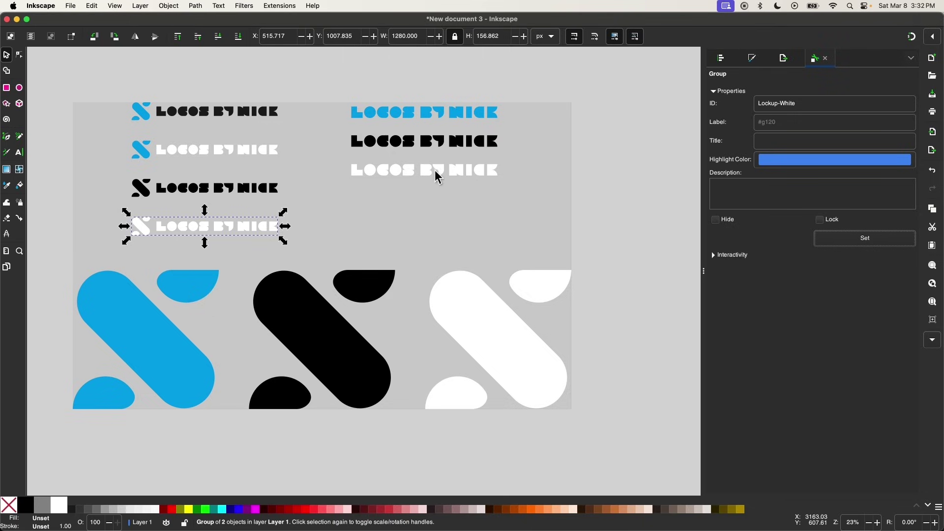
- Apply a new ID to the blue icon, enter Wordmark-White for the next group, then deselect everything
{"action": "left_click", "coordinate": [195, 283]}
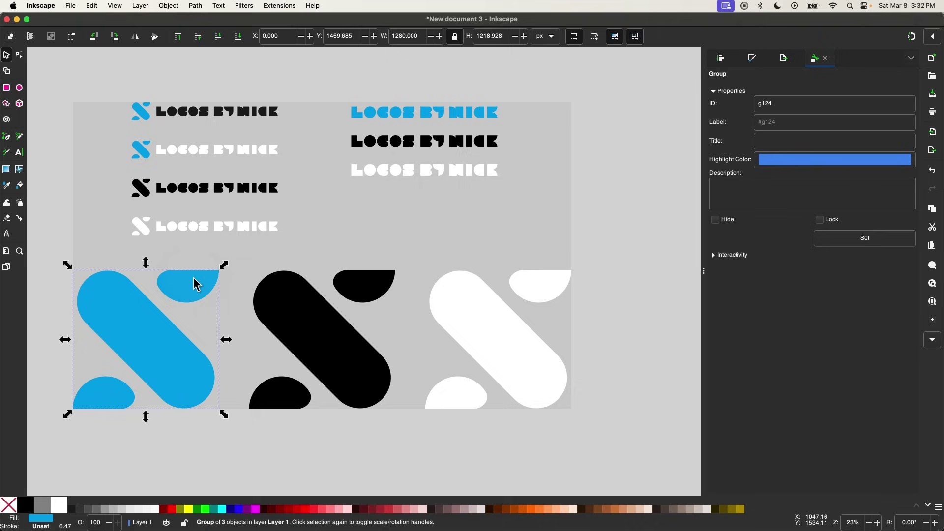
{"action": "double_click", "coordinate": [790, 106]}
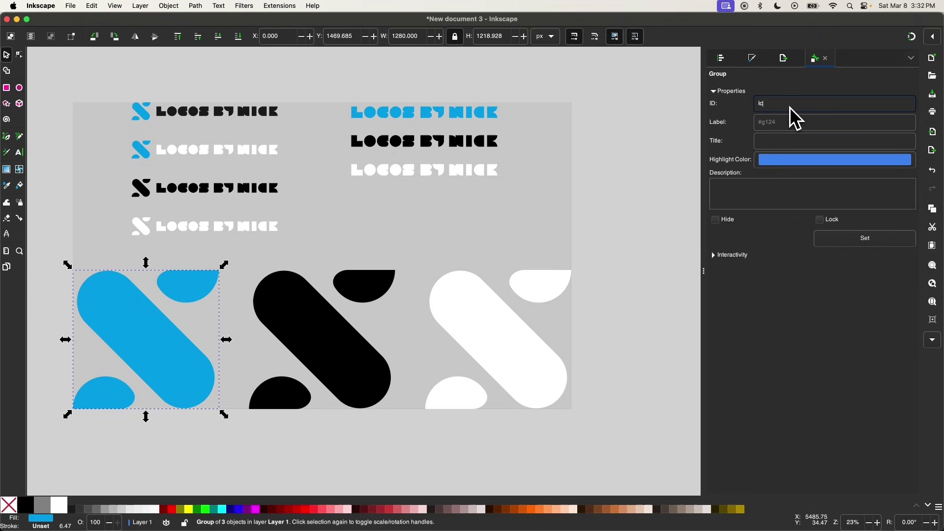
{"action": "left_click", "coordinate": [848, 240]}
{"action": "left_click", "coordinate": [277, 332]}
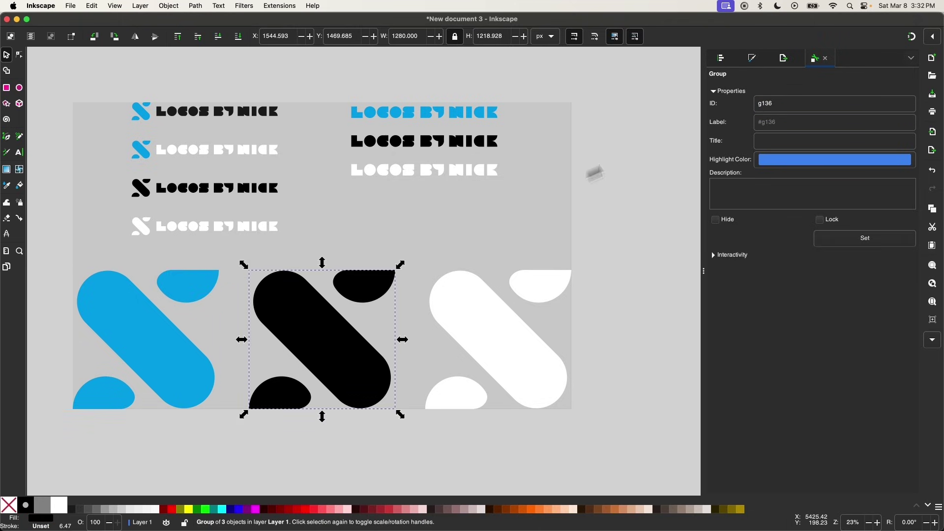
{"action": "double_click", "coordinate": [790, 106]}
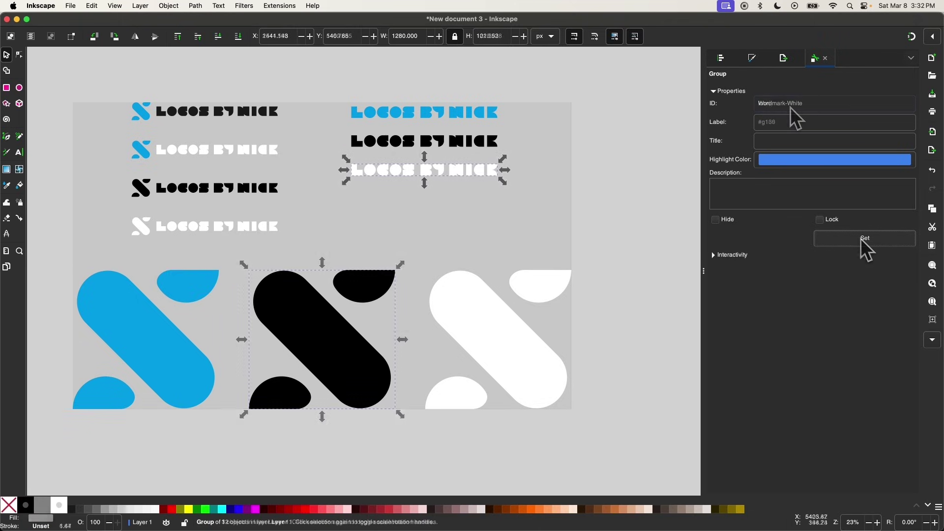
{"action": "type", "text": "Wordmark-White"}
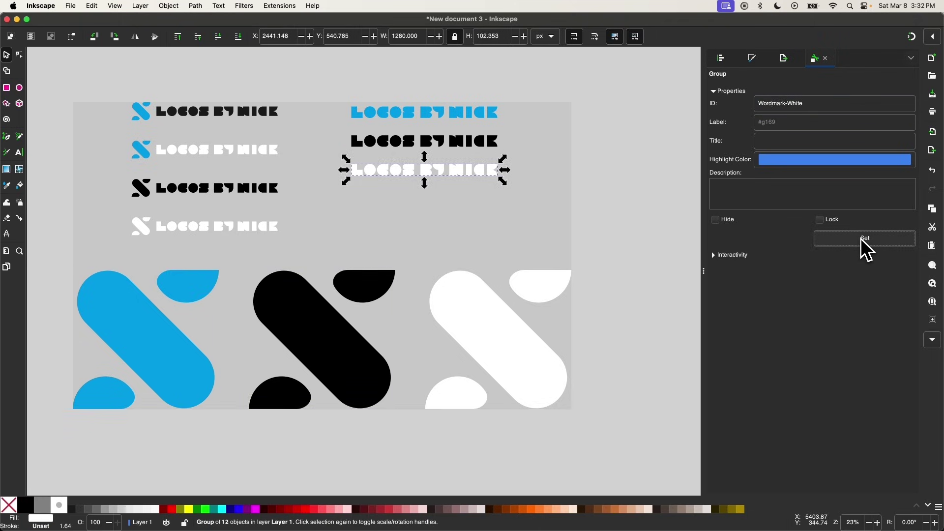
{"action": "key", "text": "Escape"}
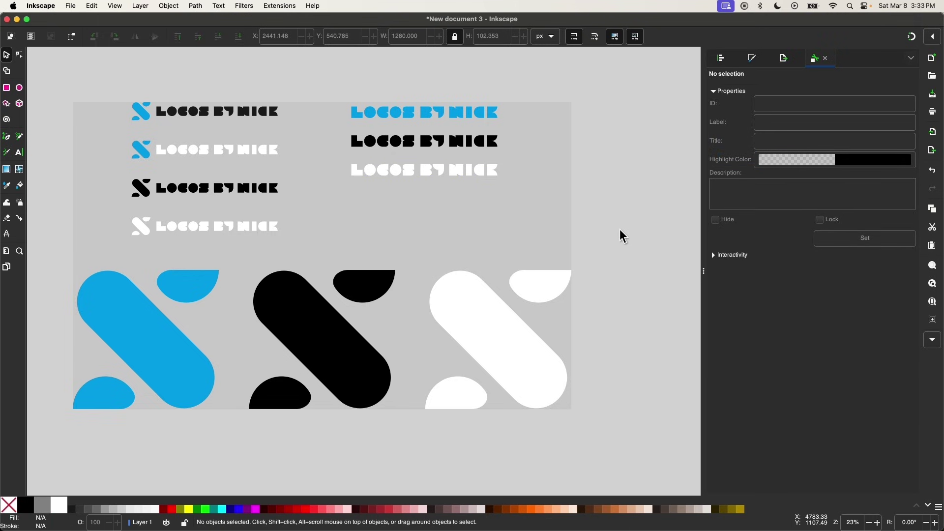
- Create a Logo-Files folder in the Finder Demo folder and open it
{"action": "key", "text": "ctrl+Up"}
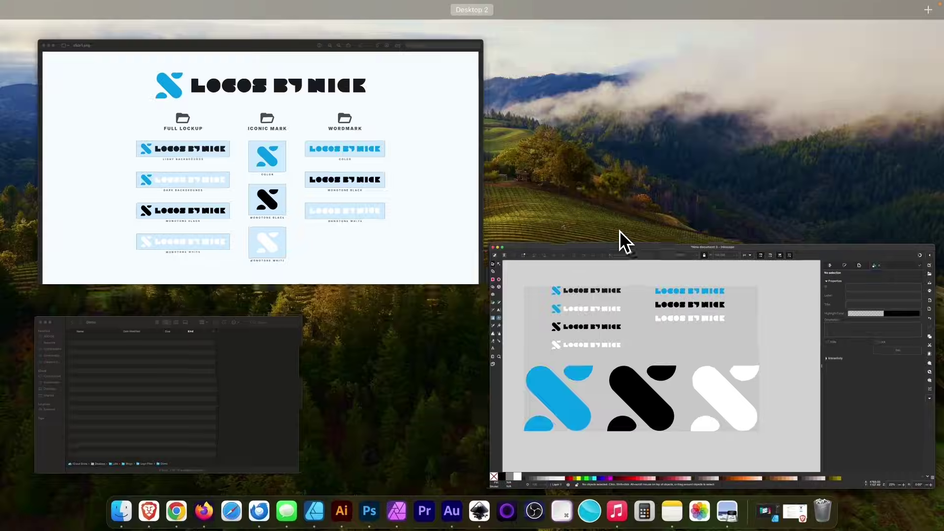
{"action": "left_click", "coordinate": [220, 349]}
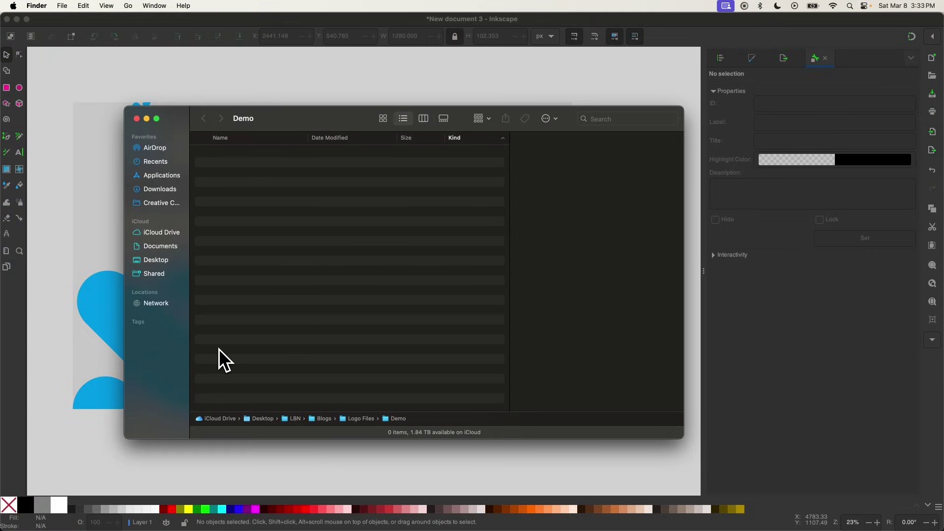
{"action": "right_click", "coordinate": [297, 193]}
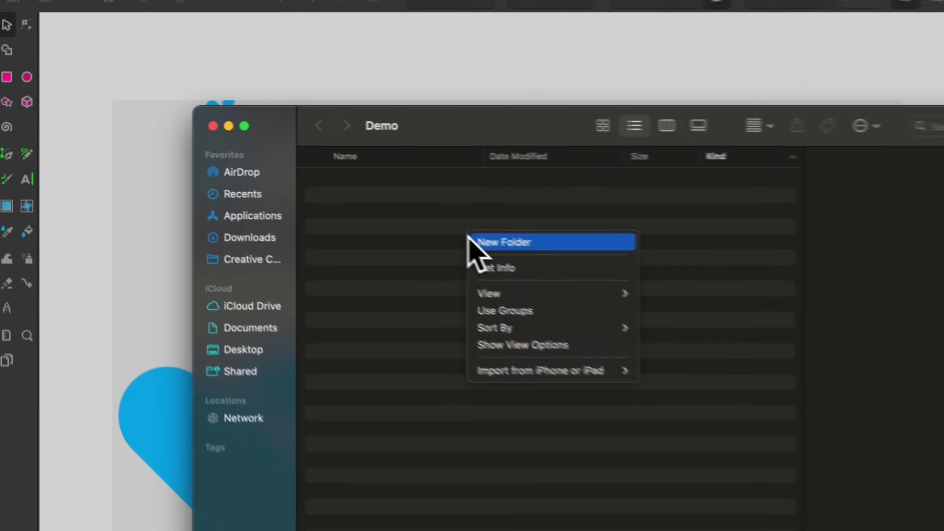
{"action": "left_click", "coordinate": [304, 194]}
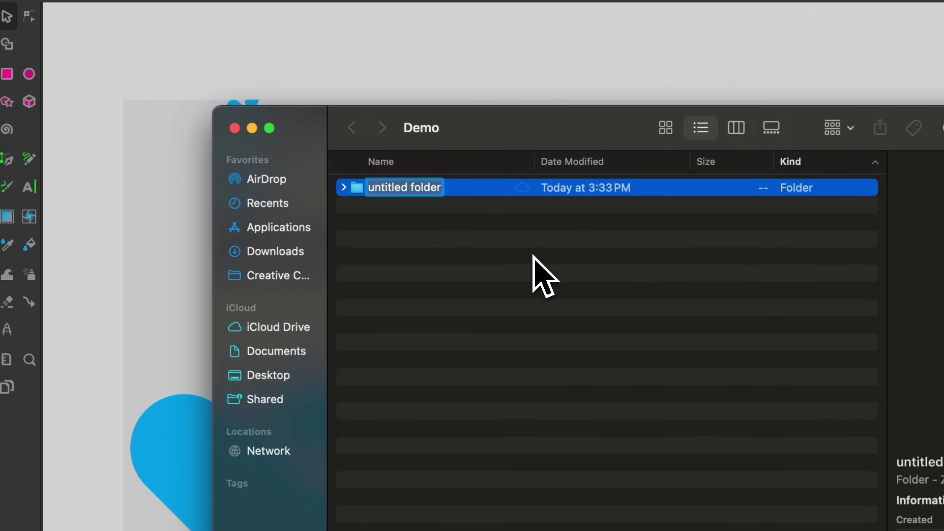
{"action": "type", "text": "Logo-Files"}
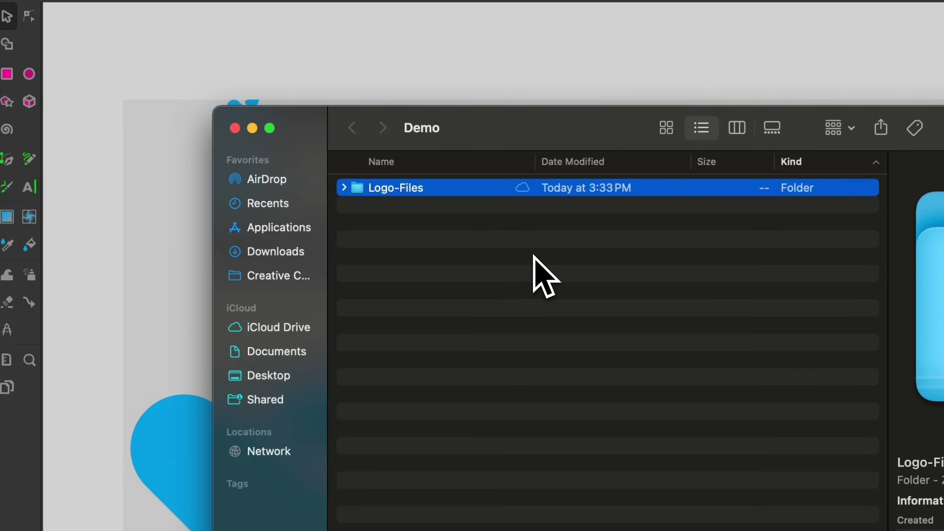
{"action": "double_click", "coordinate": [397, 191]}
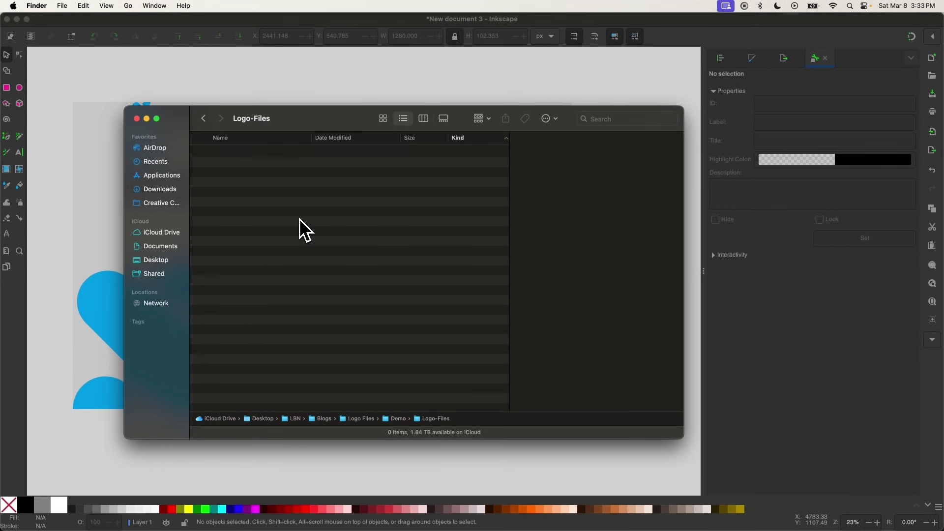
- Add Full Lockup and Iconic Mark subfolders inside Logo-Files
{"action": "right_click", "coordinate": [300, 218]}
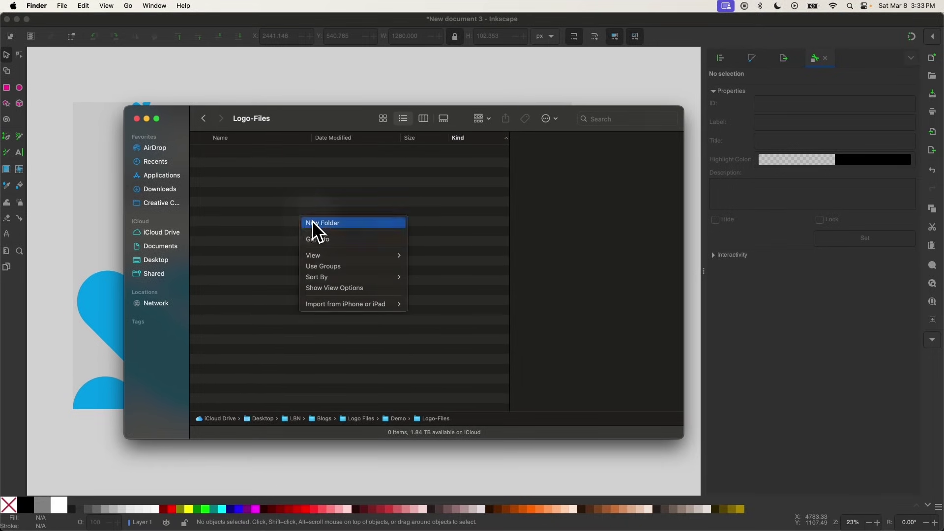
{"action": "left_click", "coordinate": [312, 221]}
{"action": "type", "text": "Fu"}
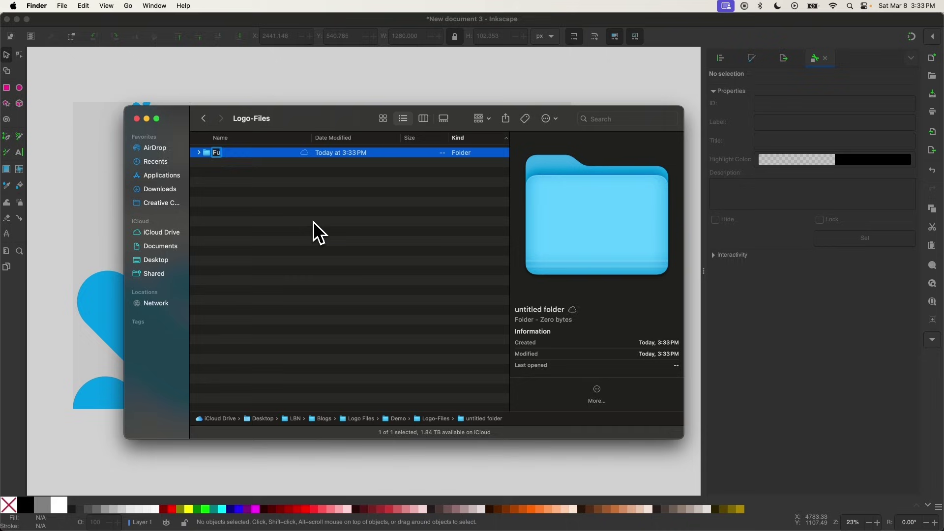
{"action": "type", "text": "ll Lockup"}
{"action": "key", "text": "Return"}
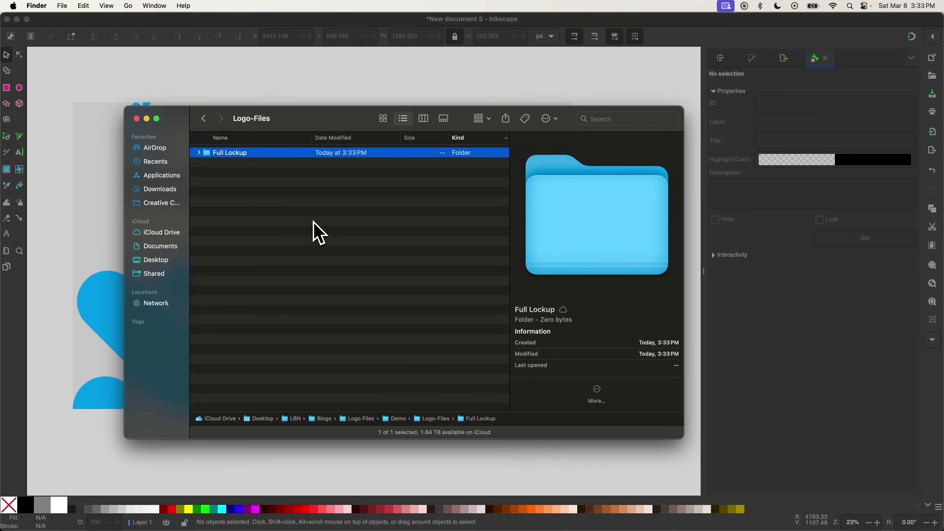
{"action": "left_click", "coordinate": [295, 232]}
{"action": "right_click", "coordinate": [284, 235]}
{"action": "left_click", "coordinate": [288, 244]}
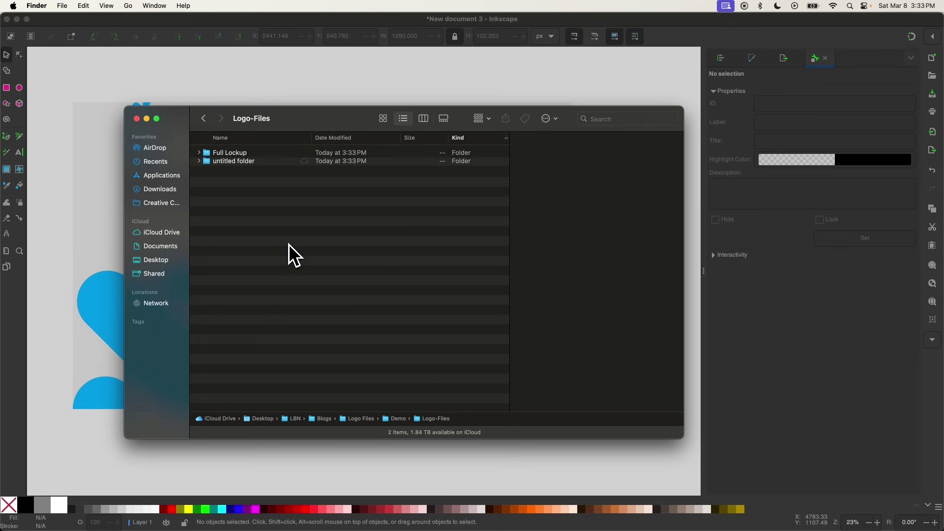
{"action": "type", "text": "Iconic Mark"}
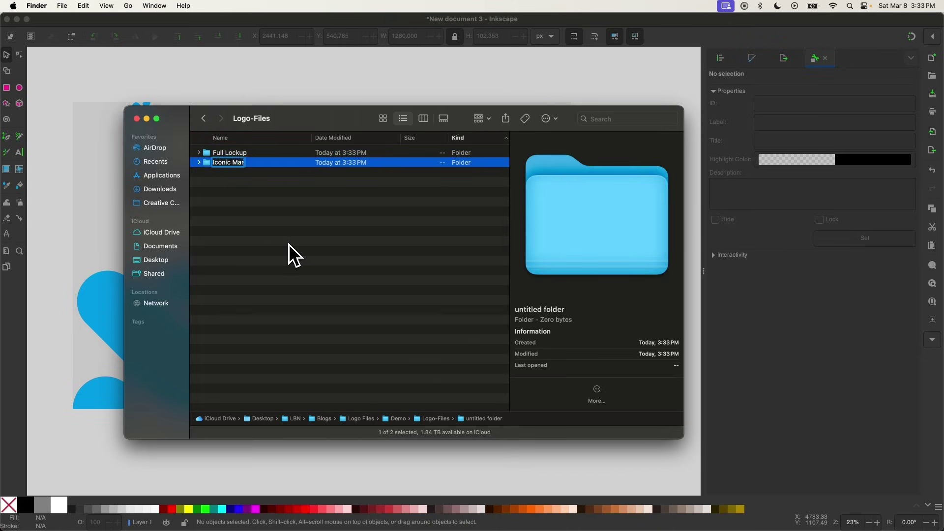
{"action": "key", "text": "Return"}
- Add Wordmark and Master Files subfolders, then move the Finder window to the upper middle
{"action": "right_click", "coordinate": [289, 233]}
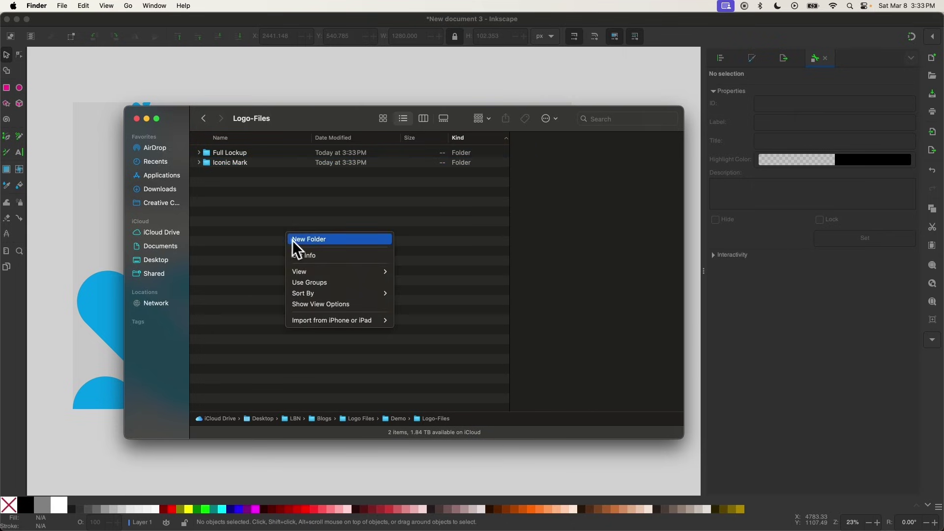
{"action": "left_click", "coordinate": [295, 242]}
{"action": "type", "text": "Wo"}
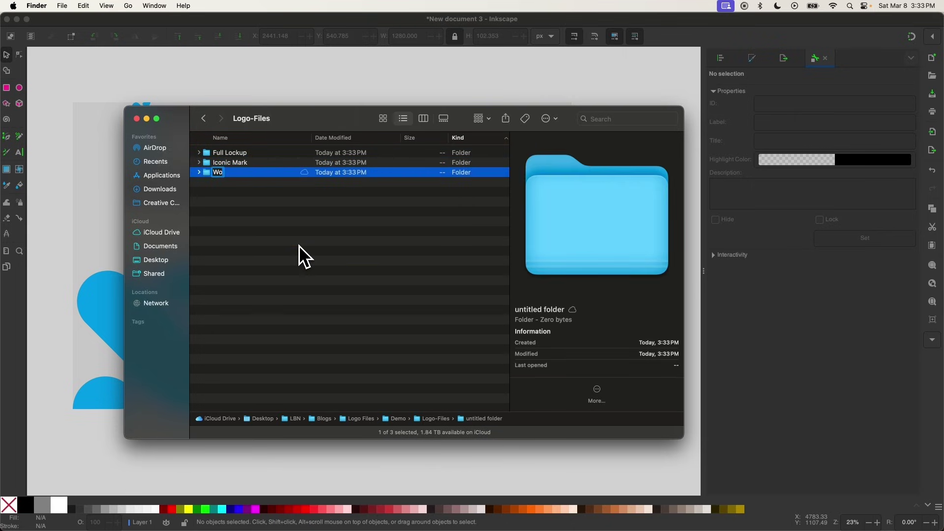
{"action": "type", "text": "rdmark"}
{"action": "key", "text": "Return"}
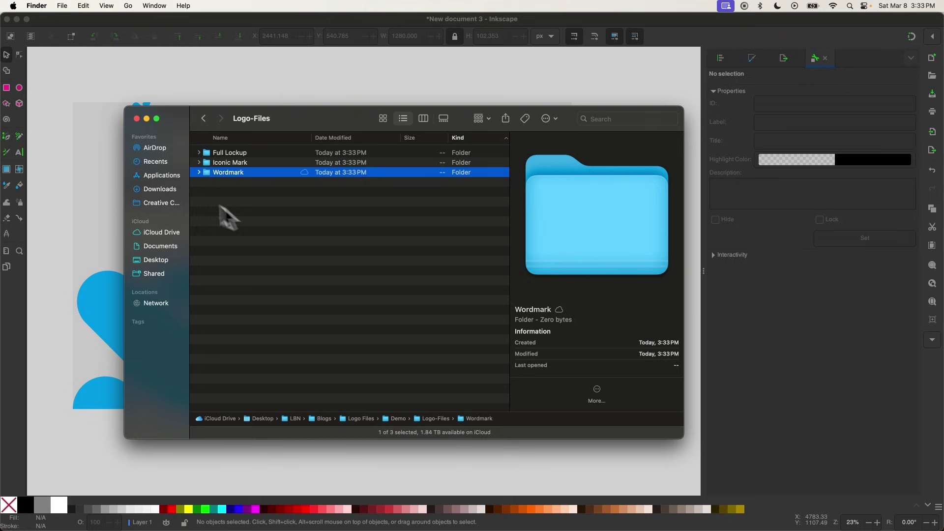
{"action": "left_click", "coordinate": [279, 230]}
{"action": "right_click", "coordinate": [300, 238]}
{"action": "left_click", "coordinate": [312, 242]}
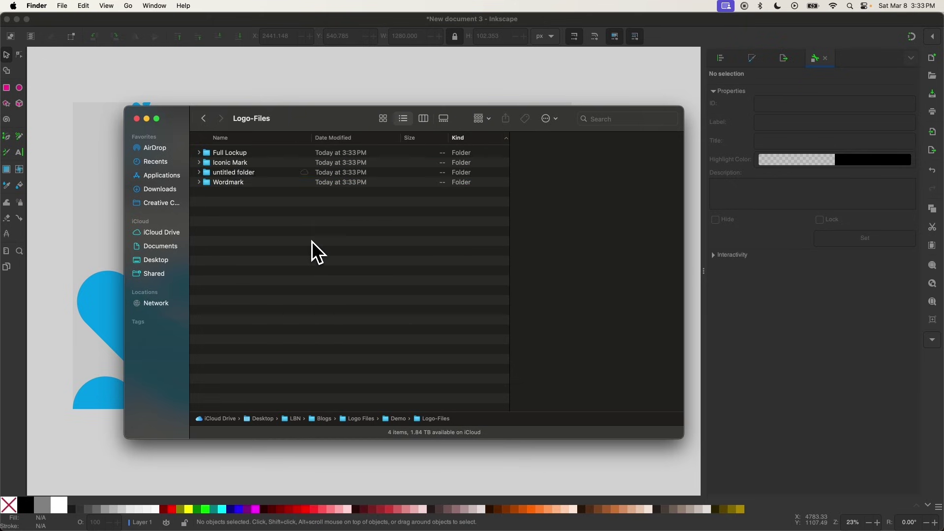
{"action": "type", "text": "Master"}
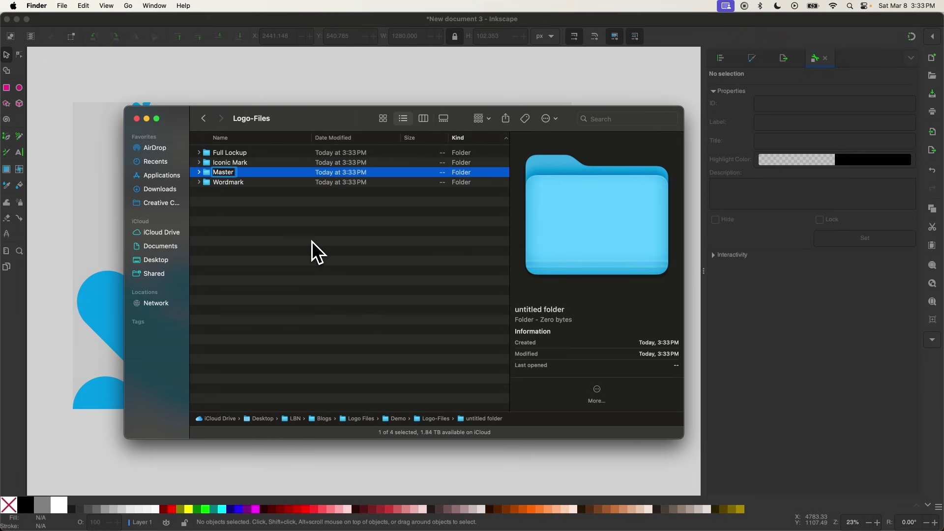
{"action": "type", "text": " Files"}
{"action": "key", "text": "Return"}
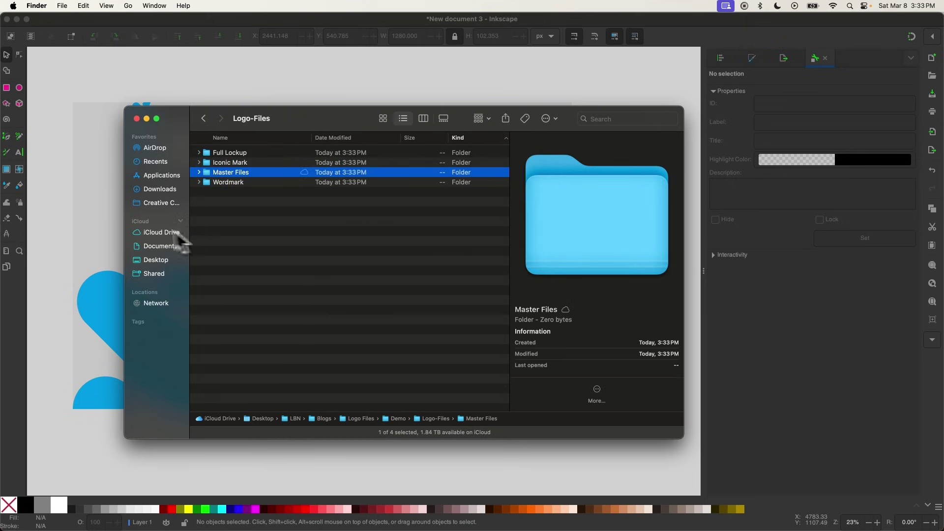
{"action": "left_click", "coordinate": [268, 250]}
{"action": "left_click_drag", "start_coordinate": [296, 113], "coordinate": [474, 229]}
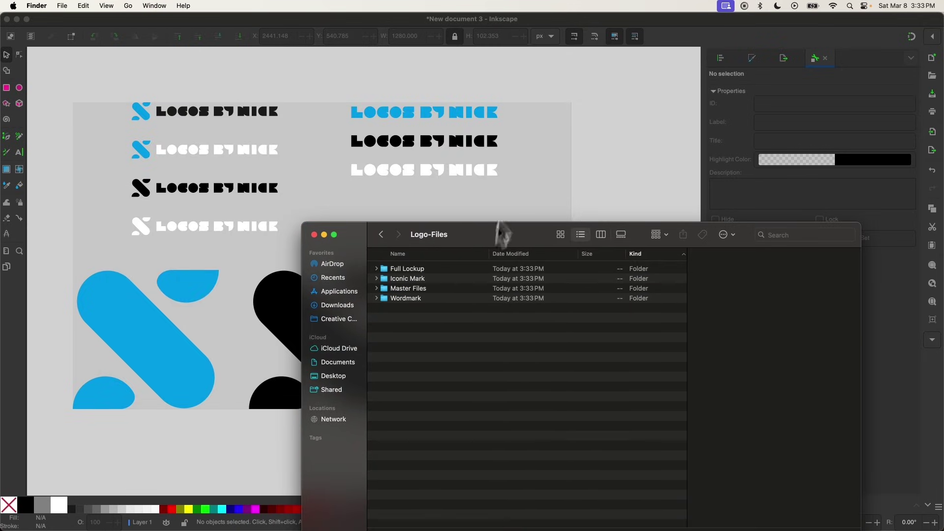
{"action": "left_click_drag", "start_coordinate": [511, 233], "coordinate": [376, 146]}
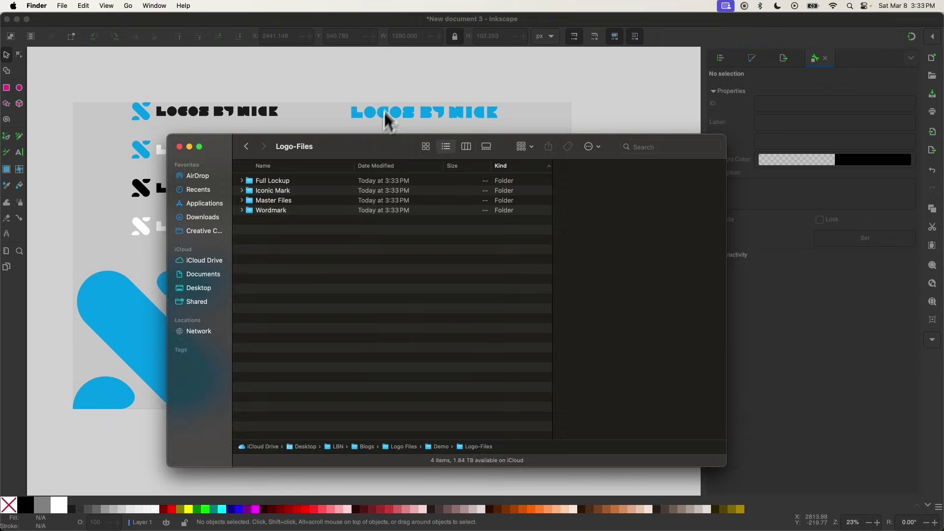
- Select the top-left light-background lockup and show its export settings (1280 × 157 px PNG, 96 DPI)
{"action": "left_click", "coordinate": [394, 93]}
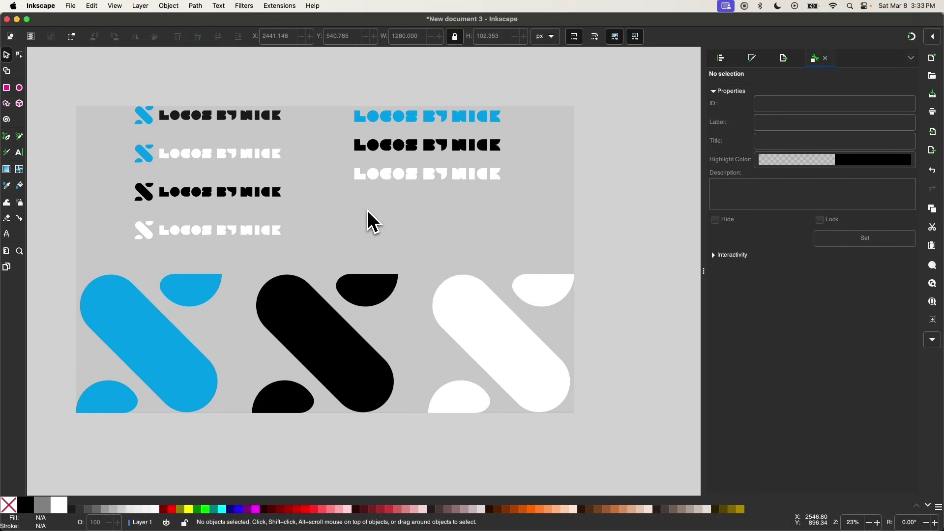
{"action": "scroll", "coordinate": [372, 222], "scroll_direction": "left", "scroll_amount": 2}
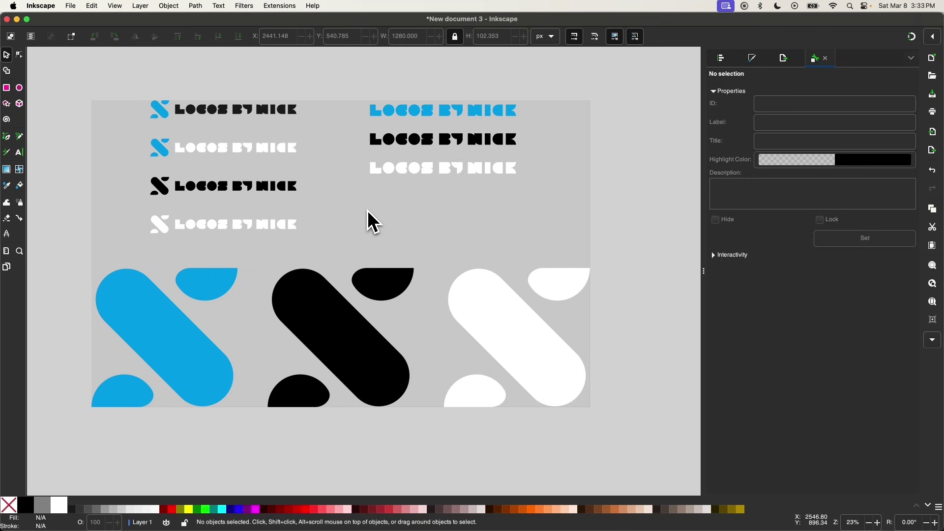
{"action": "scroll", "coordinate": [372, 222], "scroll_direction": "up", "scroll_amount": 1}
{"action": "left_click", "coordinate": [271, 126]}
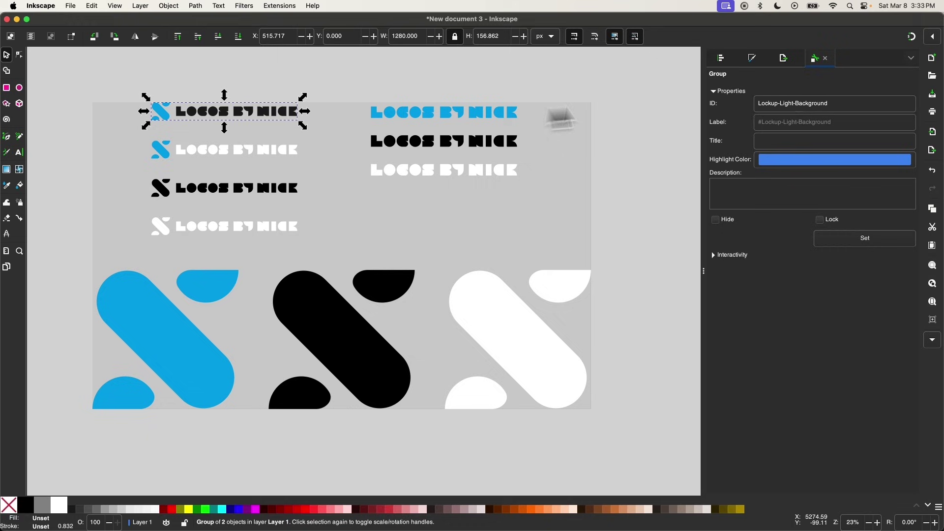
{"action": "left_click", "coordinate": [788, 61]}
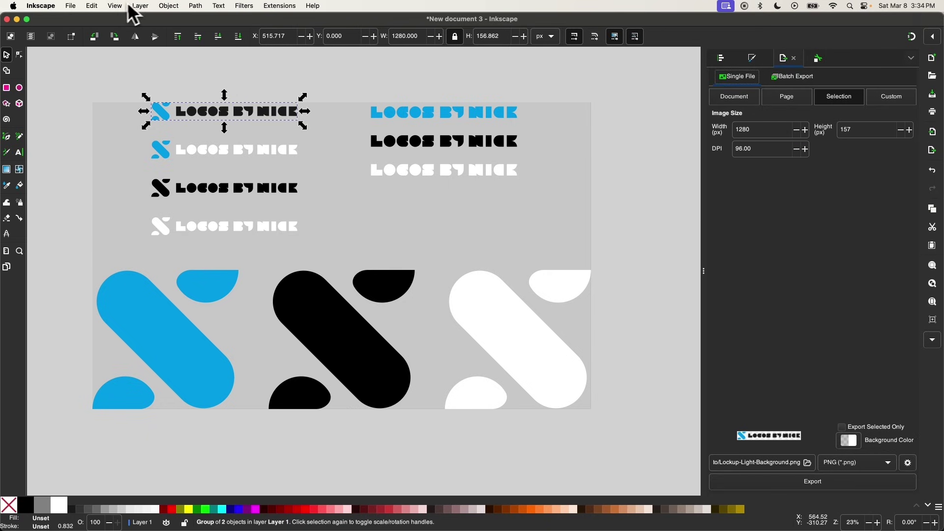
{"action": "left_click", "coordinate": [78, 7]}
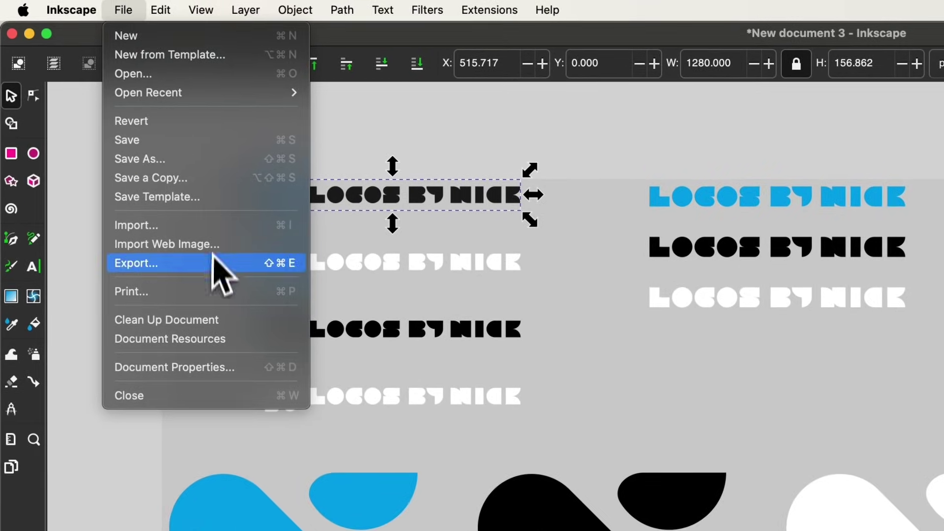
{"action": "left_click", "coordinate": [517, 278]}
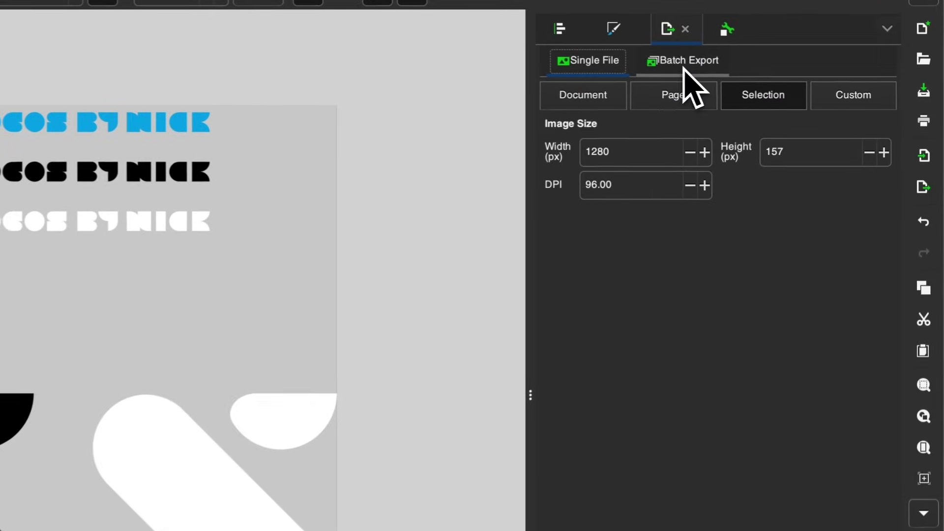
- Switch to batch export of only the selected objects and clear the 'batch' filename prefix
{"action": "left_click", "coordinate": [684, 67]}
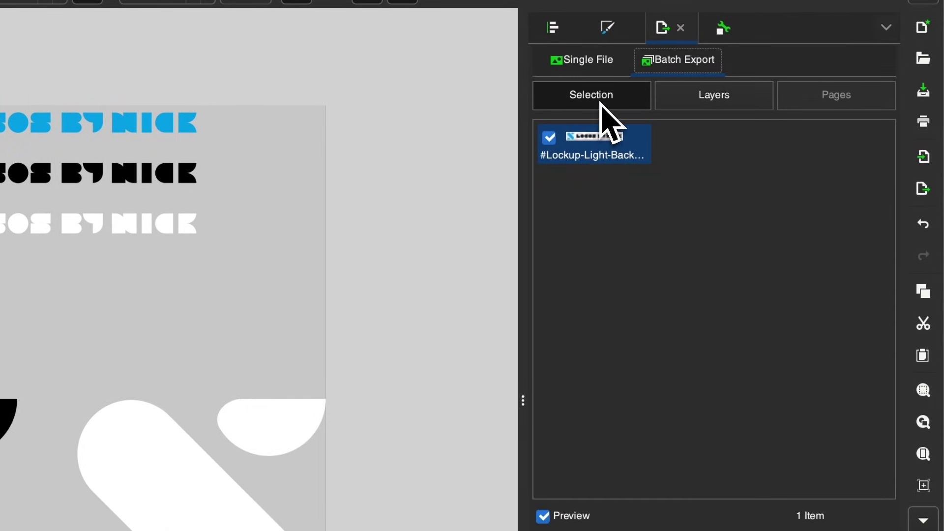
{"action": "left_click", "coordinate": [601, 104]}
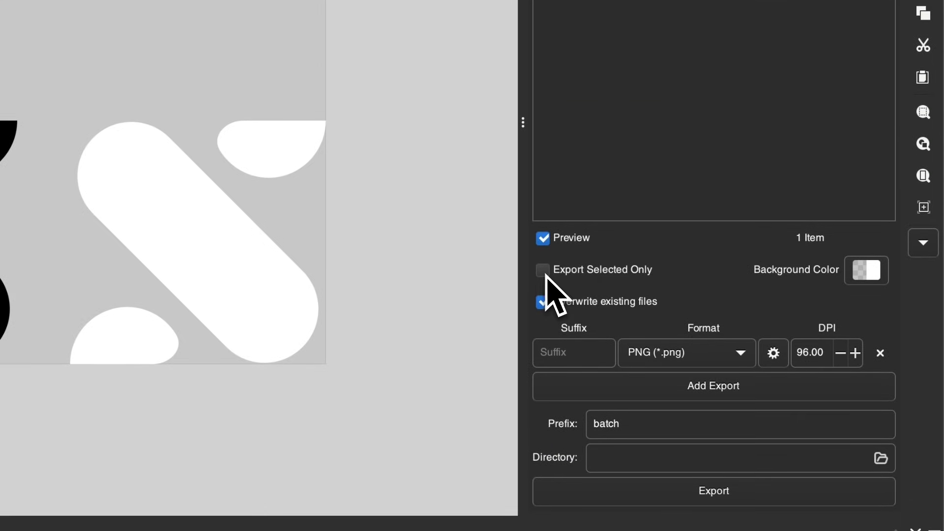
{"action": "left_click", "coordinate": [546, 276]}
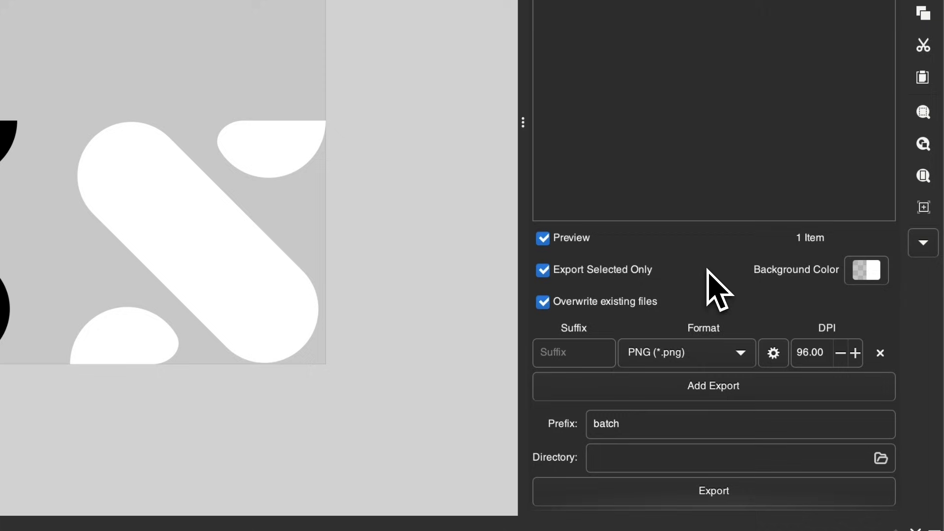
{"action": "double_click", "coordinate": [625, 423]}
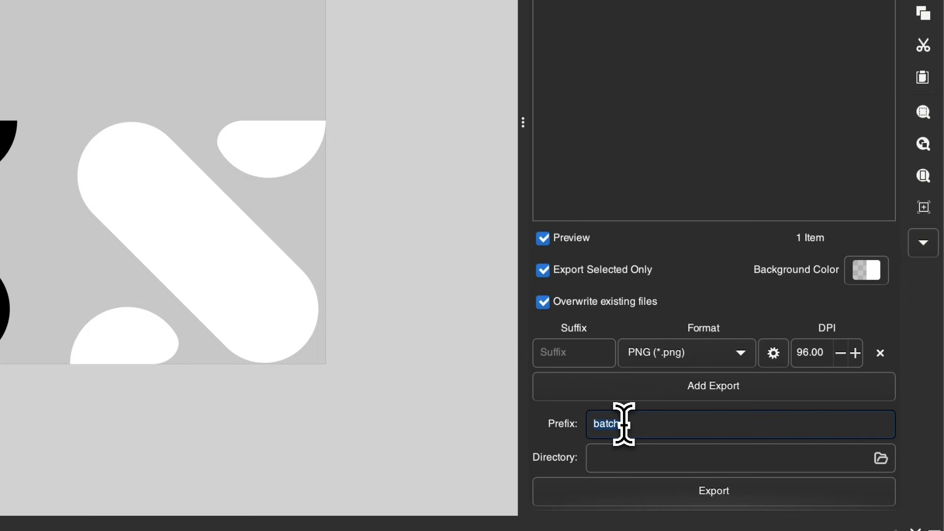
{"action": "key", "text": "BackSpace"}
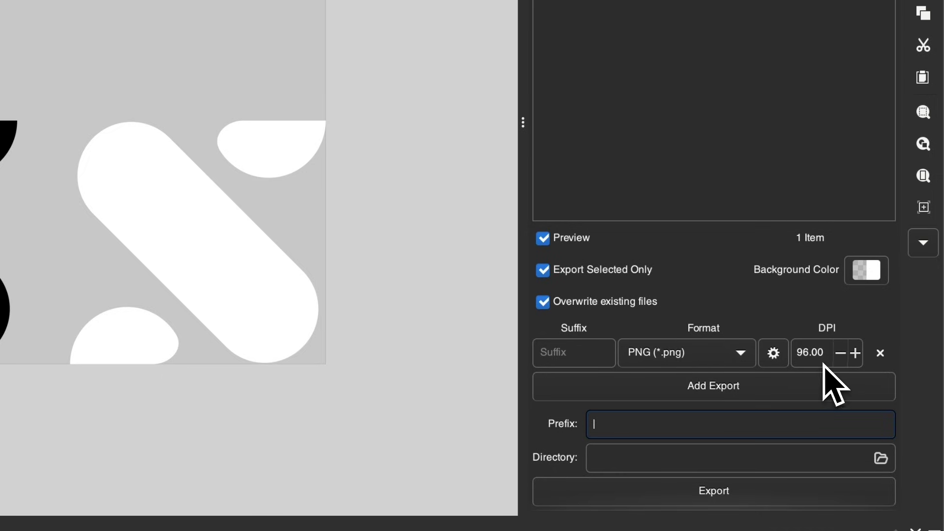
- Add export entries, setting the first to Inkscape SVG and the third to PDF
{"action": "left_click", "coordinate": [715, 395]}
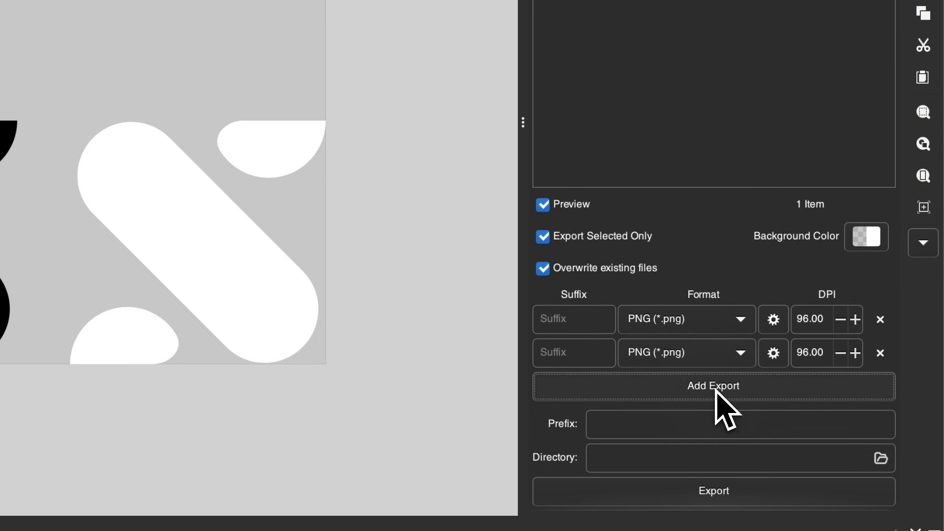
{"action": "left_click", "coordinate": [719, 320]}
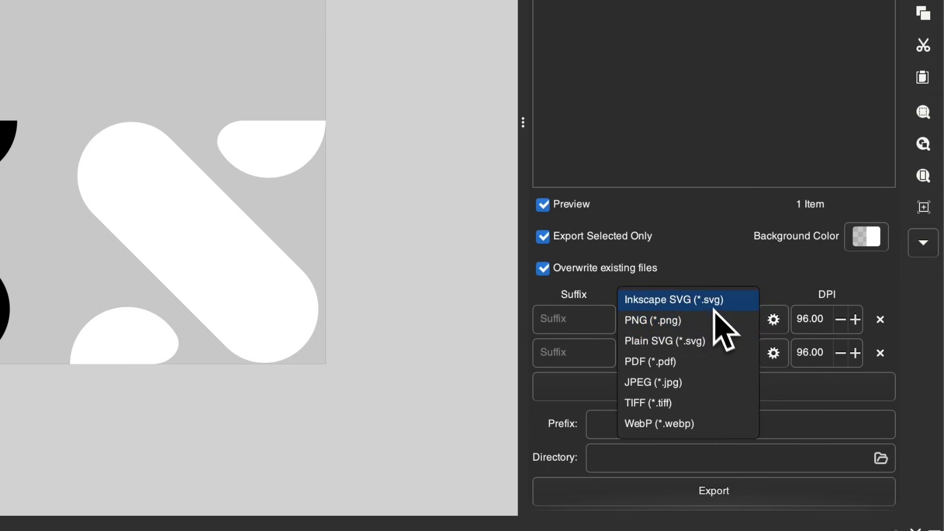
{"action": "left_click", "coordinate": [694, 303]}
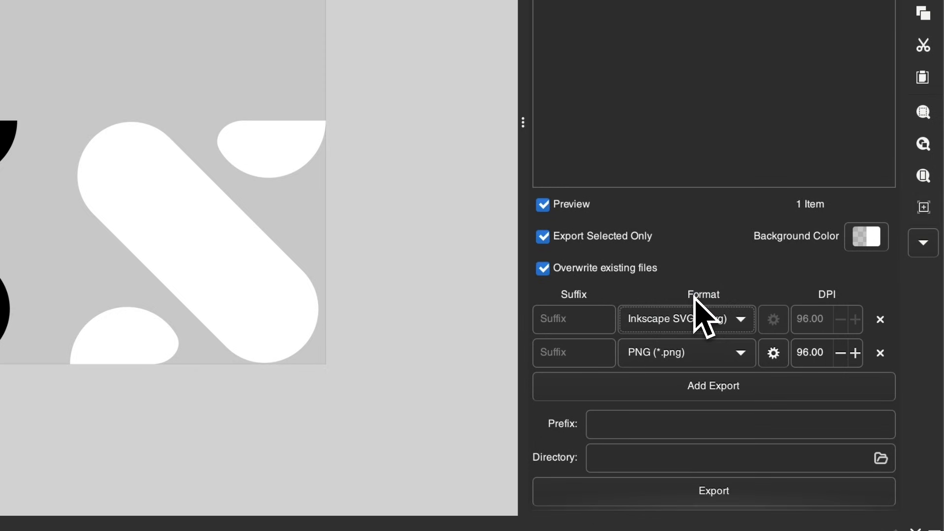
{"action": "left_click", "coordinate": [698, 389]}
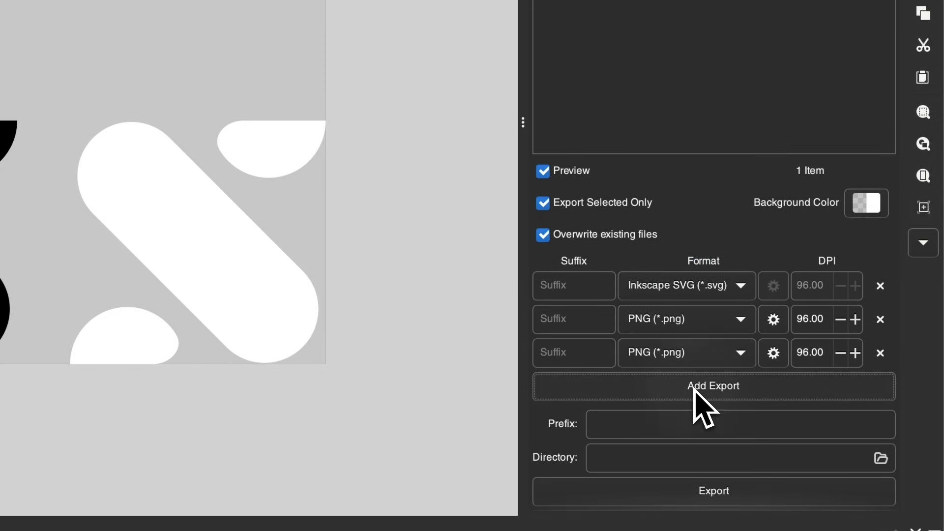
{"action": "left_click", "coordinate": [734, 297]}
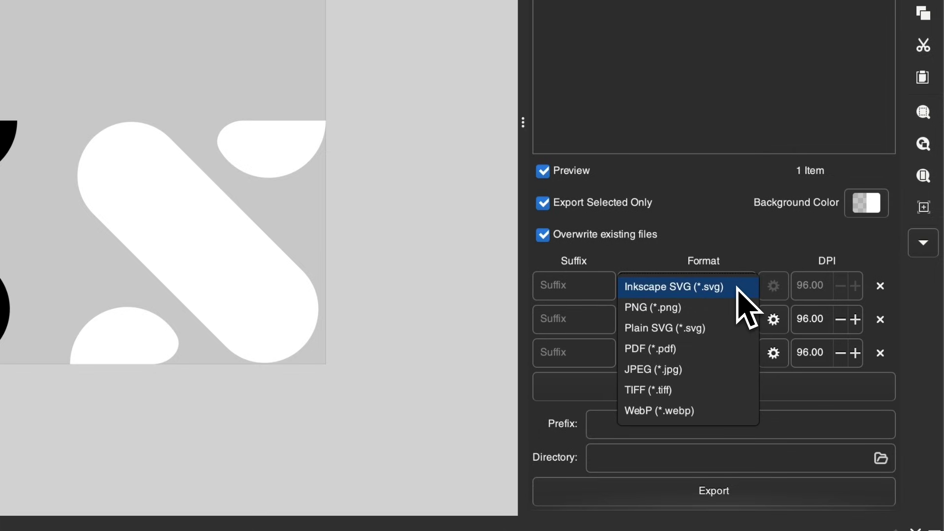
{"action": "left_click", "coordinate": [733, 228]}
{"action": "left_click", "coordinate": [736, 355]}
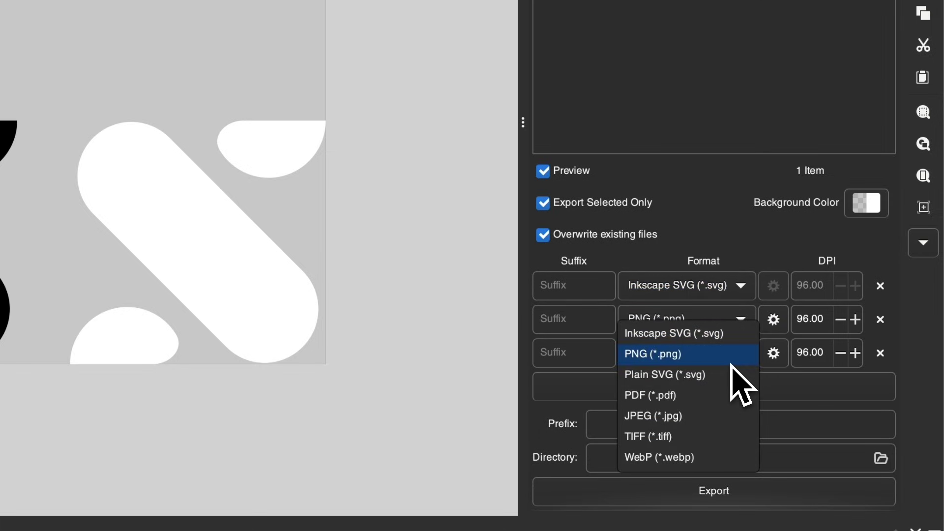
{"action": "left_click", "coordinate": [674, 399]}
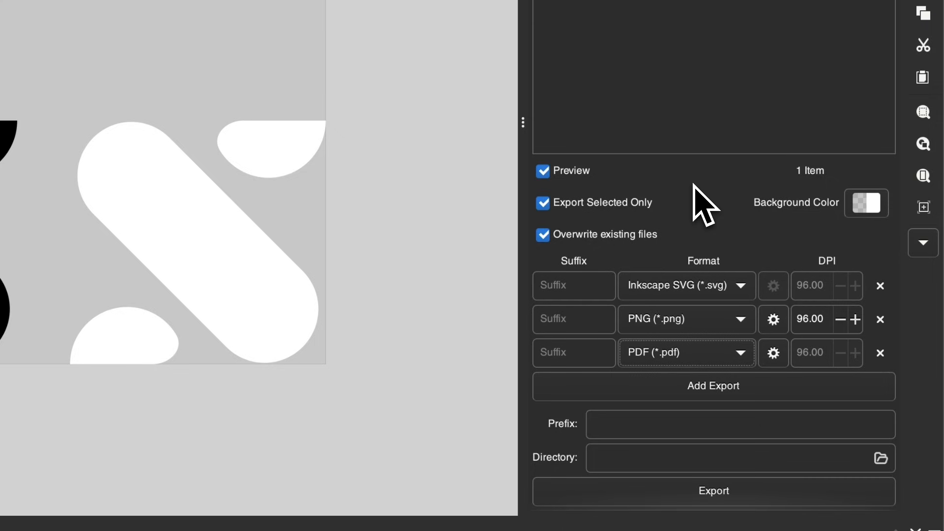
- Add a fourth PDF export entry with the suffix AI
{"action": "left_click", "coordinate": [713, 396]}
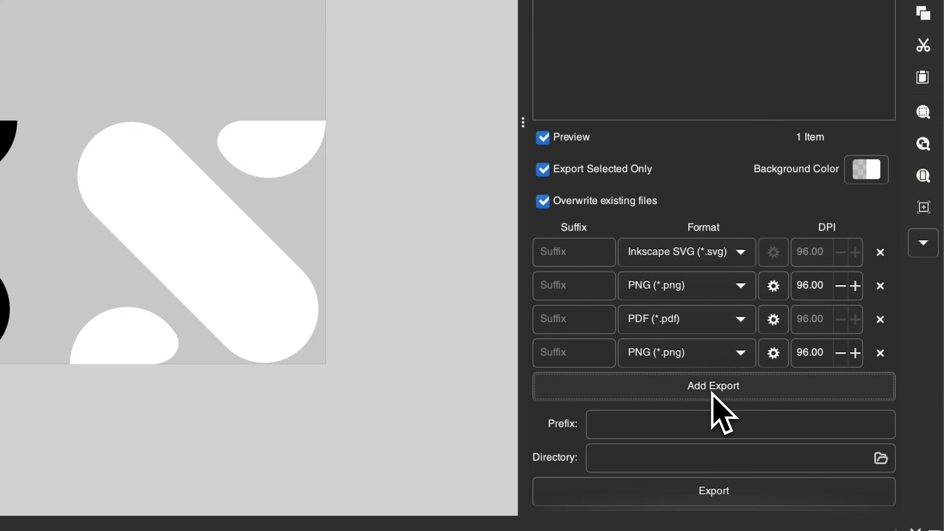
{"action": "left_click", "coordinate": [710, 363]}
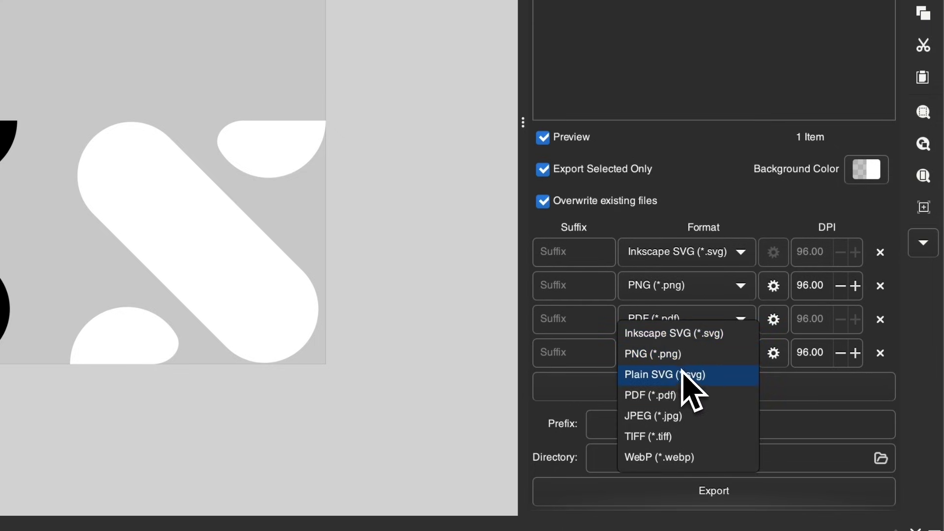
{"action": "left_click", "coordinate": [689, 396]}
{"action": "left_click", "coordinate": [548, 356]}
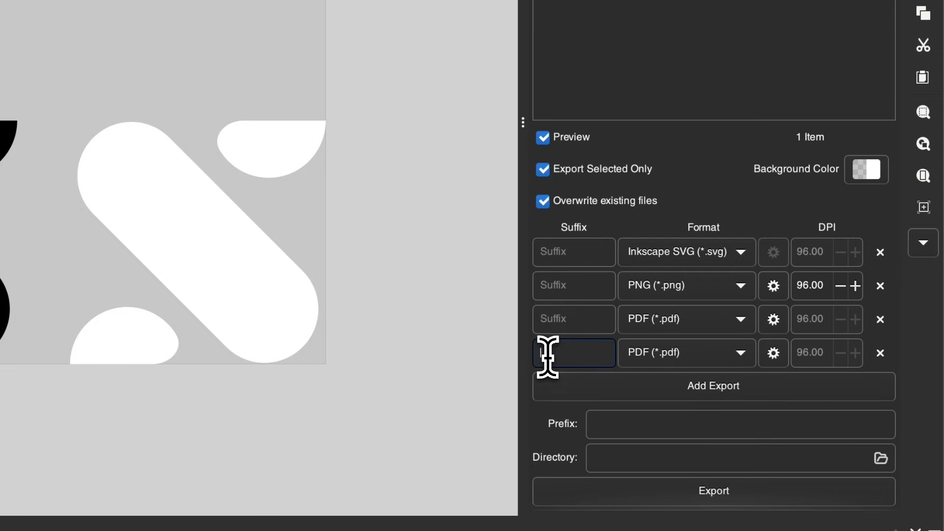
{"action": "type", "text": "Al"}
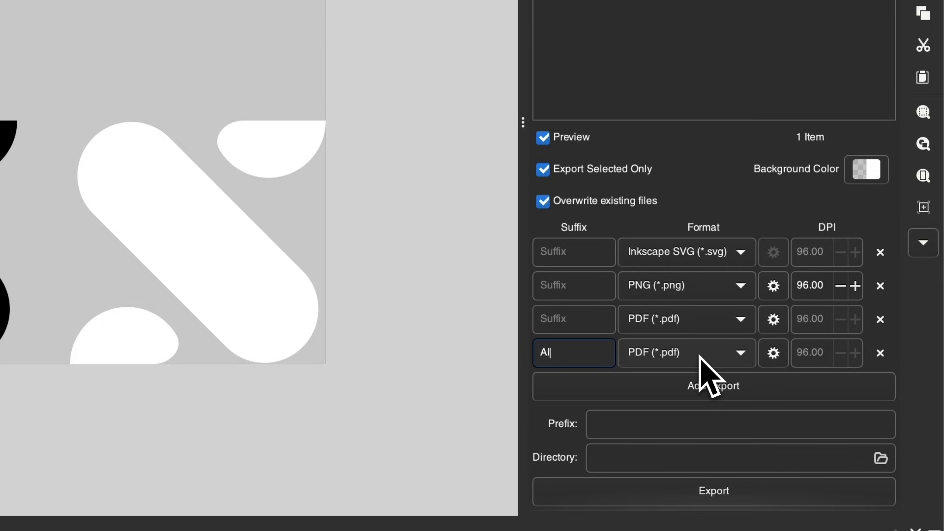
{"action": "left_click", "coordinate": [714, 389]}
{"action": "left_click", "coordinate": [739, 355]}
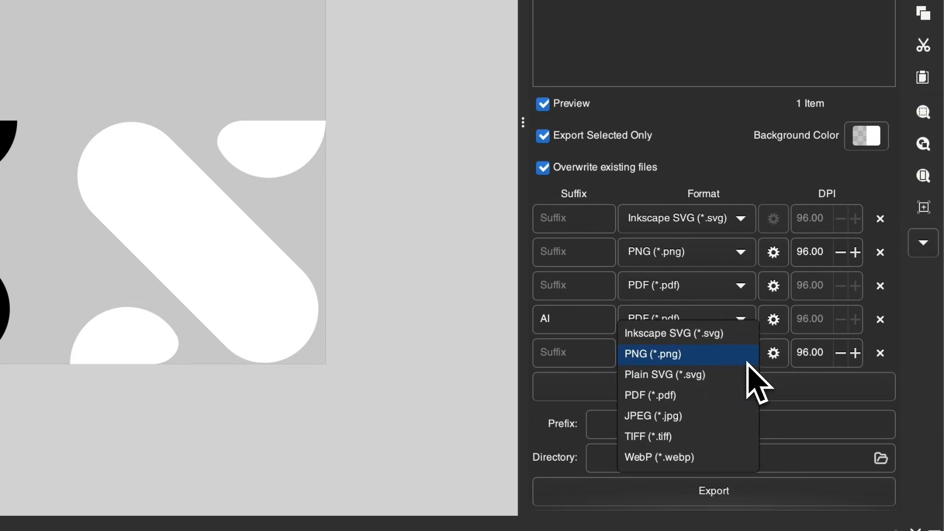
{"action": "left_click", "coordinate": [684, 414]}
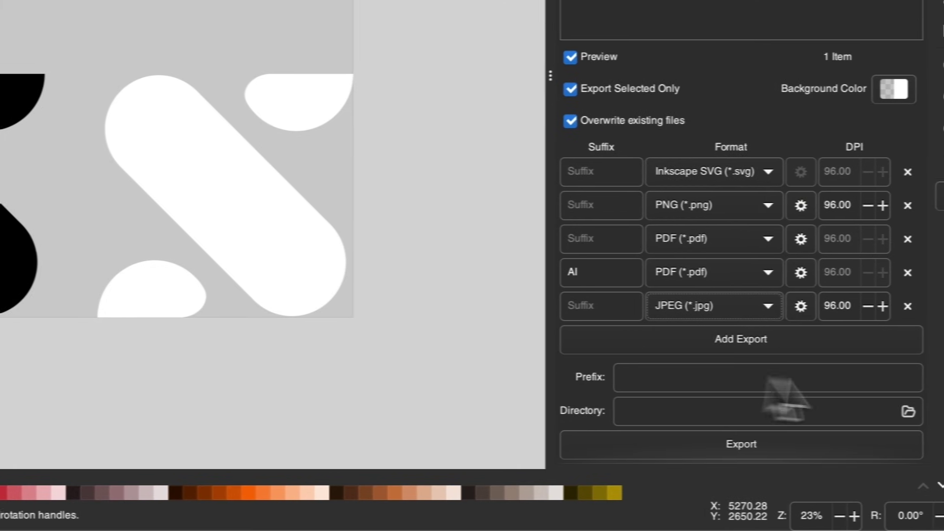
{"action": "triple_click", "coordinate": [806, 309]}
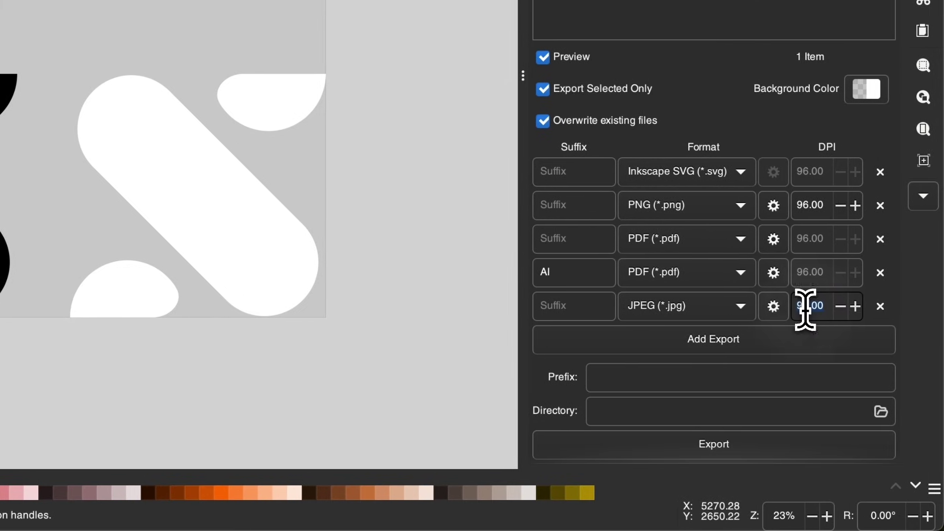
{"action": "type", "text": "300"}
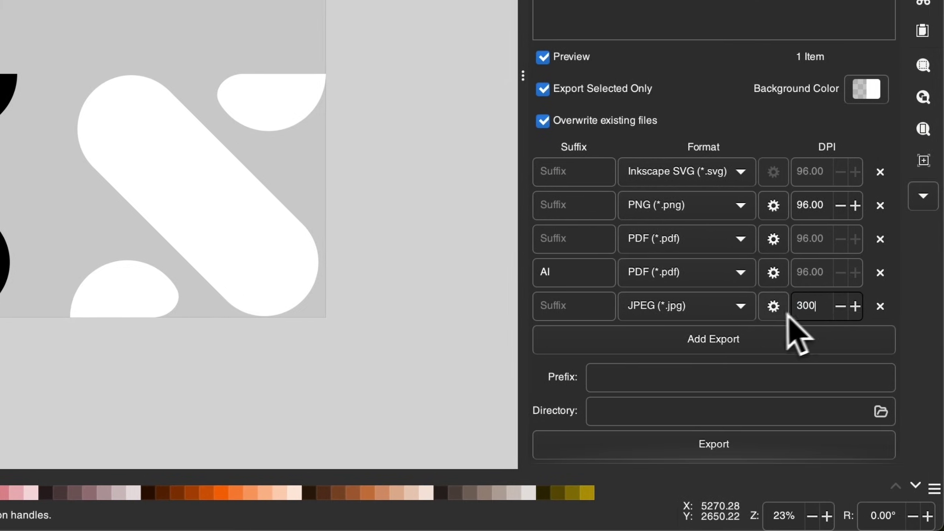
{"action": "left_click", "coordinate": [777, 311]}
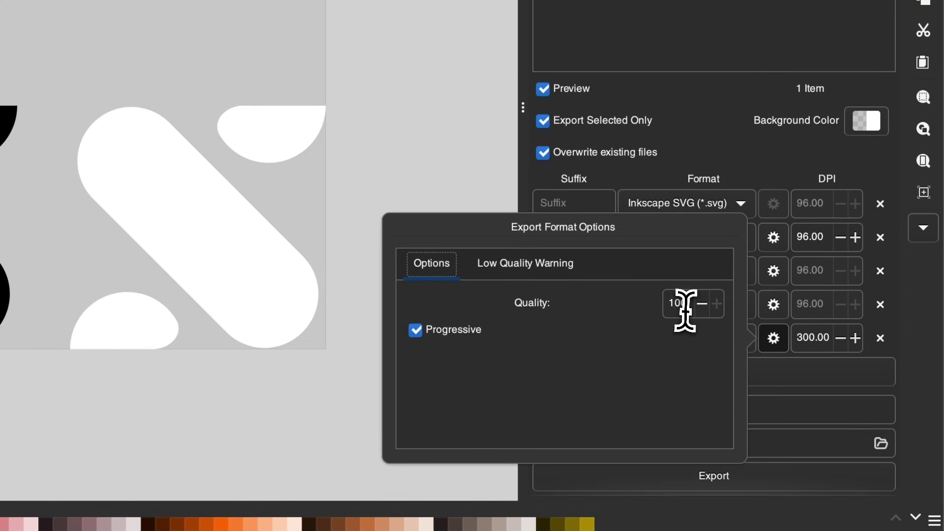
{"action": "left_click", "coordinate": [681, 308]}
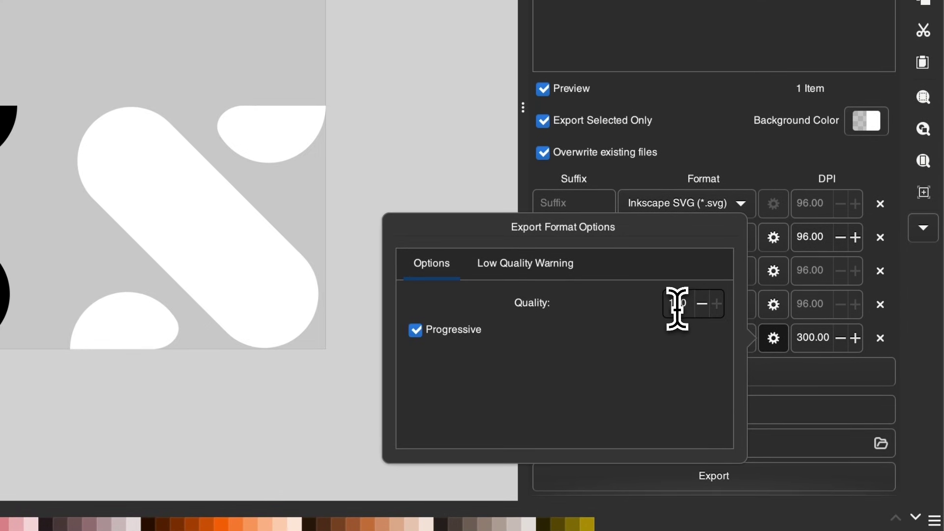
{"action": "left_click", "coordinate": [916, 347]}
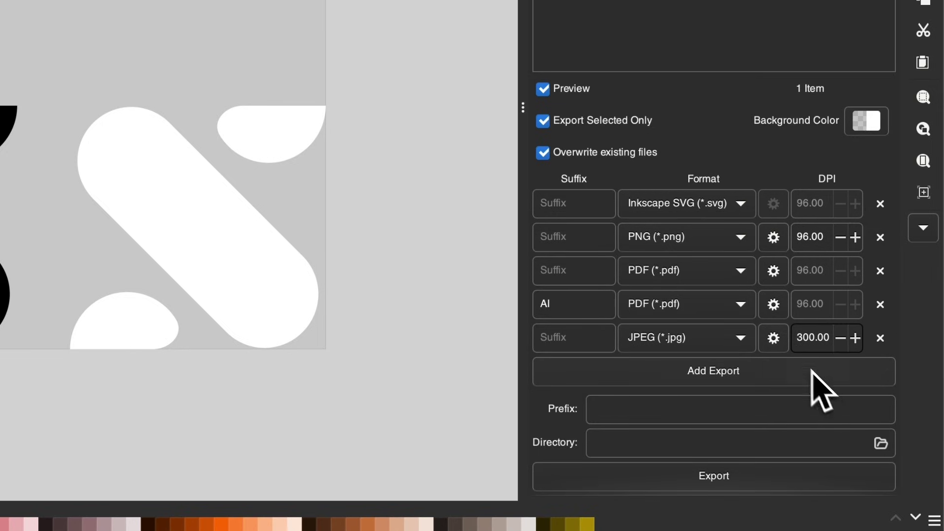
{"action": "left_click", "coordinate": [883, 340]}
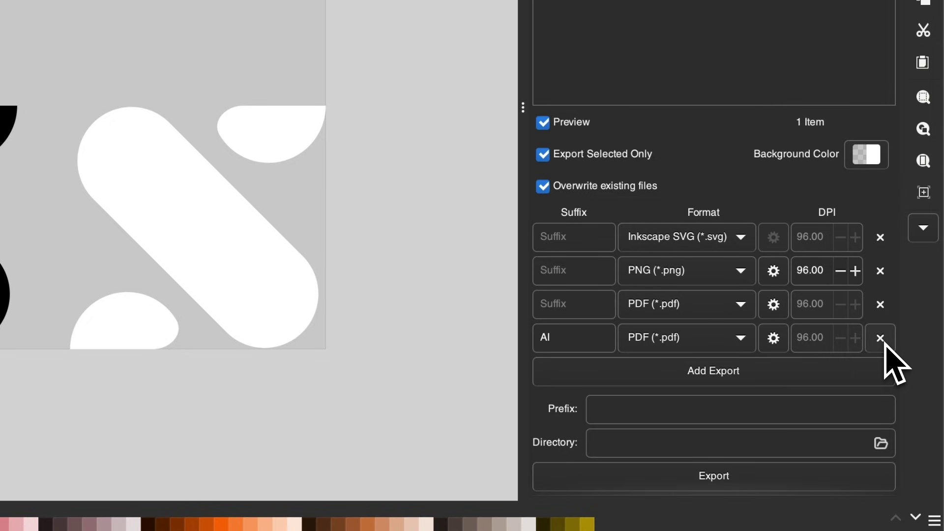
- Set the export folder to Logo-Files/Full Lockup and export the light-background lockup
{"action": "left_click", "coordinate": [882, 444]}
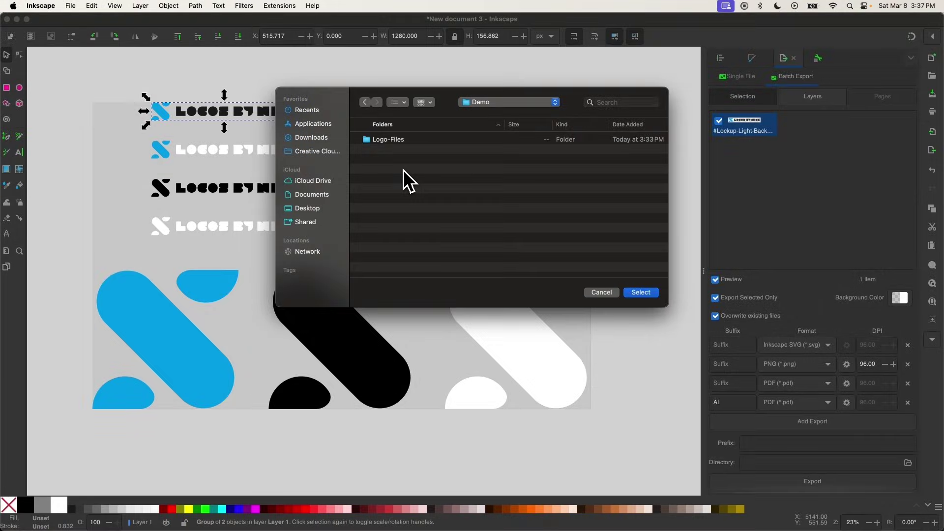
{"action": "double_click", "coordinate": [389, 140]}
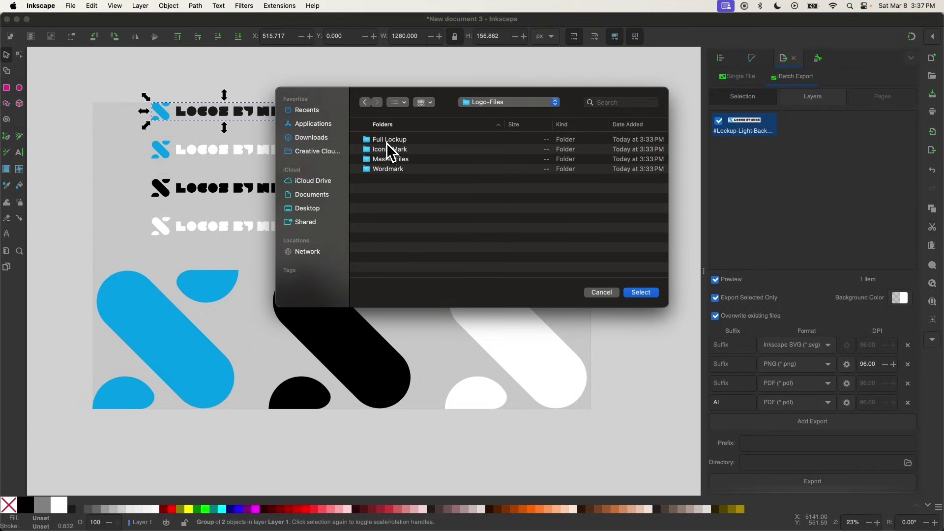
{"action": "double_click", "coordinate": [387, 141]}
{"action": "left_click", "coordinate": [651, 299]}
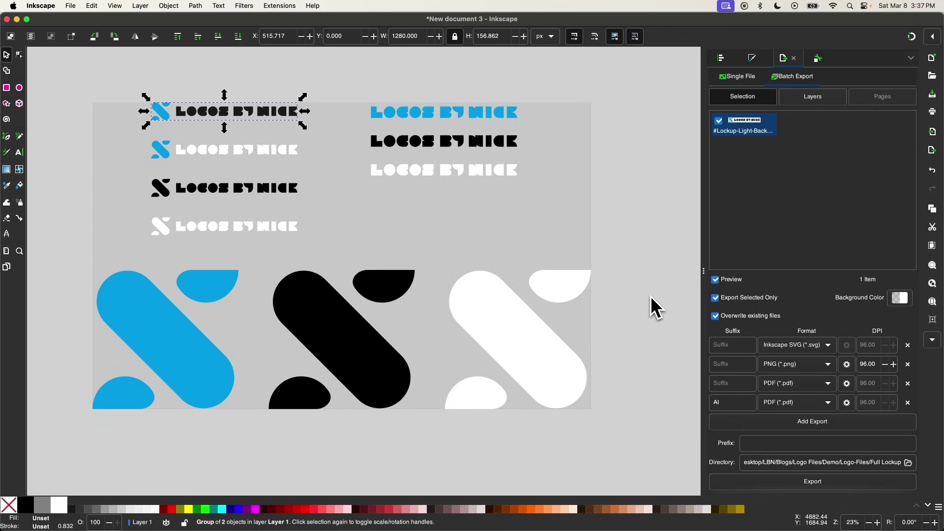
{"action": "left_click", "coordinate": [813, 484]}
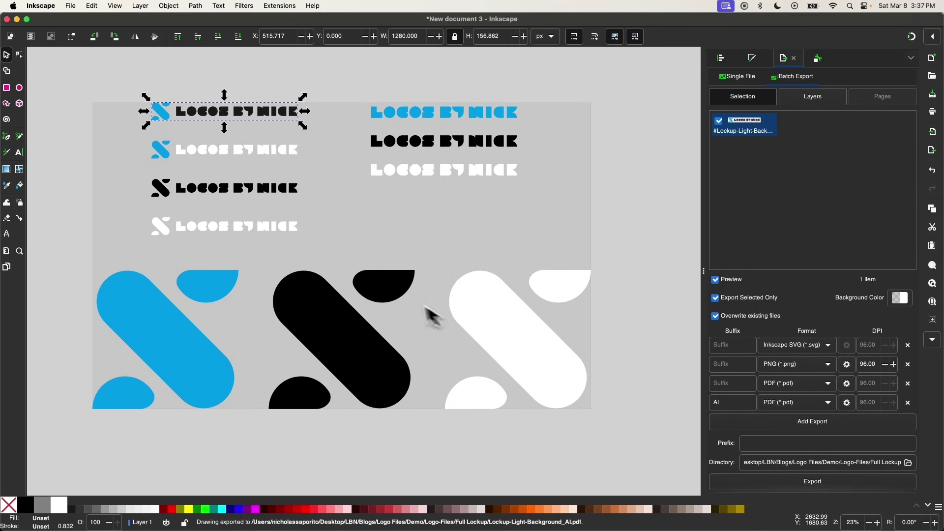
- Check the _AI PDF, PDF, PNG and SVG files in Finder's Full Lockup folder
{"action": "key", "text": "ctrl+Up"}
{"action": "left_click", "coordinate": [371, 325]}
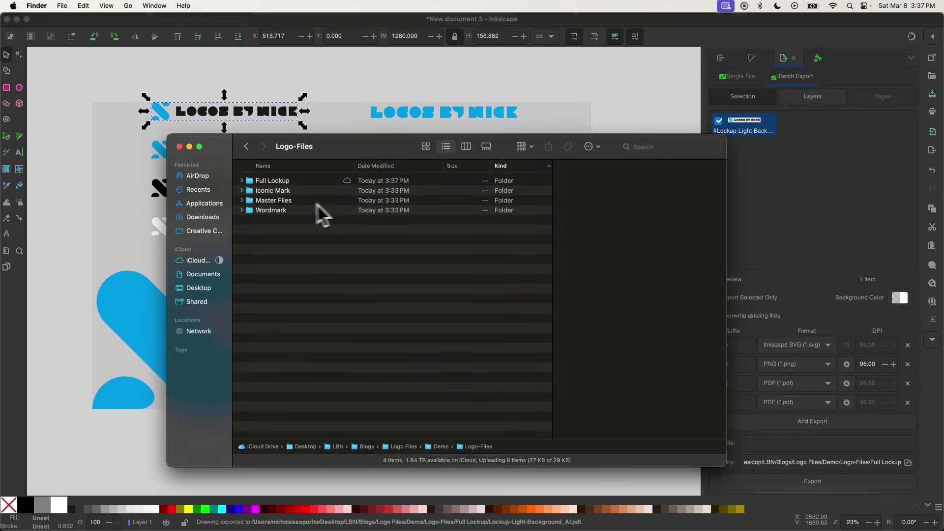
{"action": "double_click", "coordinate": [279, 181]}
{"action": "left_click", "coordinate": [287, 181]}
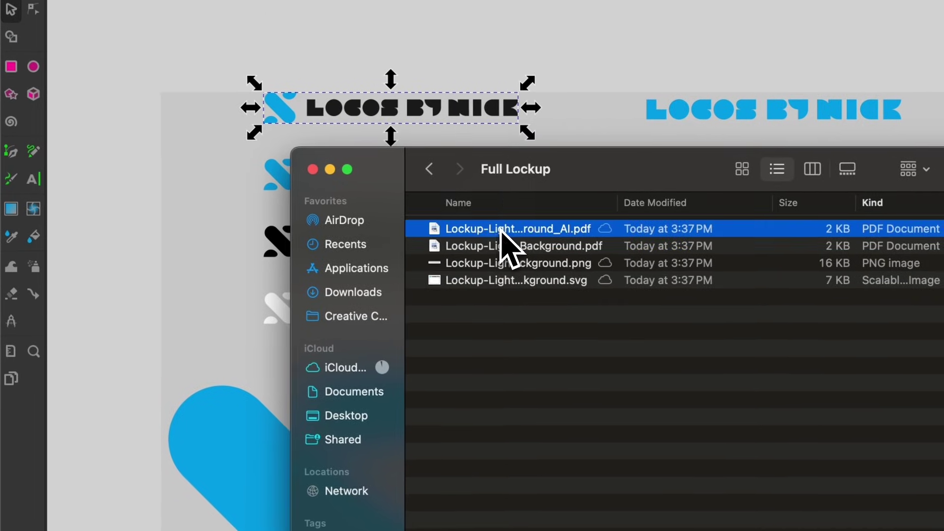
{"action": "left_click", "coordinate": [288, 187]}
{"action": "left_click", "coordinate": [506, 264]}
{"action": "left_click", "coordinate": [507, 281]}
{"action": "left_click", "coordinate": [506, 355]}
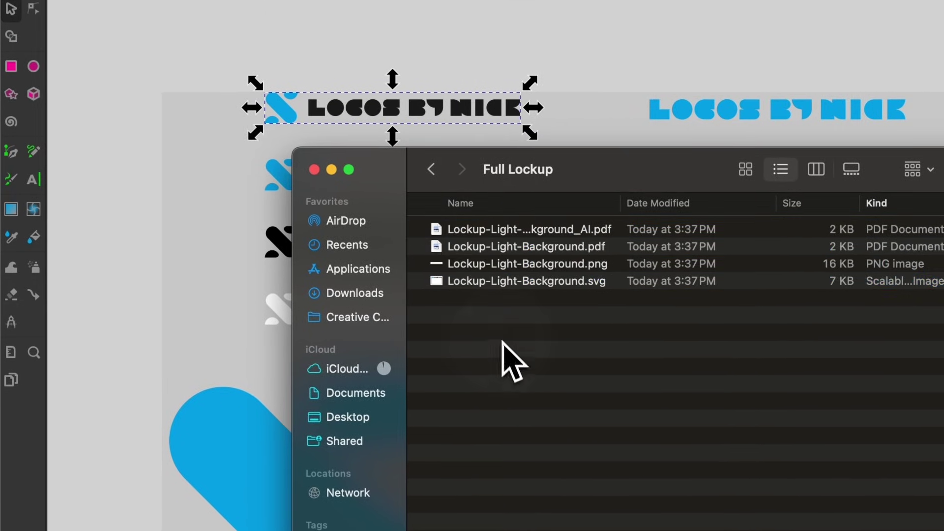
{"action": "left_click", "coordinate": [431, 169]}
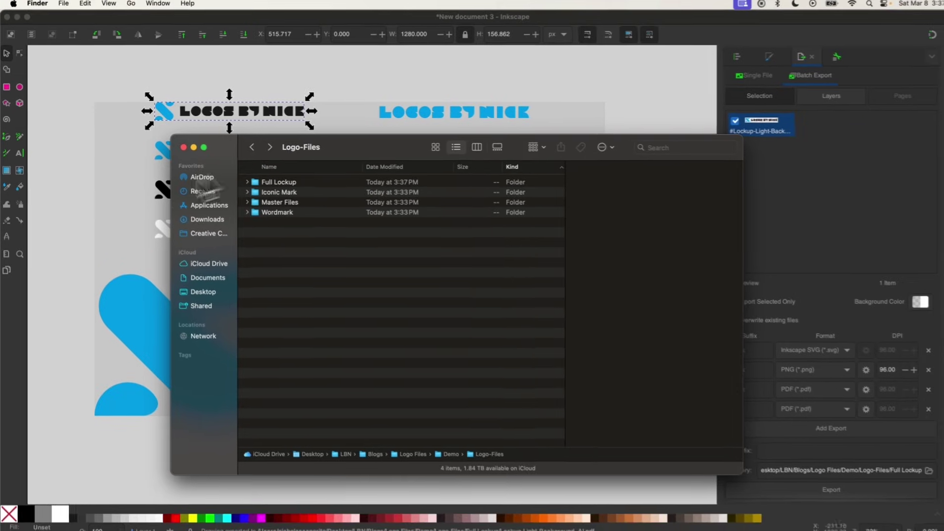
- Batch-export the dark-background, black and white lockups, then bring the Logo-Files Finder window forward
{"action": "left_click", "coordinate": [121, 310]}
{"action": "left_click", "coordinate": [272, 150]}
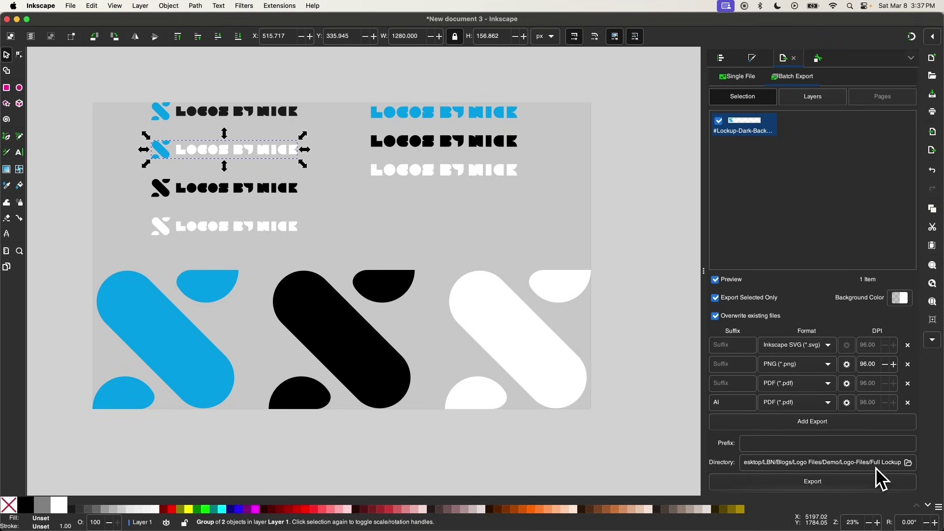
{"action": "left_click", "coordinate": [816, 484]}
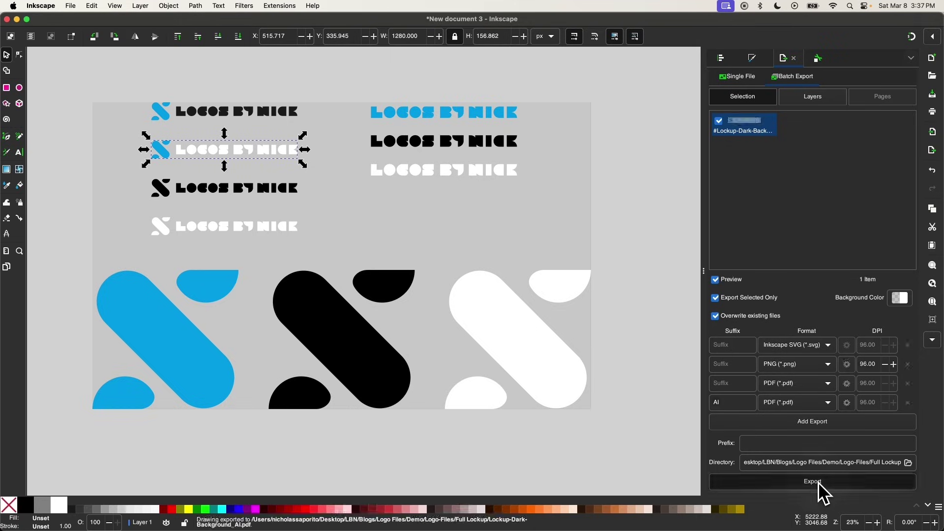
{"action": "left_click", "coordinate": [291, 195]}
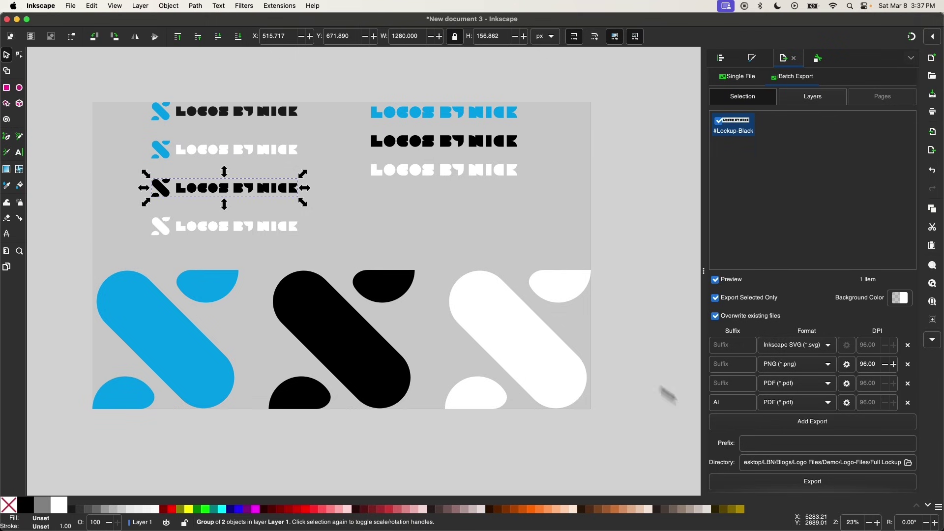
{"action": "left_click", "coordinate": [812, 484]}
{"action": "left_click", "coordinate": [264, 227]}
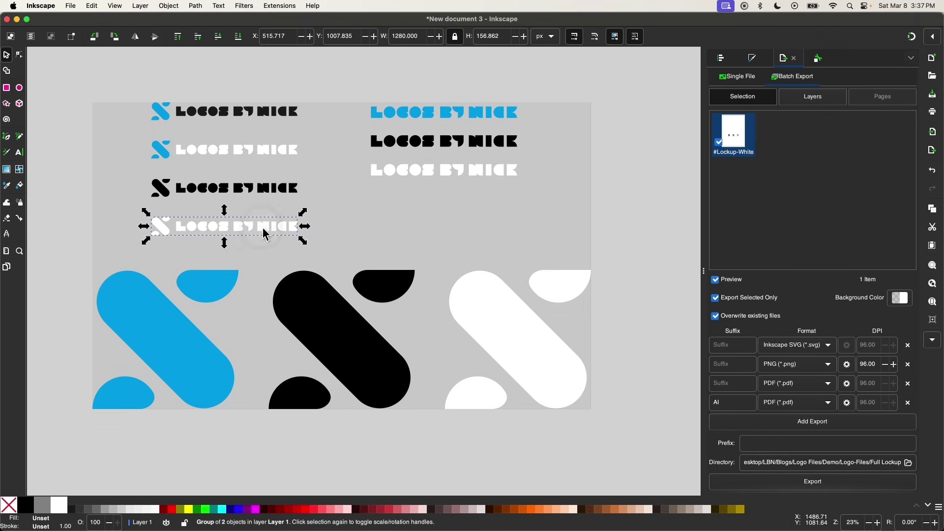
{"action": "left_click", "coordinate": [803, 482]}
{"action": "key", "text": "ctrl+Up"}
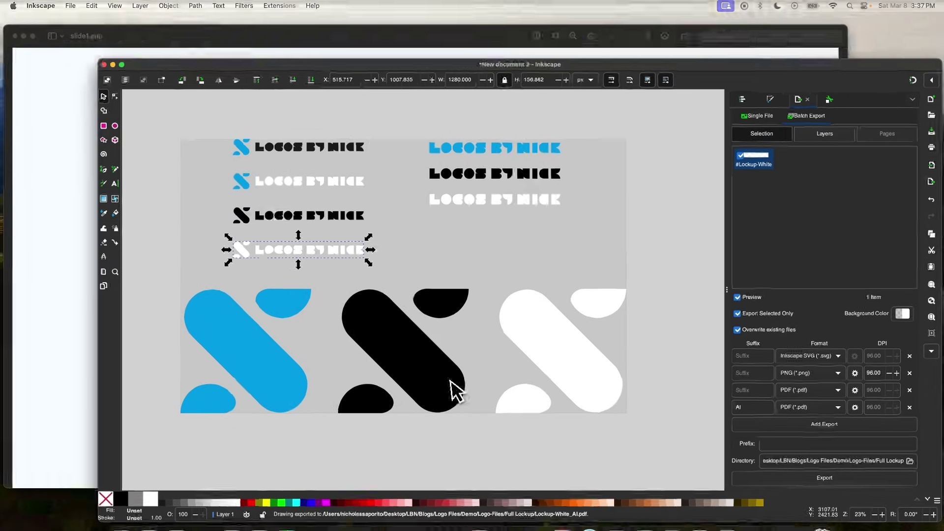
{"action": "left_click", "coordinate": [251, 382]}
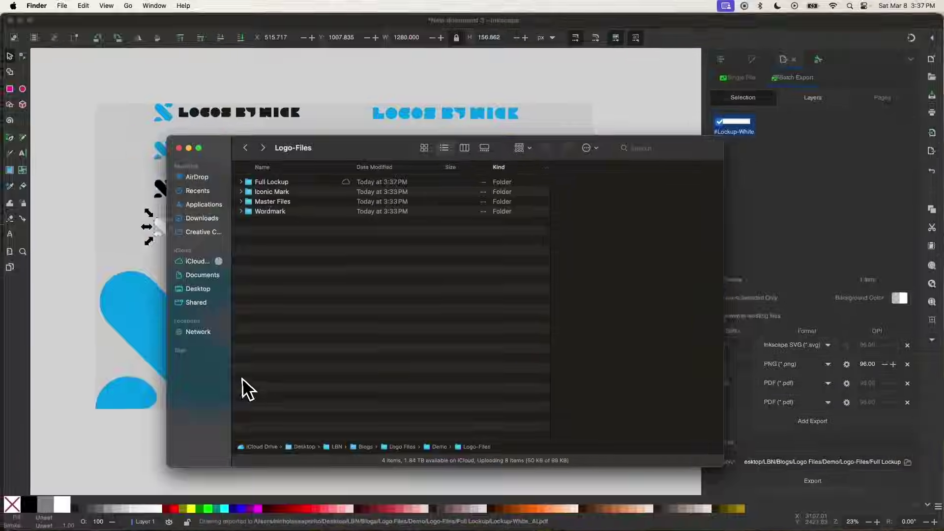
- Expand Full Lockup and preview the Lockup-Black PDF, PNG and dark-background SVG
{"action": "left_click", "coordinate": [251, 181]}
{"action": "left_click", "coordinate": [242, 181]}
{"action": "left_click", "coordinate": [293, 199]}
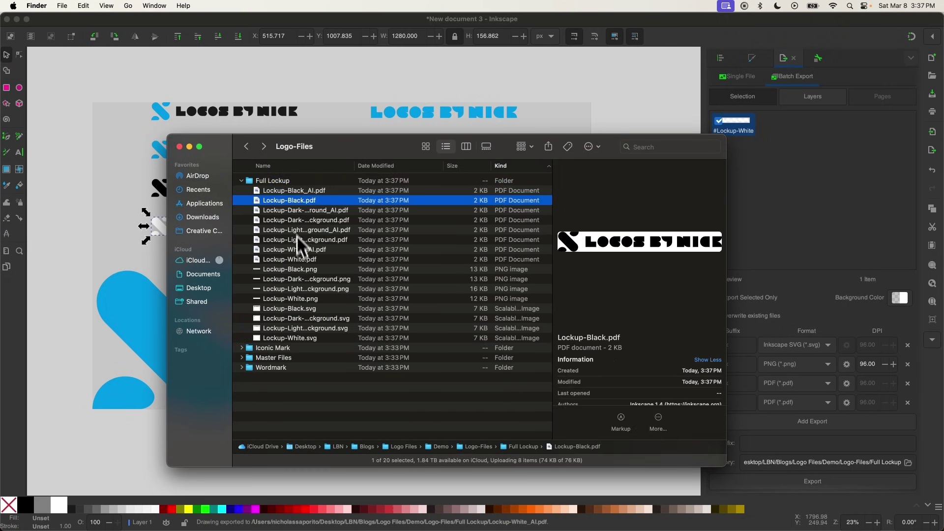
{"action": "left_click", "coordinate": [344, 416]}
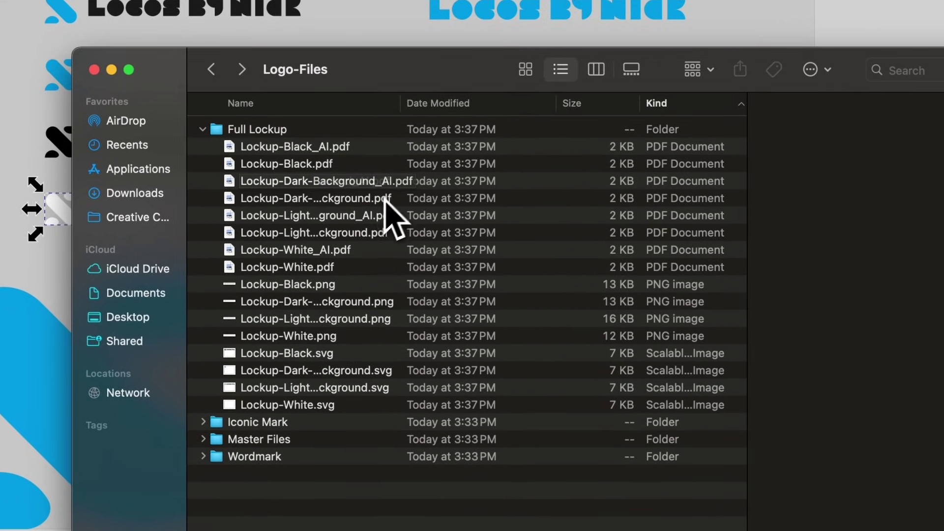
{"action": "left_click", "coordinate": [367, 283]}
{"action": "left_click", "coordinate": [365, 368]}
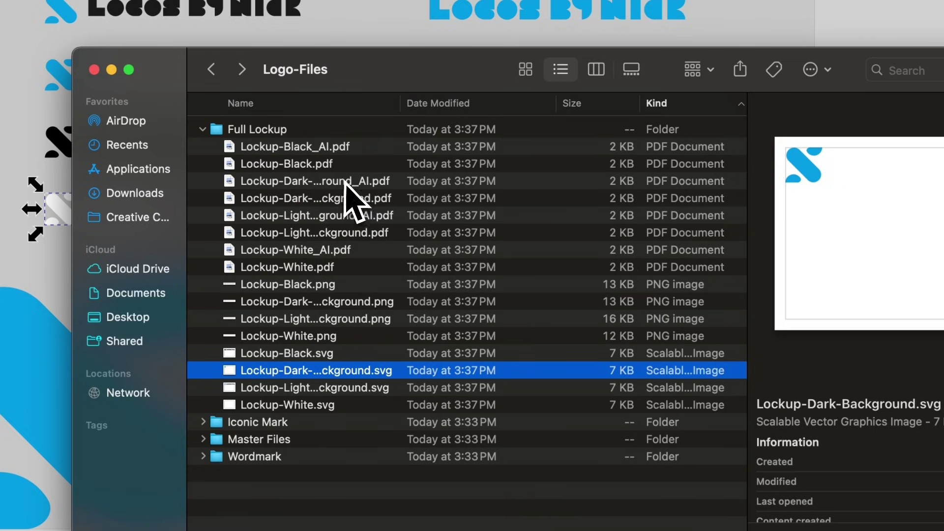
- Rename Lockup-Dark-Background_AI.pdf to Lockup-Dark-Background_AI.ai, accepting the .ai extension
{"action": "left_click", "coordinate": [383, 183]}
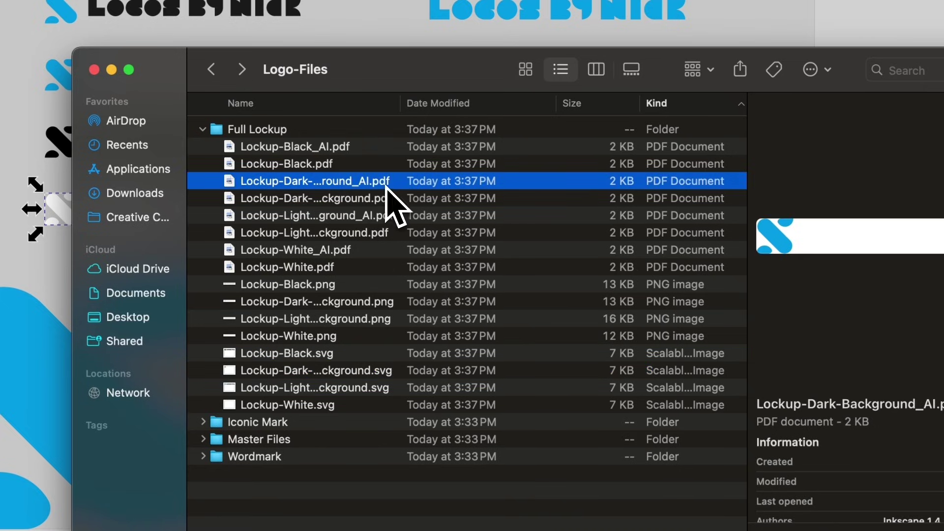
{"action": "key", "text": "Return"}
{"action": "key", "text": "Right"}
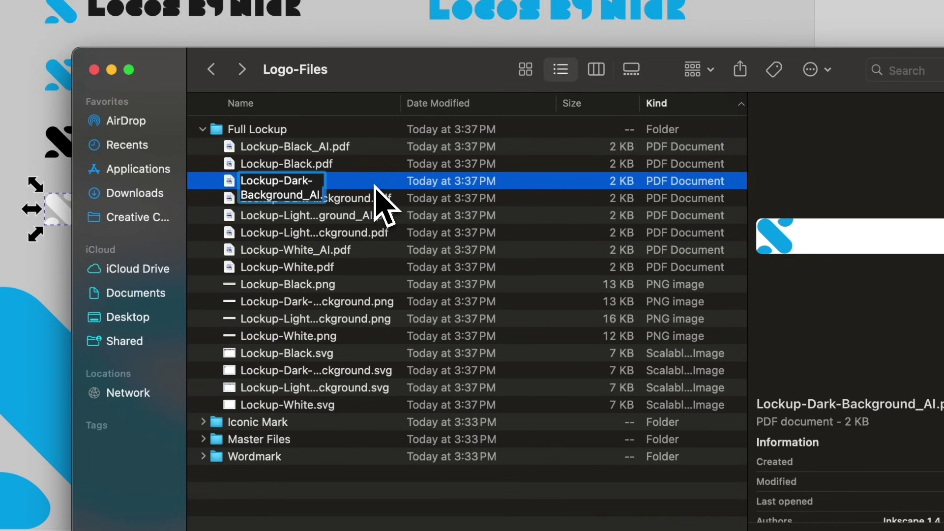
{"action": "type", "text": "ai"}
{"action": "key", "text": "Return"}
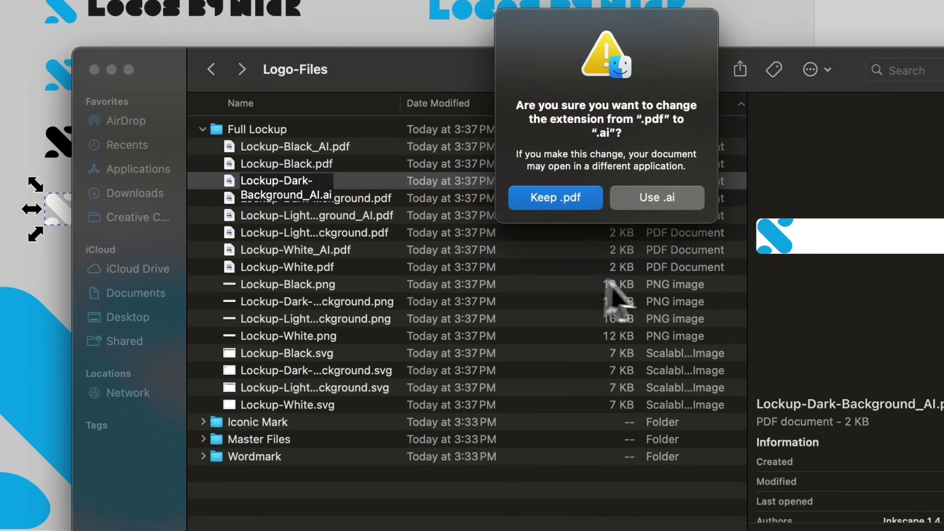
{"action": "left_click", "coordinate": [658, 198]}
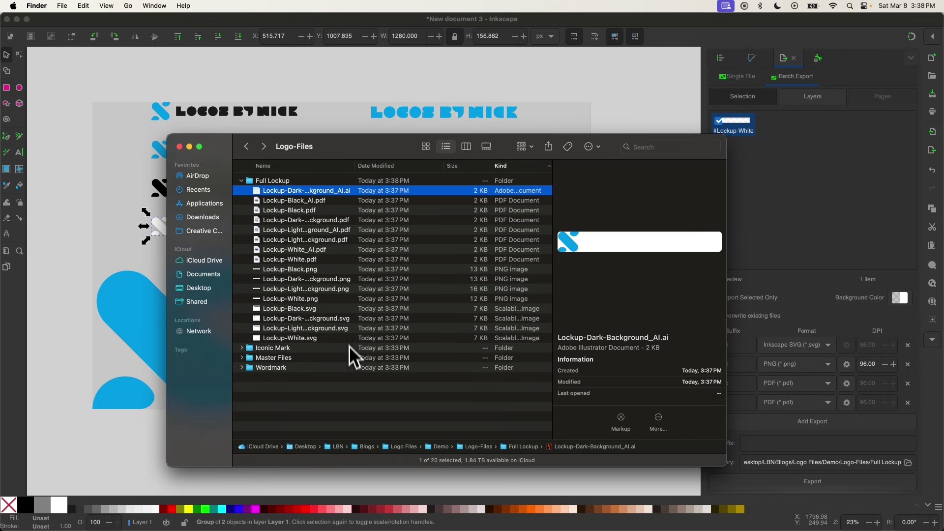
{"action": "left_click", "coordinate": [38, 7]}
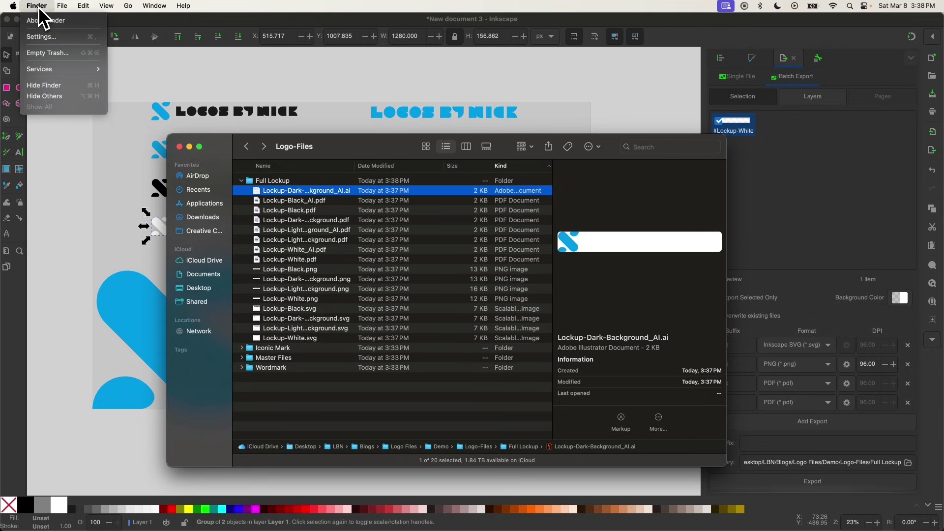
{"action": "left_click", "coordinate": [47, 38]}
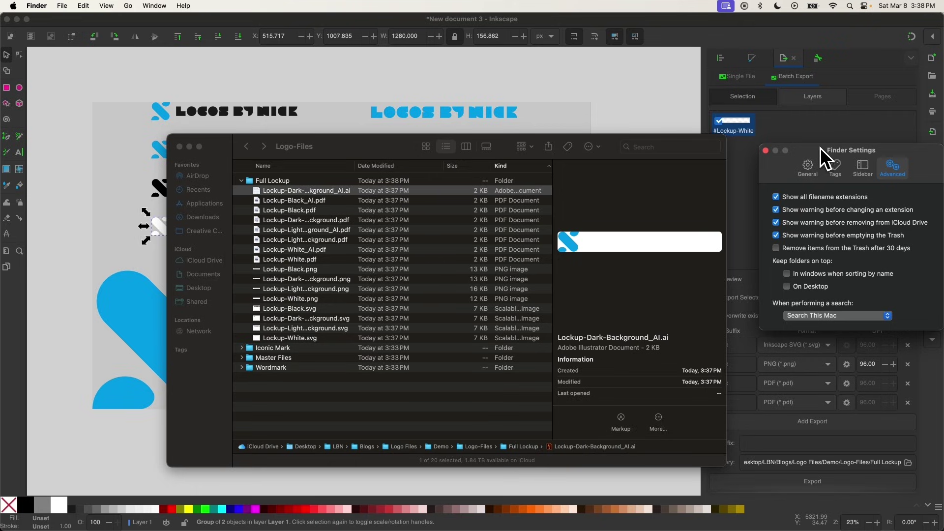
{"action": "left_click_drag", "start_coordinate": [823, 161], "coordinate": [330, 199]}
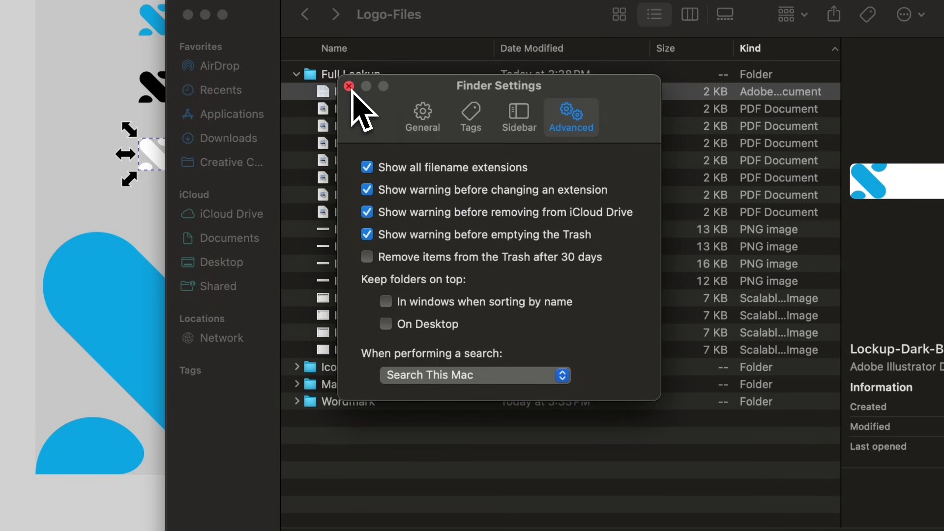
{"action": "left_click", "coordinate": [349, 87]}
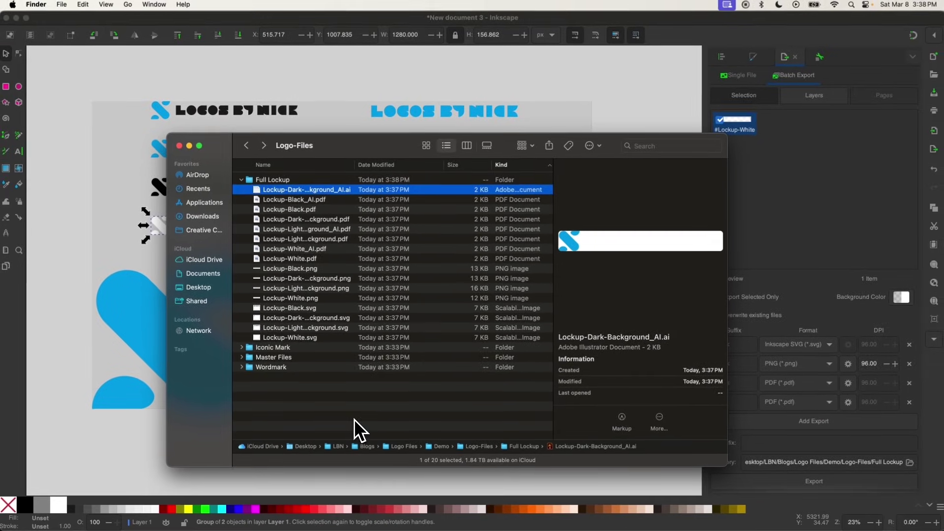
- Rename Lockup-White_AI.pdf to a .ai file, collapse Full Lockup, and return to Inkscape
{"action": "left_click", "coordinate": [320, 252]}
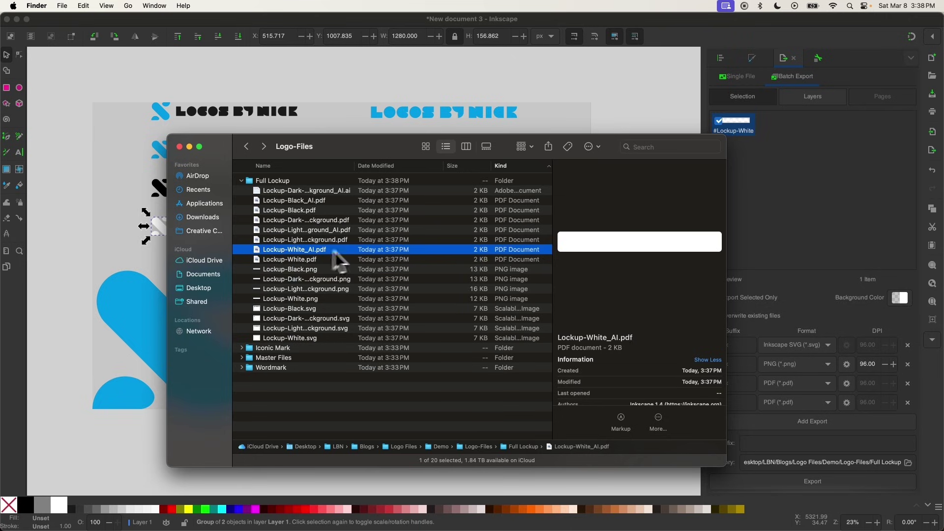
{"action": "key", "text": "Return"}
{"action": "key", "text": "BackSpace"}
{"action": "key", "text": "BackSpace"}
{"action": "key", "text": "BackSpace"}
{"action": "type", "text": "ai"}
{"action": "key", "text": "Return"}
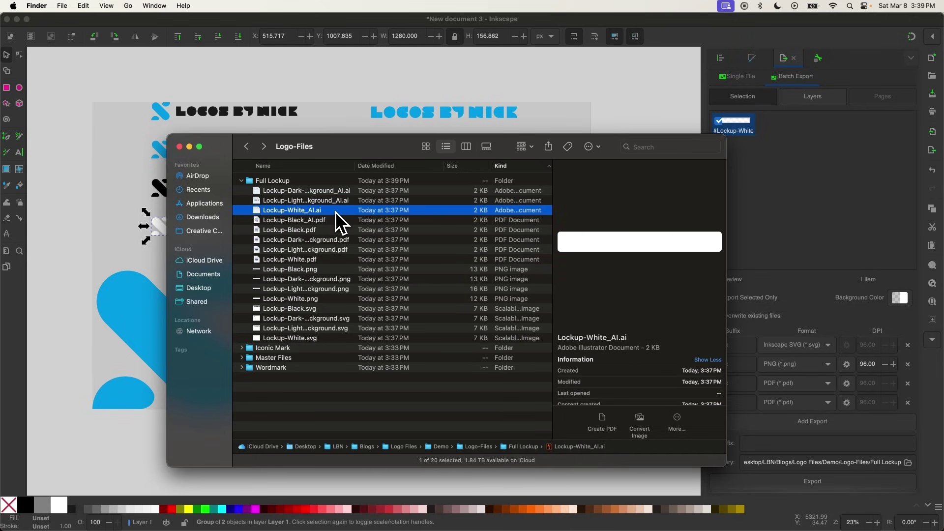
{"action": "left_click", "coordinate": [242, 181]}
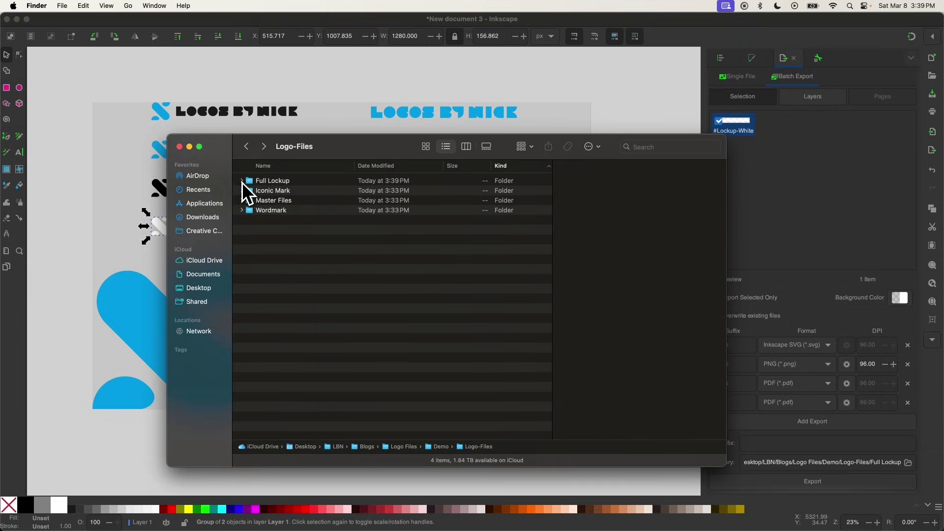
{"action": "left_click", "coordinate": [88, 202]}
- Set the export folder to Logo-Files/Iconic Mark and export the blue S icon
{"action": "left_click", "coordinate": [428, 238]}
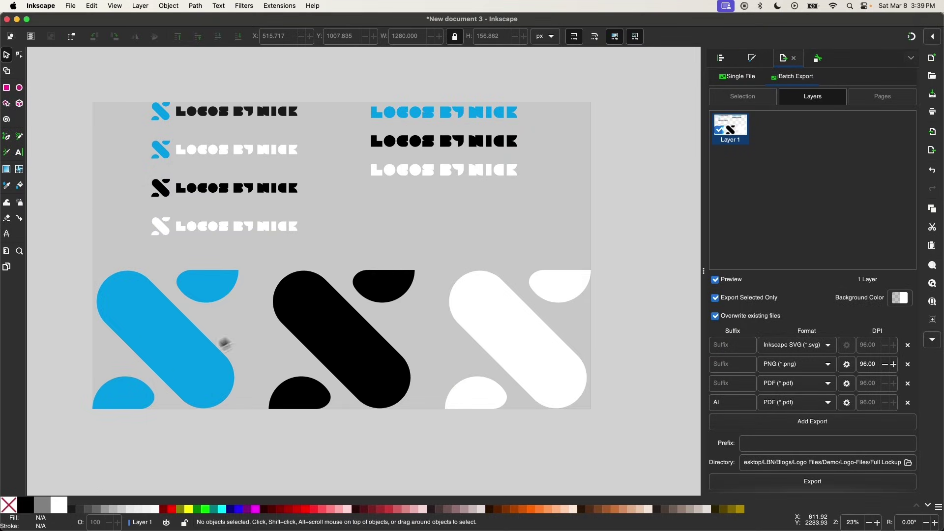
{"action": "left_click", "coordinate": [165, 364]}
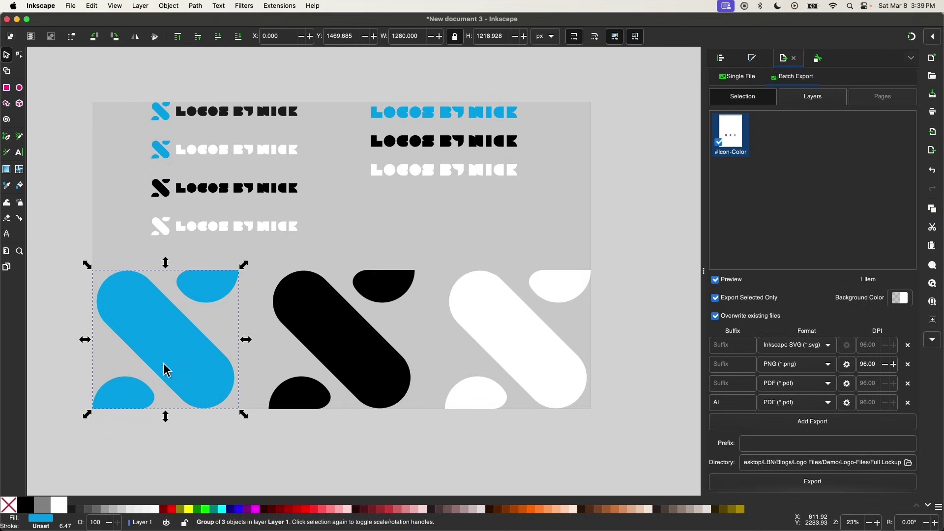
{"action": "left_click", "coordinate": [910, 464]}
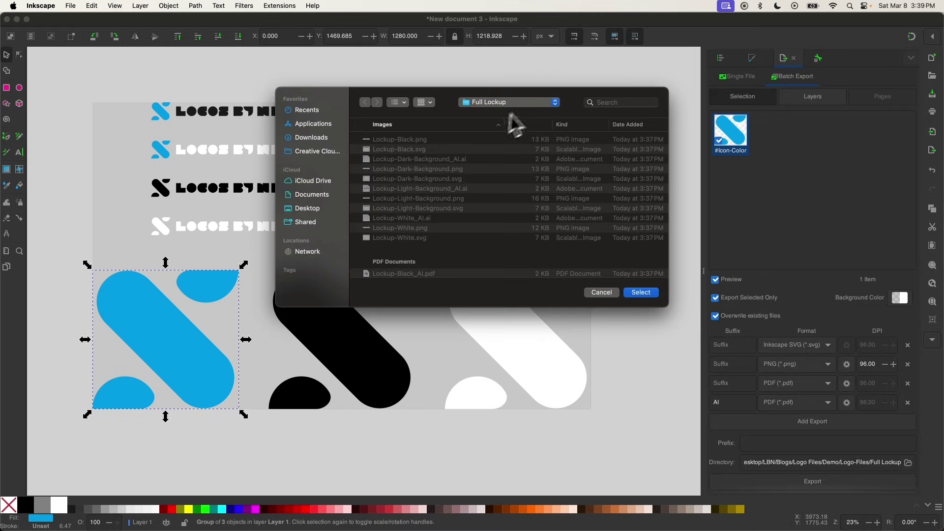
{"action": "left_click", "coordinate": [541, 104]}
{"action": "left_click", "coordinate": [496, 112]}
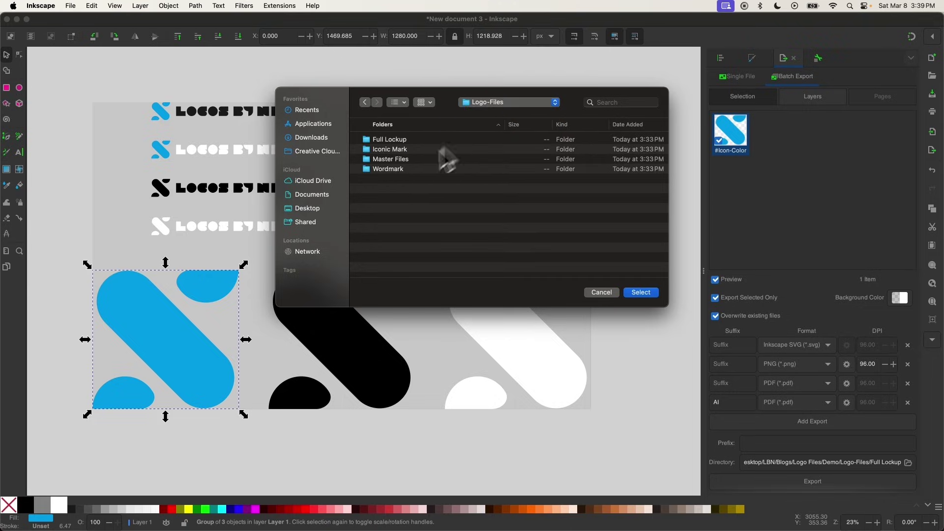
{"action": "double_click", "coordinate": [387, 152]}
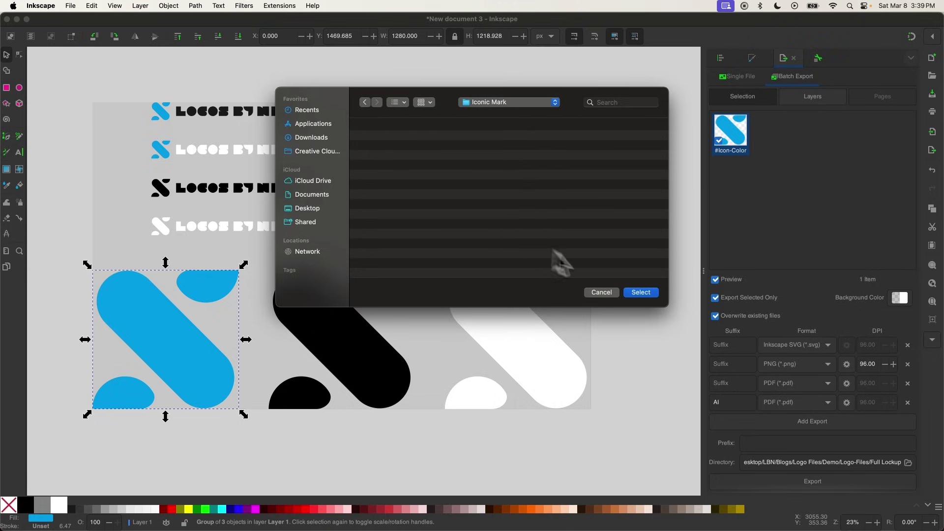
{"action": "left_click", "coordinate": [645, 294]}
{"action": "left_click", "coordinate": [848, 484]}
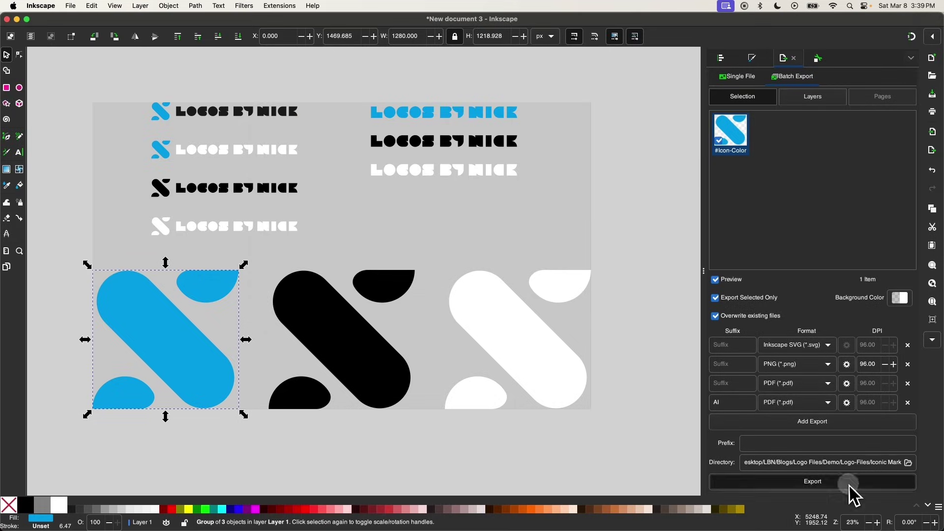
- Export the black icon files and select the white icon
{"action": "left_click", "coordinate": [361, 359]}
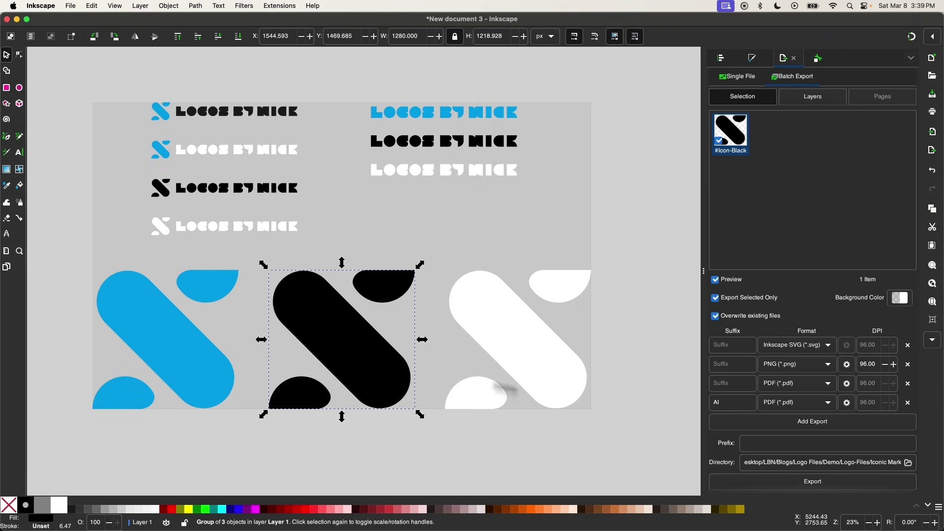
{"action": "left_click", "coordinate": [819, 481]}
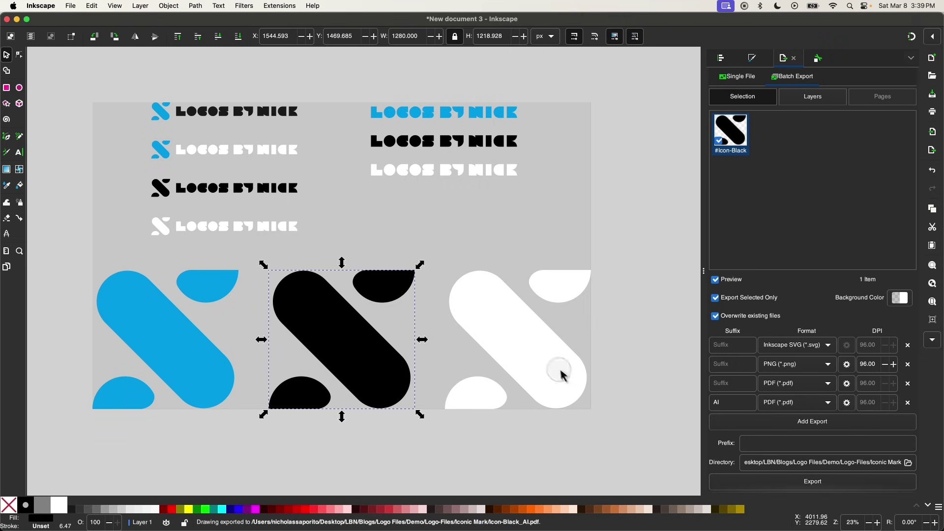
{"action": "left_click", "coordinate": [563, 375]}
- Export the white icon, then view and collapse the Iconic Mark folder's files in Finder
{"action": "left_click", "coordinate": [812, 483]}
{"action": "key", "text": "ctrl+Up"}
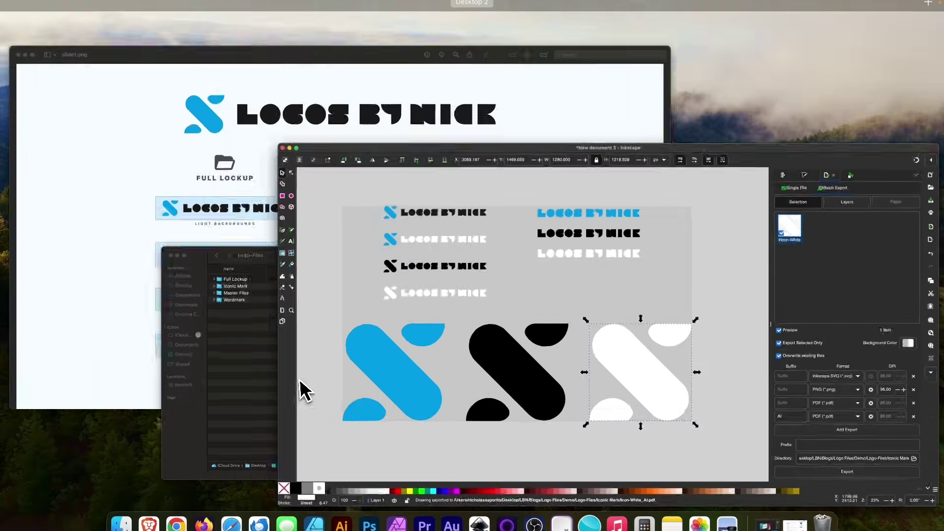
{"action": "left_click", "coordinate": [318, 360]}
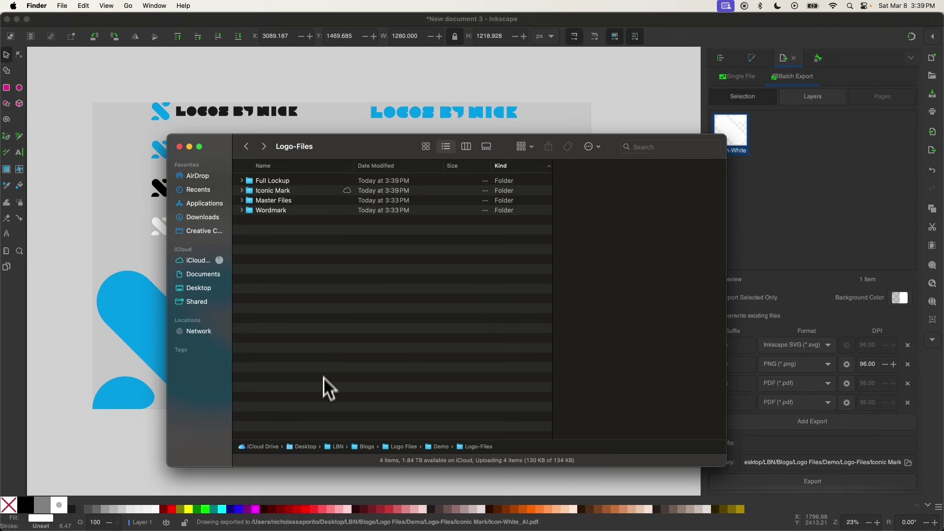
{"action": "left_click", "coordinate": [244, 191]}
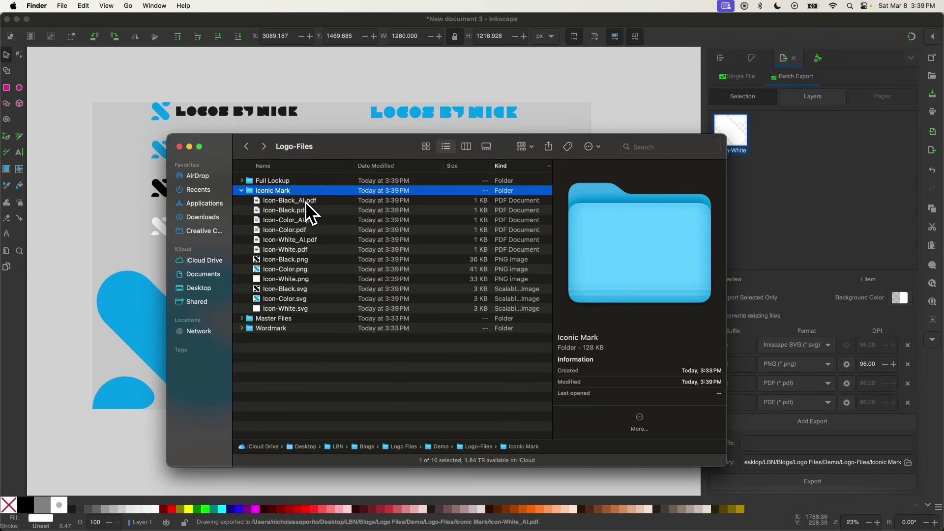
{"action": "left_click", "coordinate": [242, 191]}
- Select the blue wordmark and set the Batch Export destination to Logo-Files > Wordmark
{"action": "left_click", "coordinate": [394, 105]}
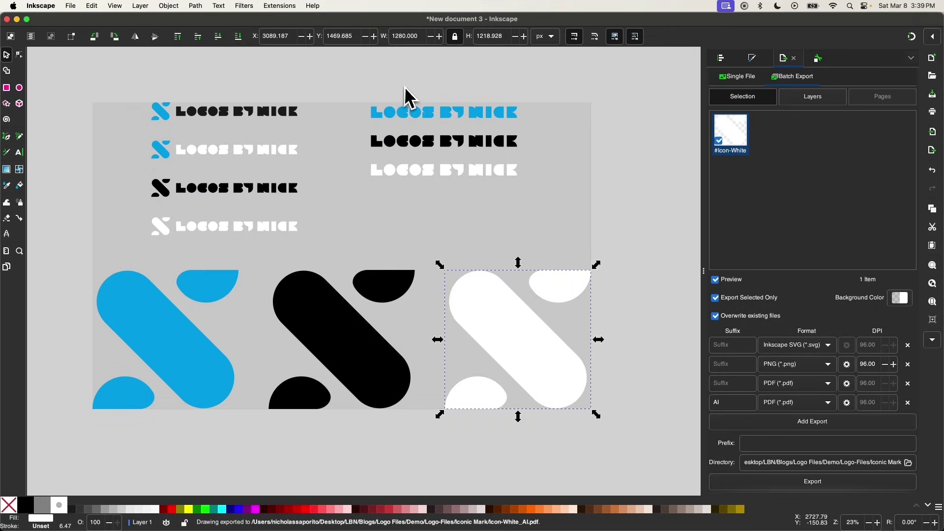
{"action": "left_click", "coordinate": [452, 132]}
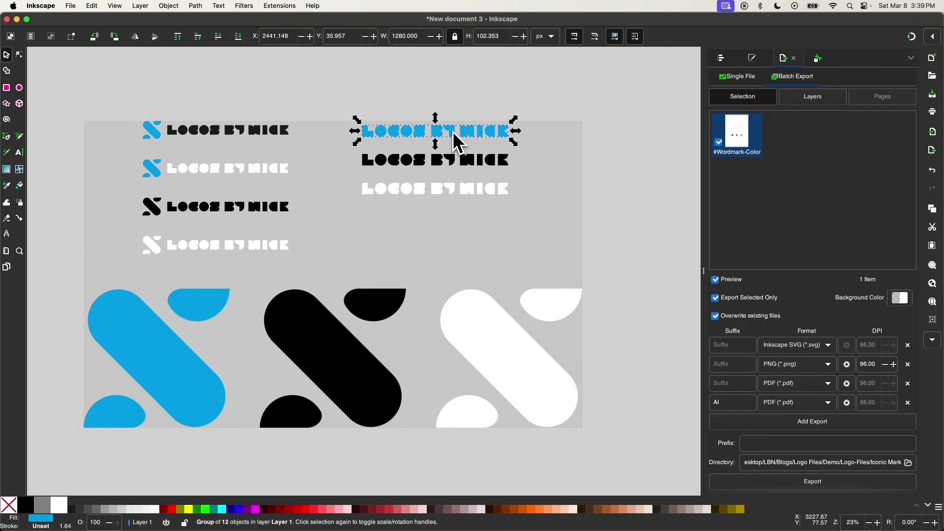
{"action": "left_click", "coordinate": [908, 462]}
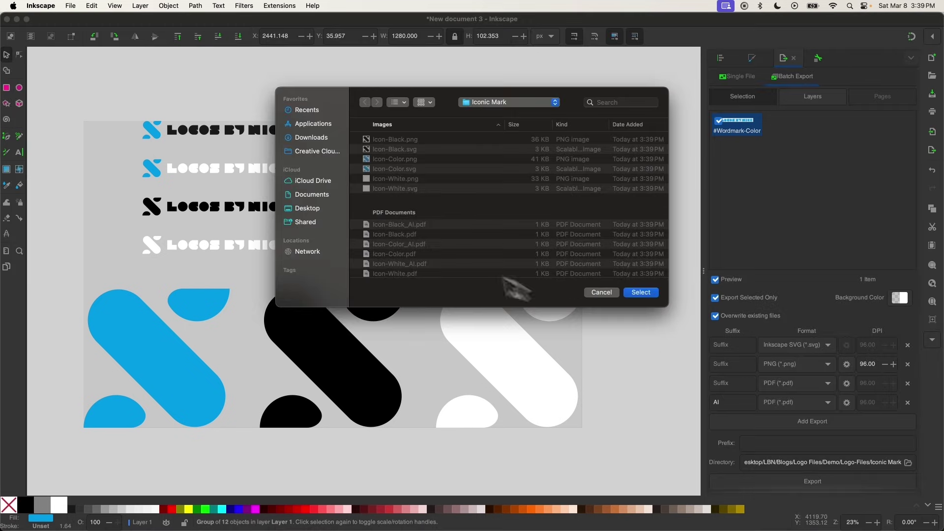
{"action": "left_click", "coordinate": [492, 102]}
{"action": "left_click", "coordinate": [489, 124]}
{"action": "double_click", "coordinate": [391, 139]}
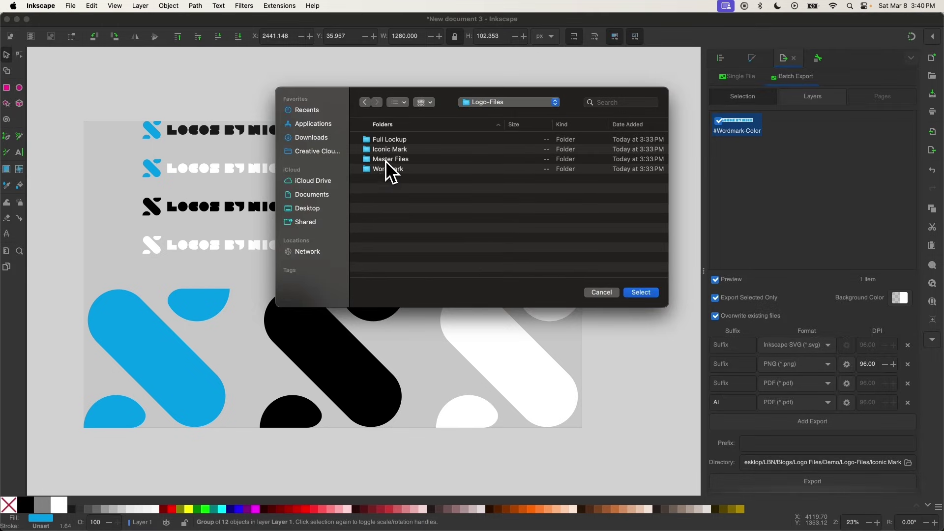
{"action": "double_click", "coordinate": [386, 163]}
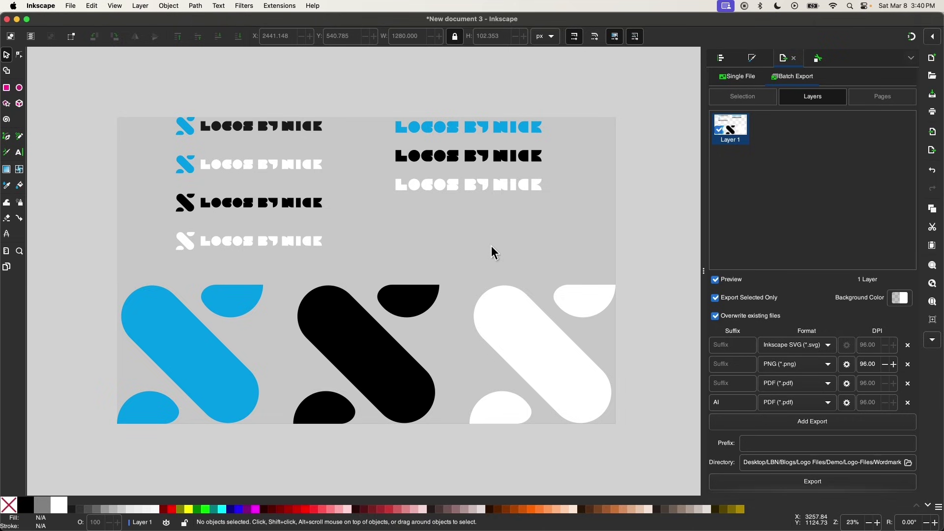
- Save the document as Master-File.svg (Inkscape SVG) in Logo-Files > Master Files
{"action": "left_click", "coordinate": [73, 7]}
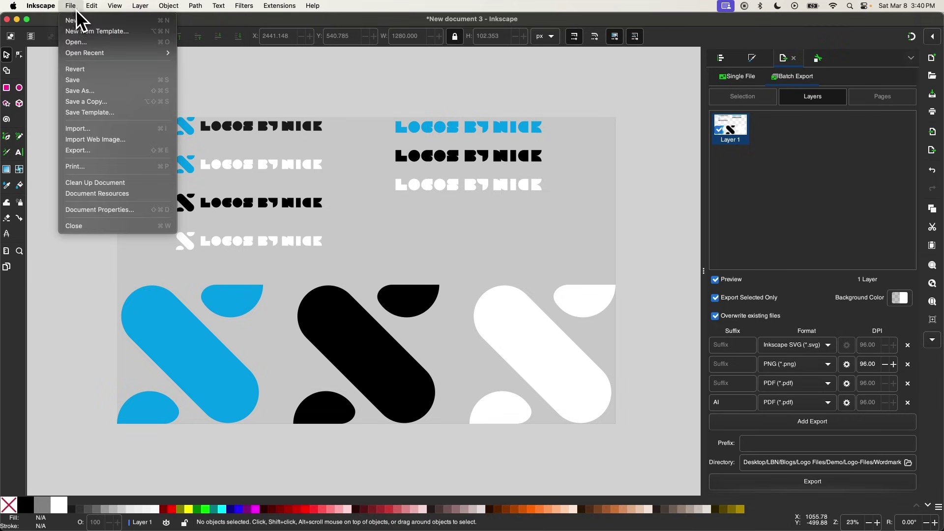
{"action": "left_click", "coordinate": [96, 93]}
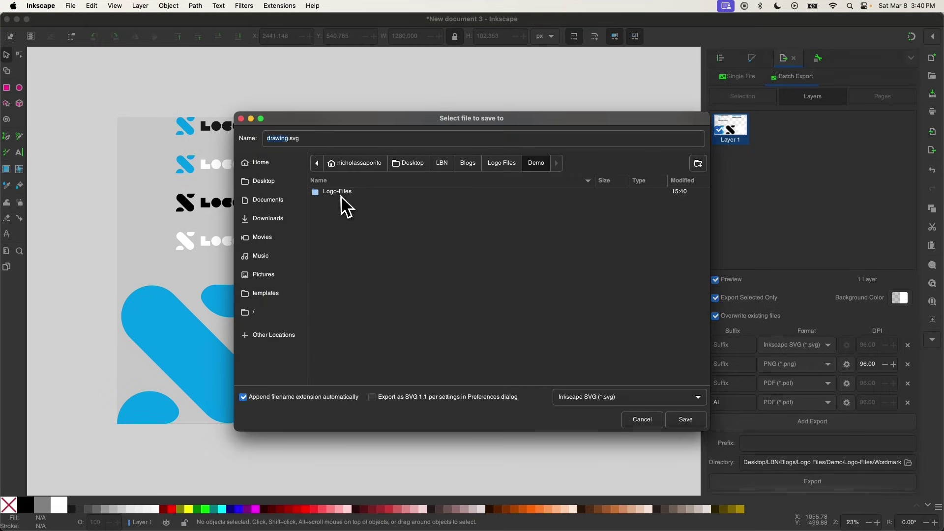
{"action": "double_click", "coordinate": [342, 195]}
{"action": "double_click", "coordinate": [338, 209]}
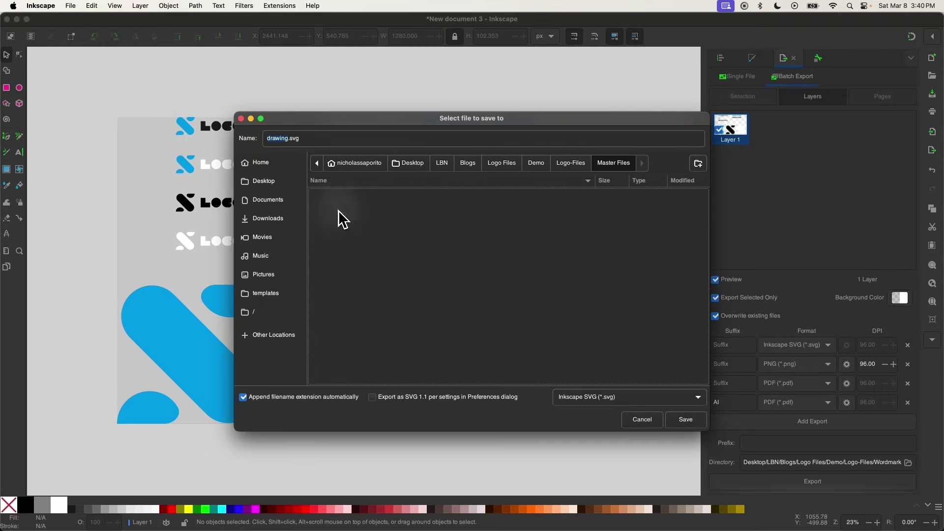
{"action": "left_click", "coordinate": [283, 143]}
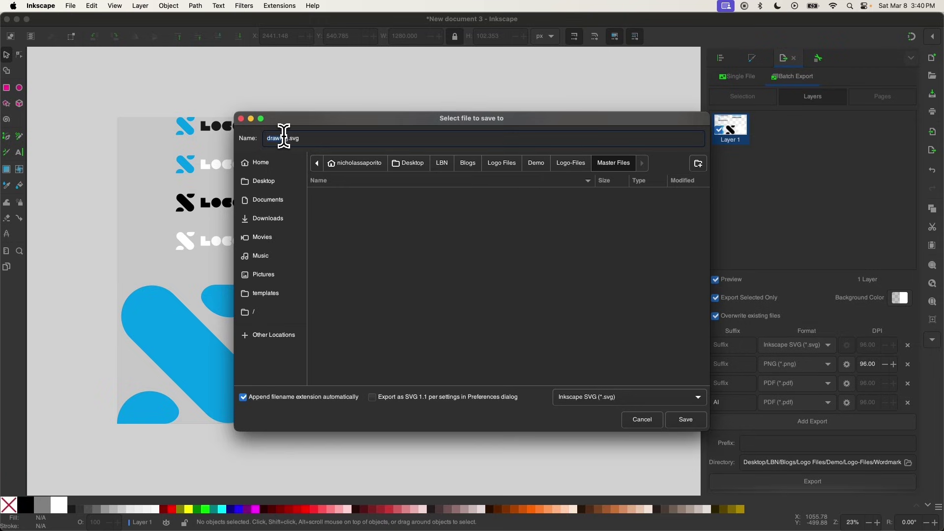
{"action": "type", "text": "Master-File"}
{"action": "left_click", "coordinate": [408, 256]}
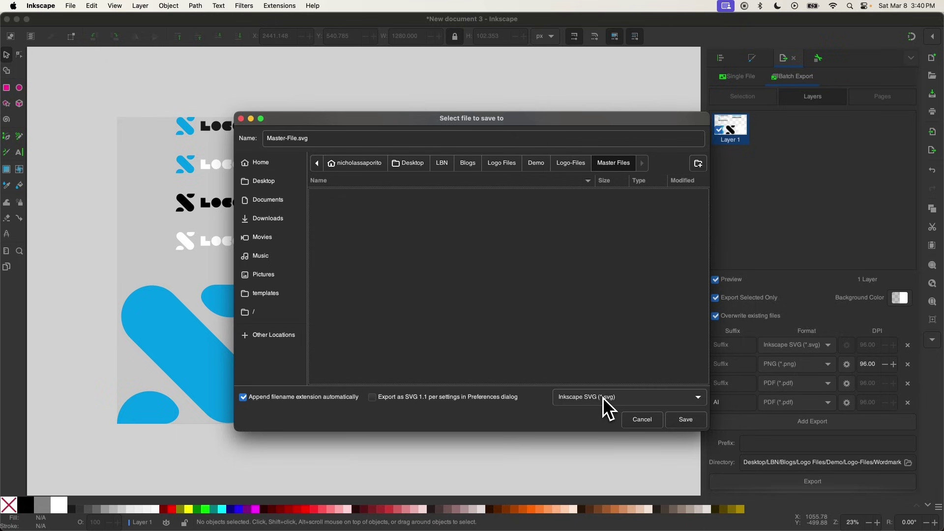
{"action": "left_click", "coordinate": [670, 420]}
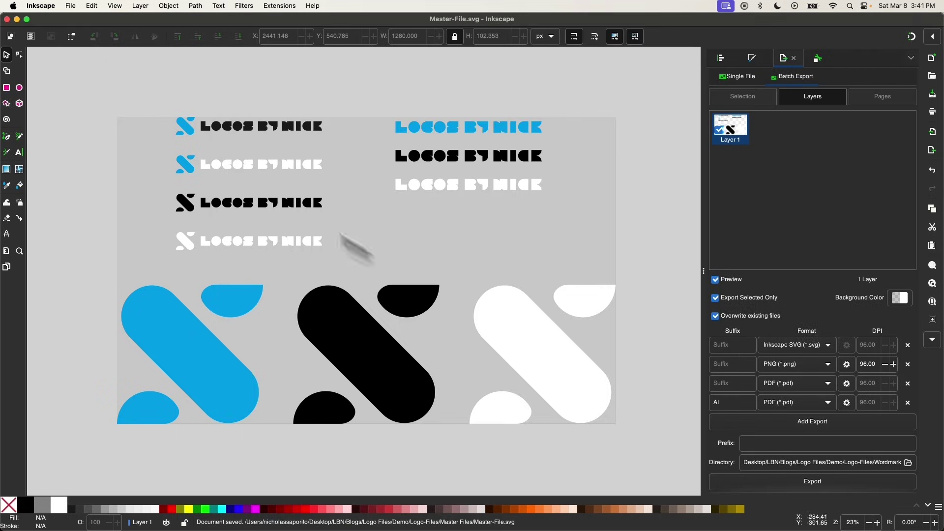
{"action": "left_click", "coordinate": [71, 6]}
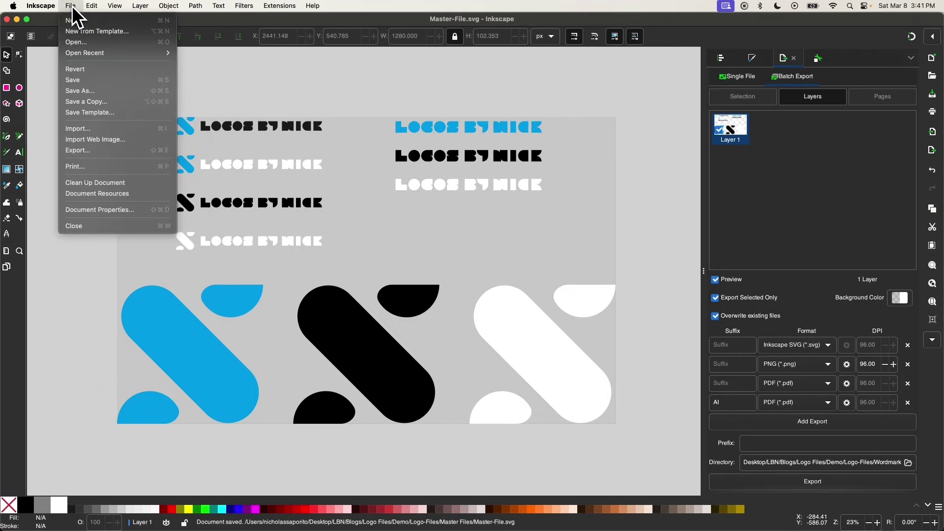
- Save another copy as Master-File.eps in Encapsulated PostScript format, accepting the EPS options
{"action": "left_click", "coordinate": [93, 95]}
{"action": "left_click", "coordinate": [597, 395]}
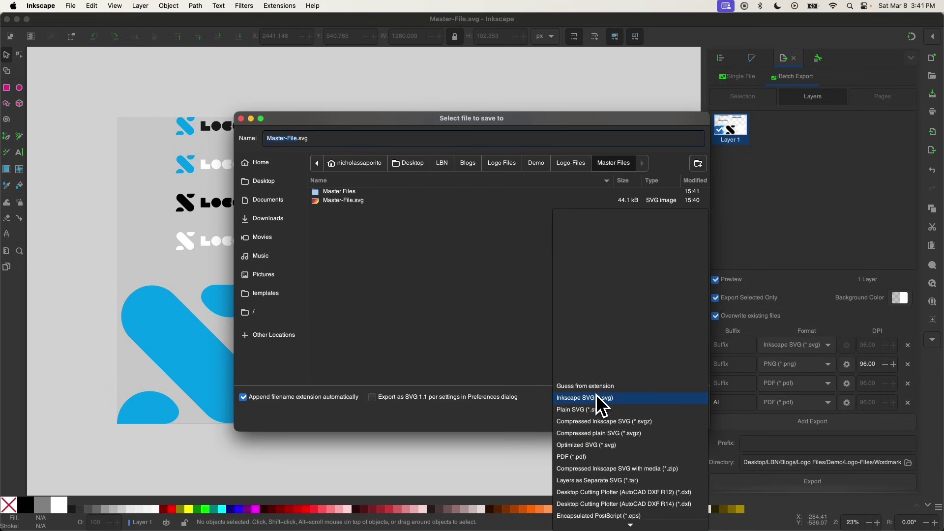
{"action": "scroll", "coordinate": [601, 457], "scroll_direction": "down", "scroll_amount": 3}
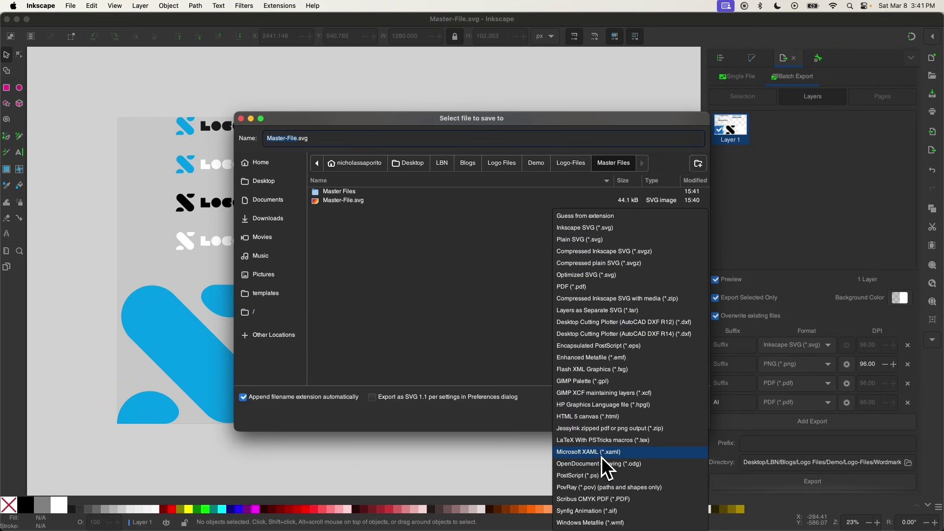
{"action": "left_click", "coordinate": [591, 347]}
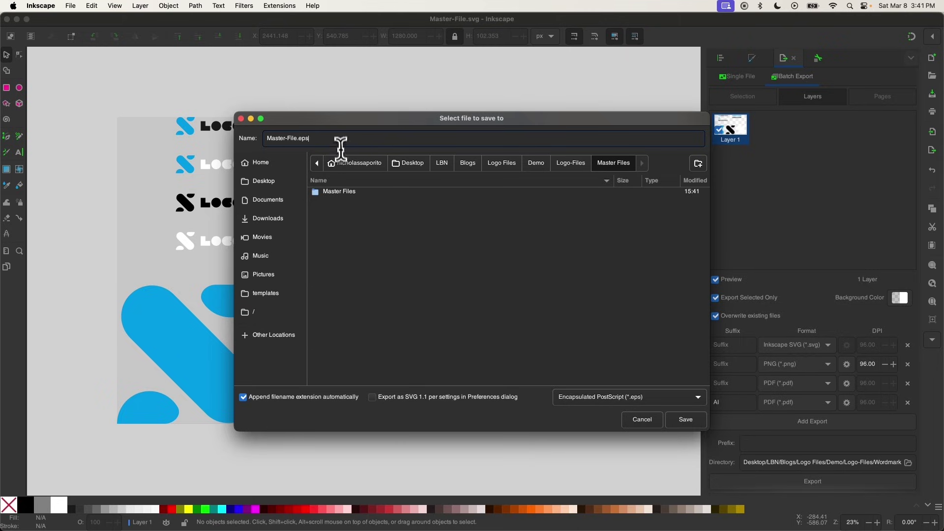
{"action": "left_click", "coordinate": [687, 420]}
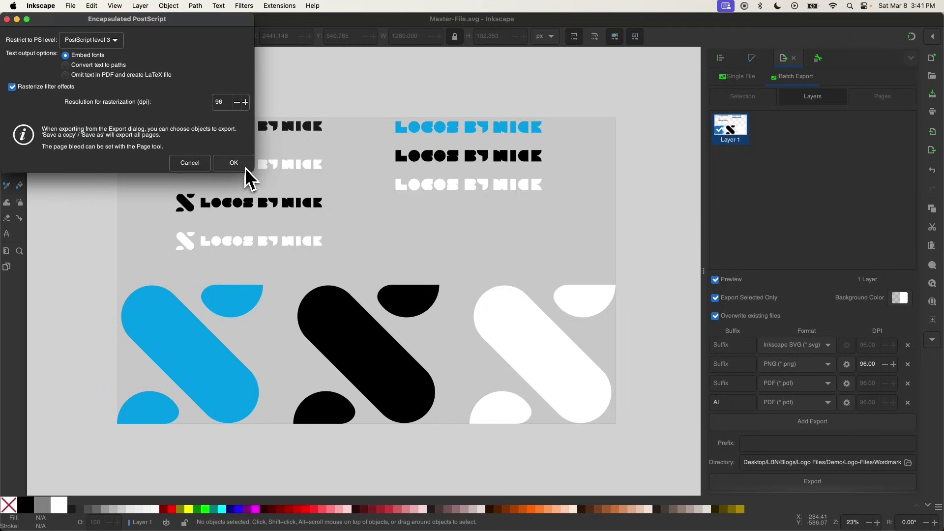
{"action": "left_click", "coordinate": [244, 167]}
- Save a PDF copy, Master-File.pdf, into Master Files and take Inkscape out of full screen
{"action": "left_click", "coordinate": [72, 7]}
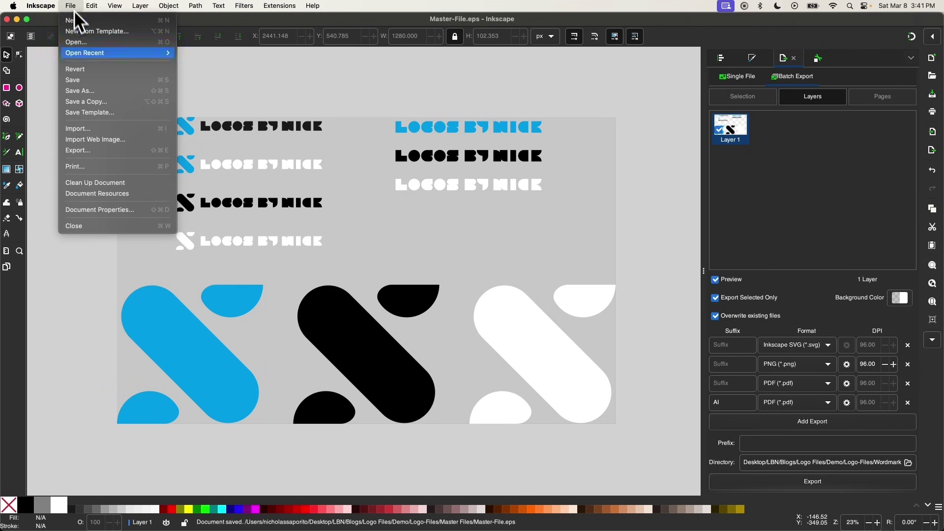
{"action": "left_click", "coordinate": [104, 92]}
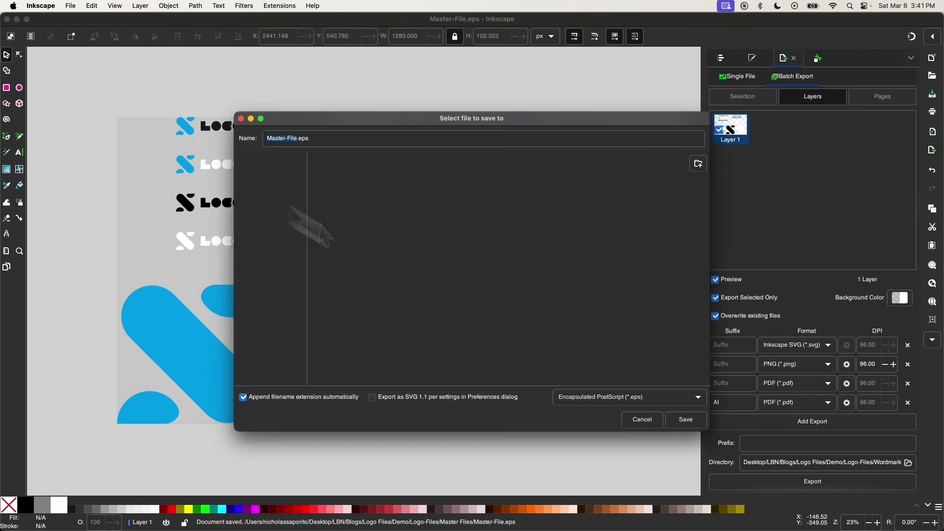
{"action": "left_click", "coordinate": [642, 404]}
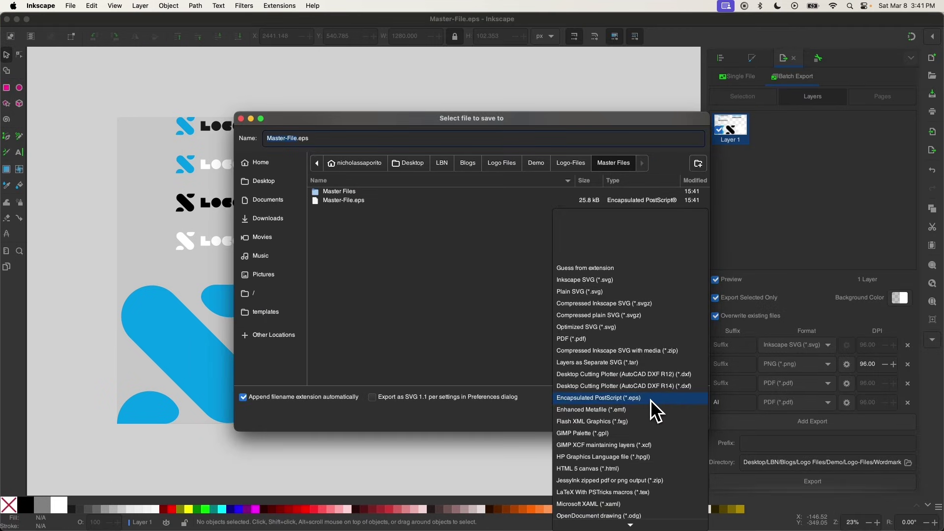
{"action": "left_click", "coordinate": [619, 339]}
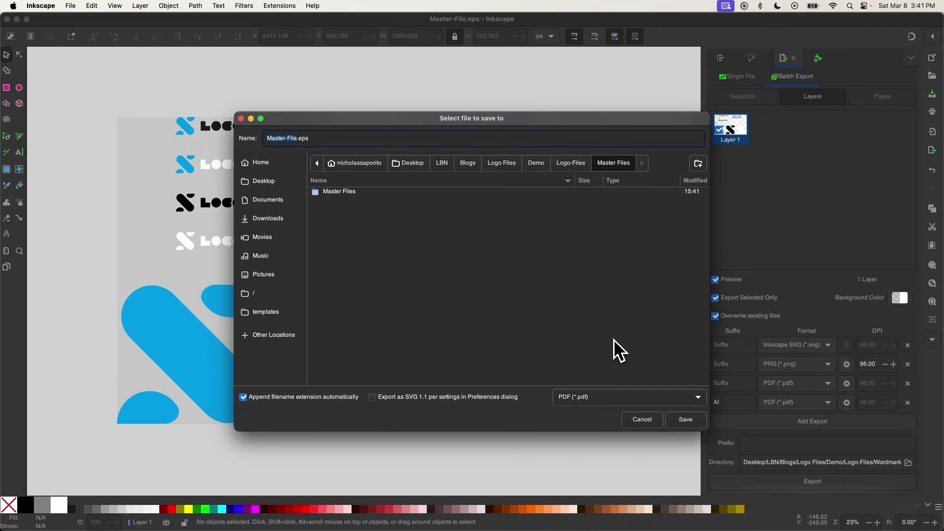
{"action": "left_click", "coordinate": [684, 420]}
{"action": "left_click", "coordinate": [237, 189]}
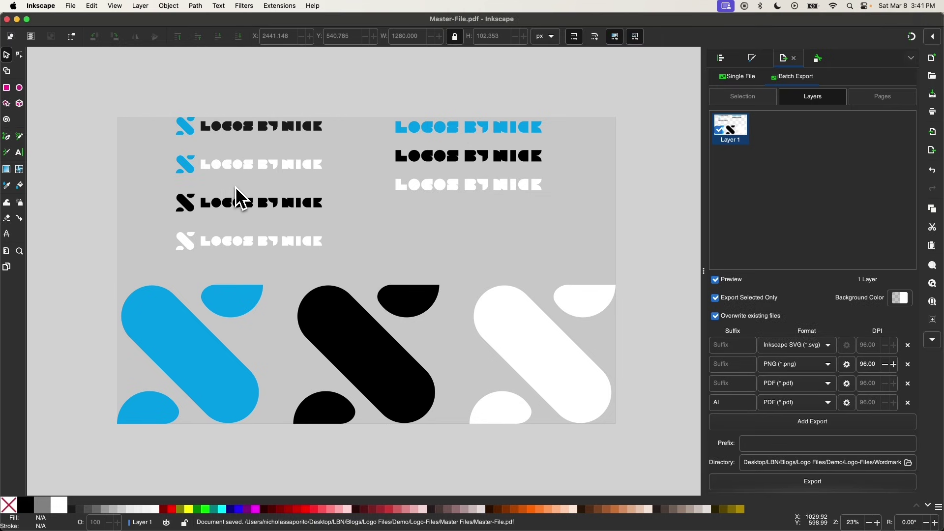
{"action": "key", "text": "F11"}
- Bring the Logo-Files Finder window forward and check the Master Files and Wordmark contents
{"action": "key", "text": "ctrl+Up"}
{"action": "left_click", "coordinate": [319, 386]}
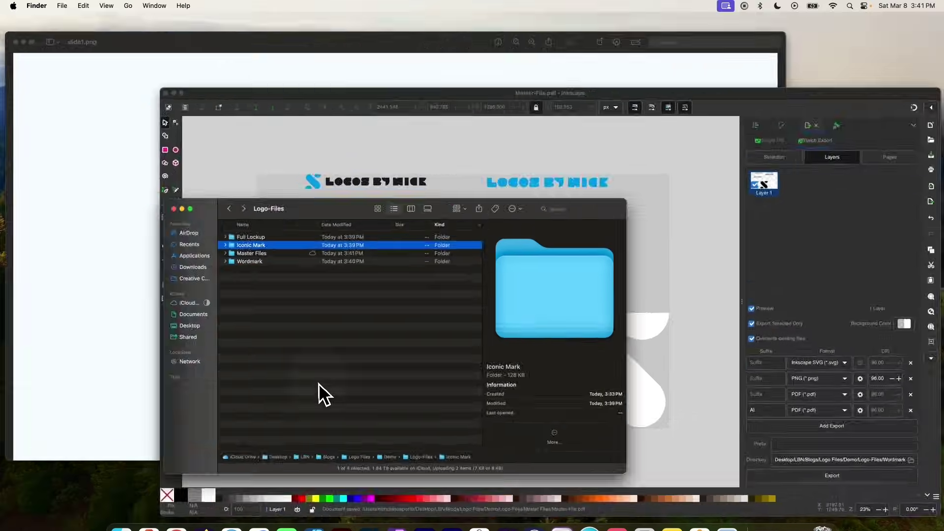
{"action": "left_click", "coordinate": [243, 201]}
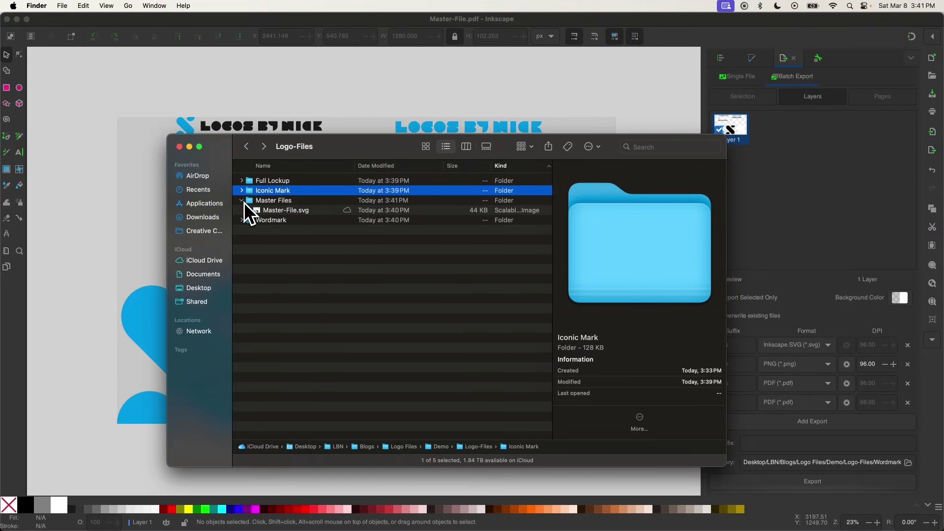
{"action": "left_click", "coordinate": [243, 202]}
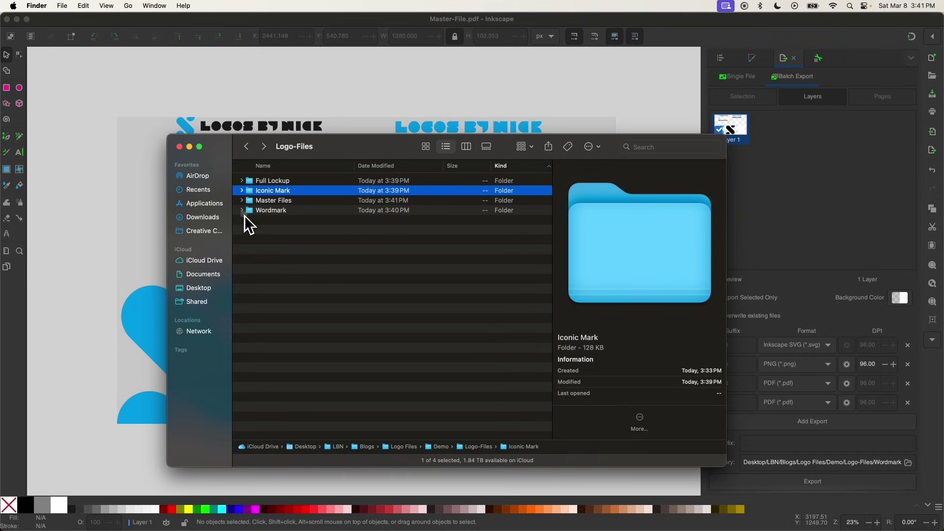
{"action": "left_click", "coordinate": [242, 211]}
{"action": "left_click", "coordinate": [247, 147]}
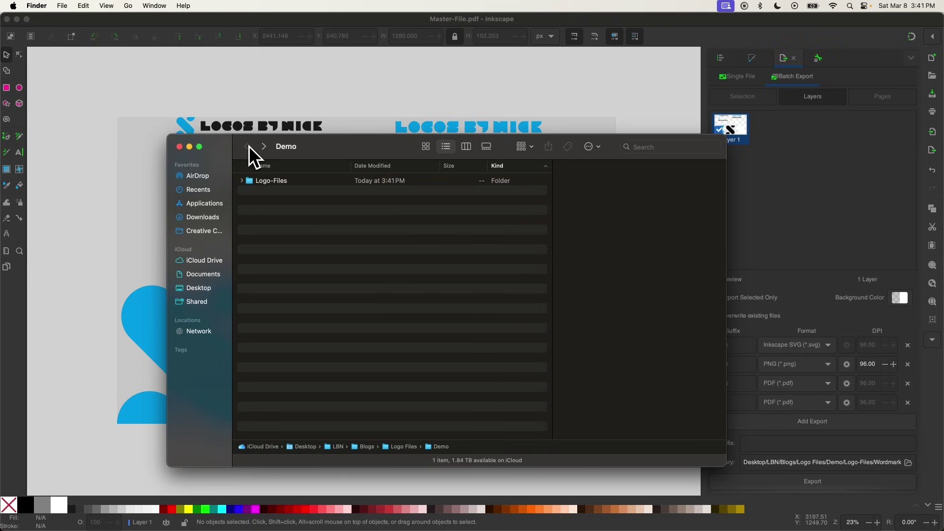
- Compress the Logo-Files folder in Demo into Logo-Files.zip
{"action": "left_click", "coordinate": [277, 182]}
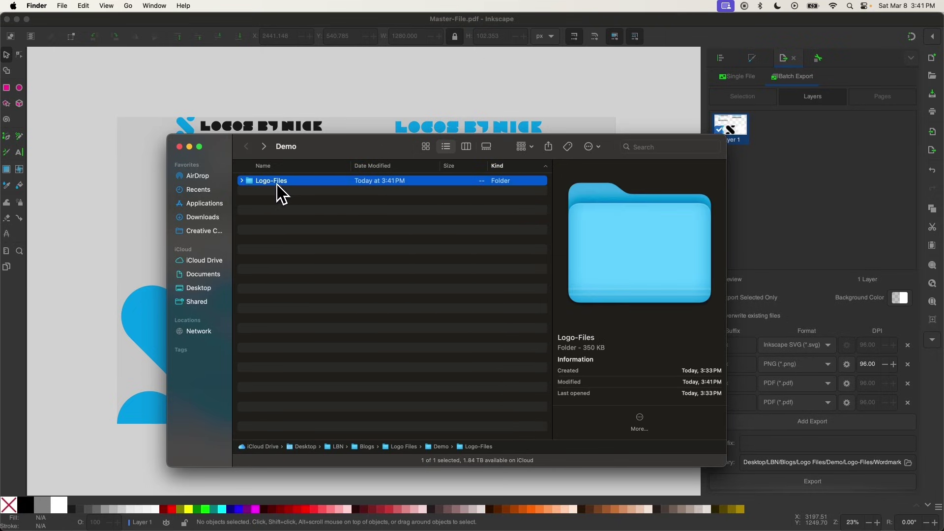
{"action": "right_click", "coordinate": [276, 183]}
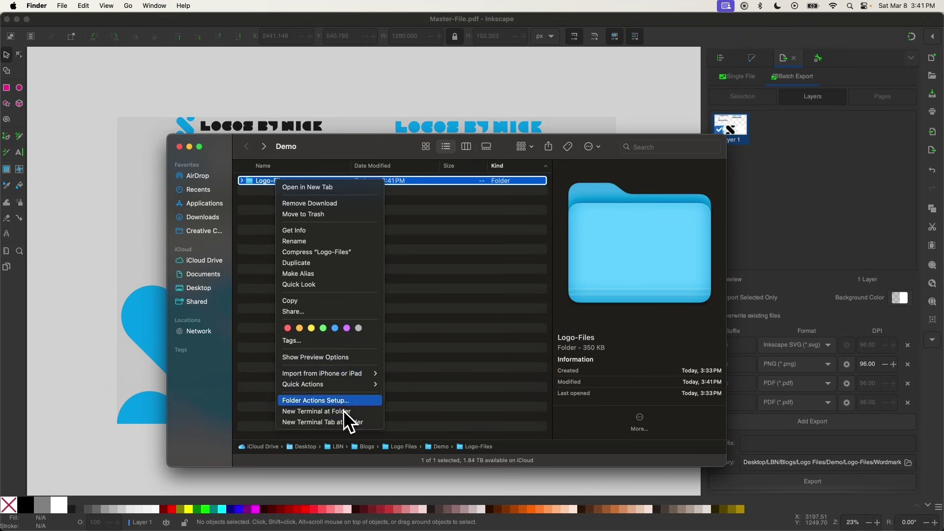
{"action": "left_click", "coordinate": [342, 252]}
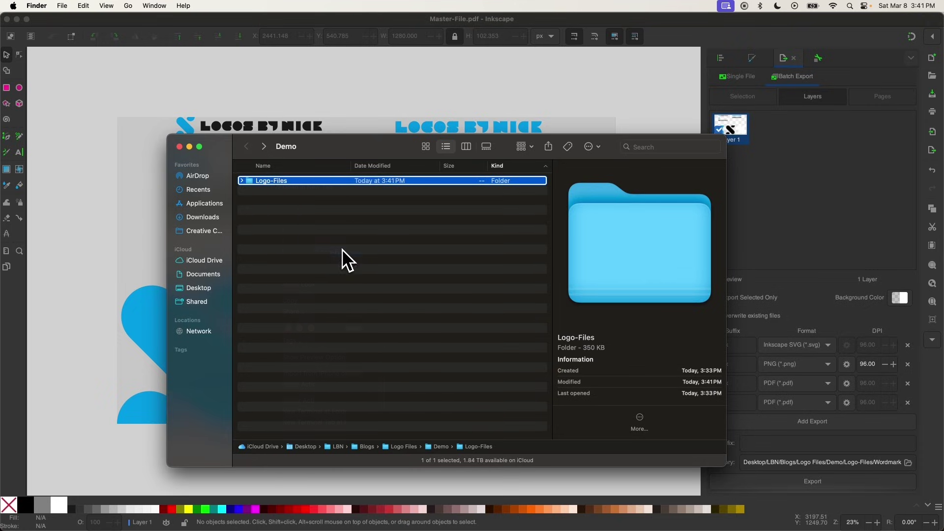
{"action": "left_click", "coordinate": [411, 276]}
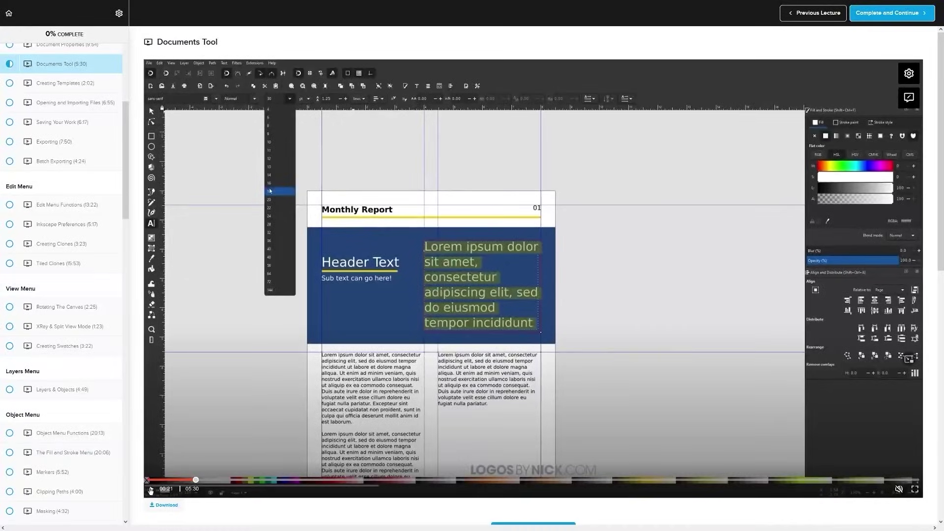
- Resume the lecture video and scroll down to the discussion comments
{"action": "left_click", "coordinate": [150, 489]}
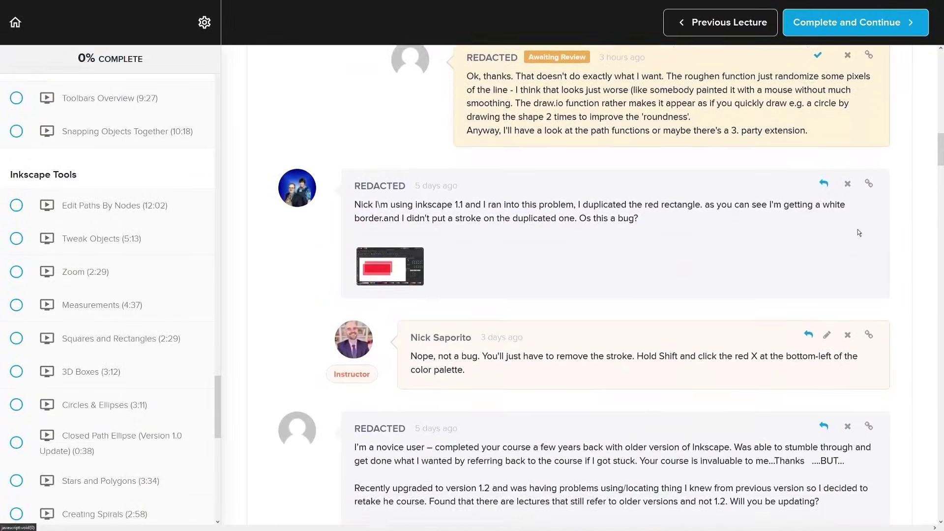
{"action": "scroll", "coordinate": [881, 224], "scroll_direction": "down", "scroll_amount": 10}
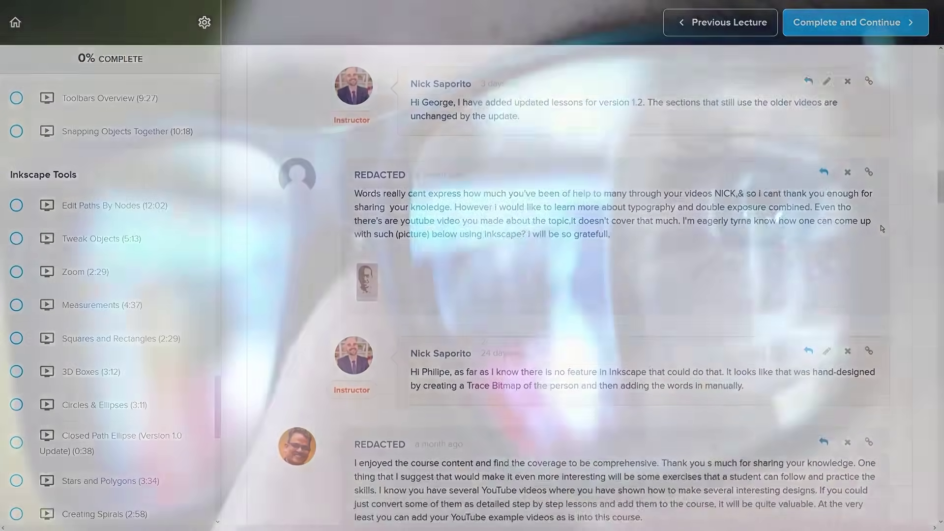